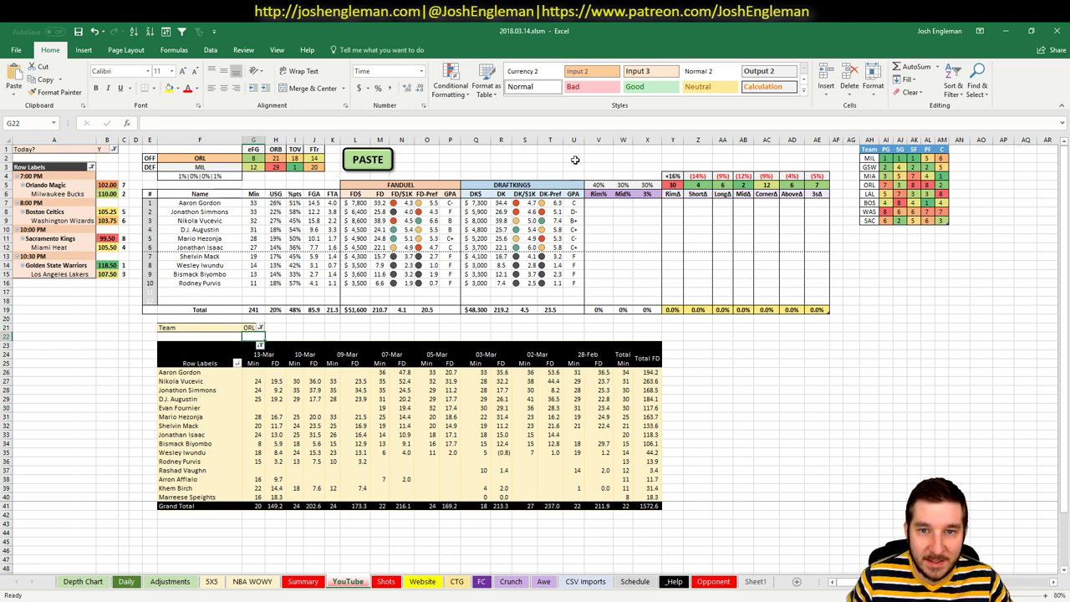
- Collapse the ribbon to show more of the YouTube sheet and select Aaron Gordon's projected minutes
{"action": "left_click", "coordinate": [575, 158]}
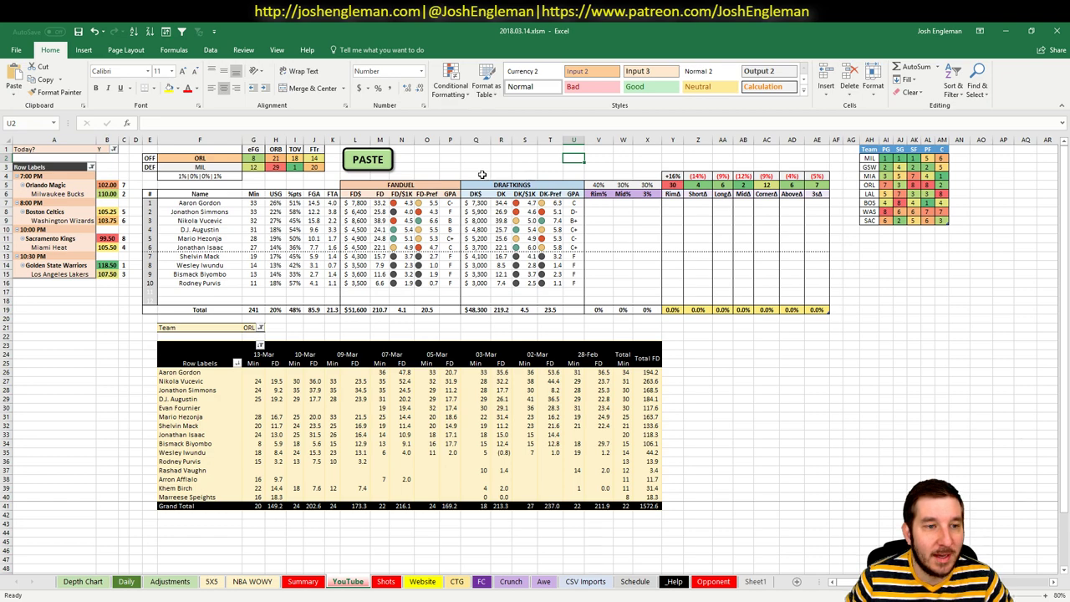
{"action": "double_click", "coordinate": [50, 50]}
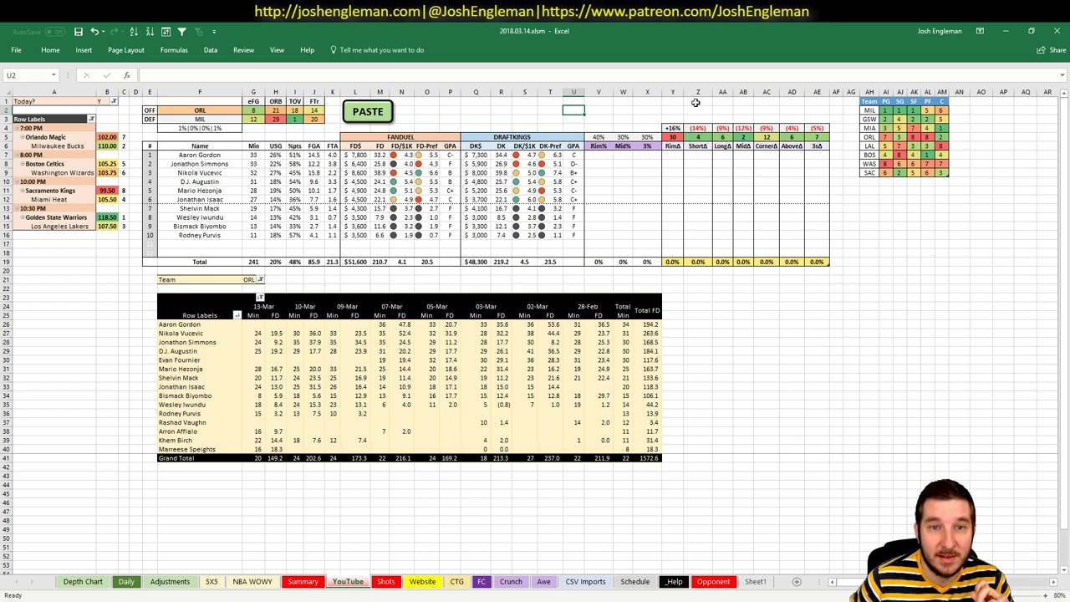
{"action": "left_click", "coordinate": [256, 155]}
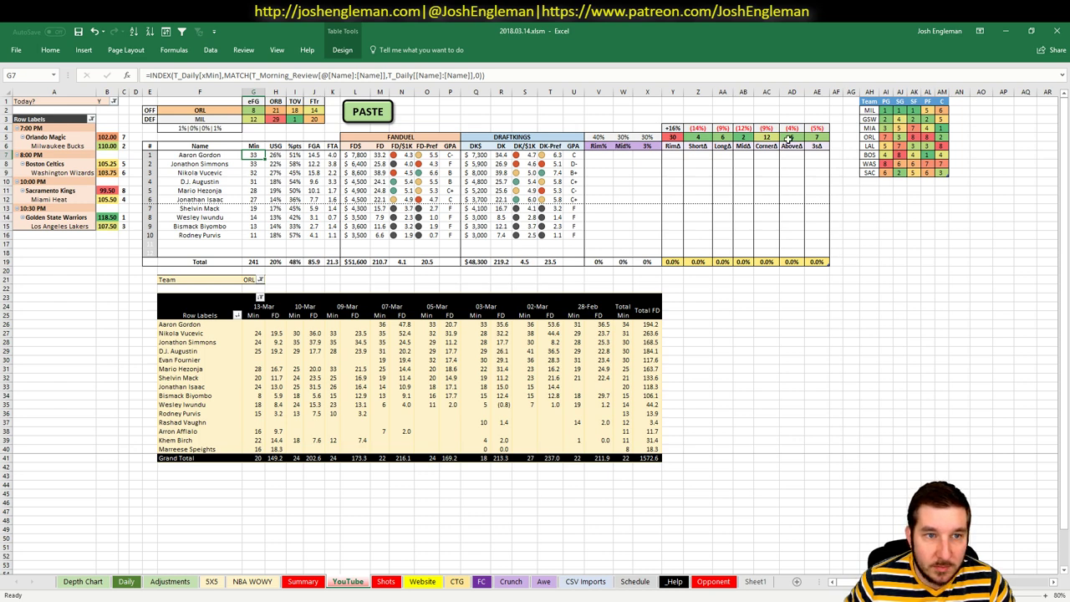
- View the 5X5 and Adjustments sheets, return to the YouTube sheet and check Jonathon Simmons's 13-Mar FanDuel points
{"action": "left_click", "coordinate": [212, 580]}
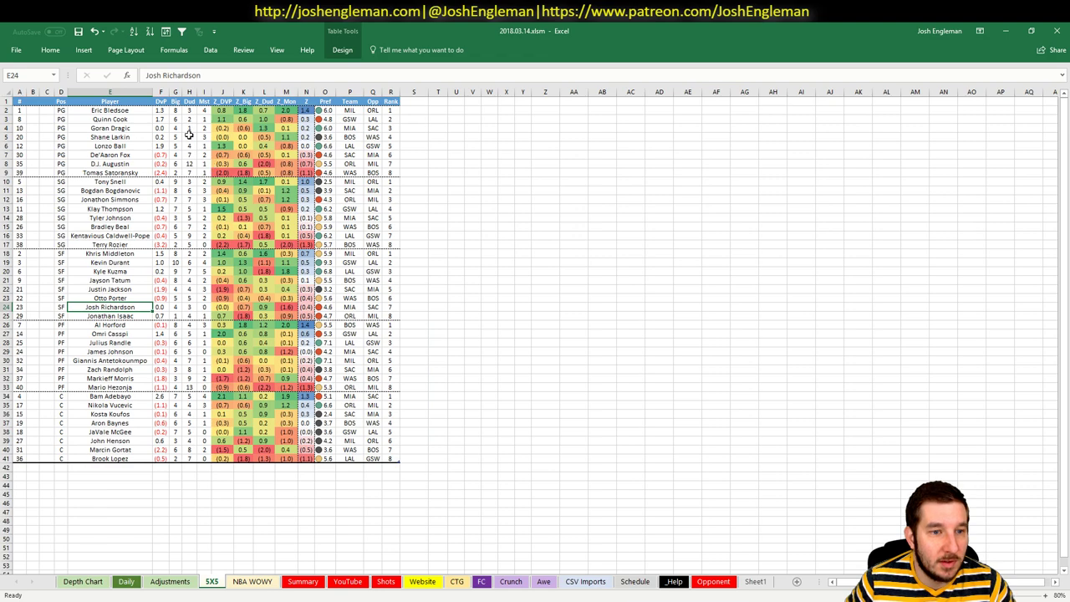
{"action": "left_click", "coordinate": [171, 581]}
{"action": "left_click", "coordinate": [349, 581]}
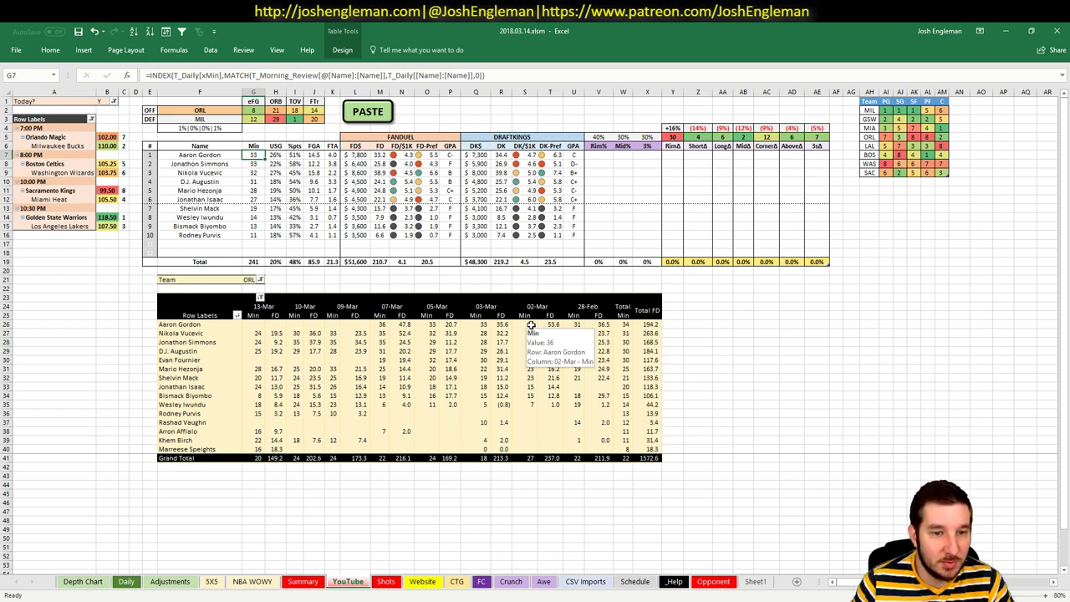
{"action": "left_click", "coordinate": [276, 342]}
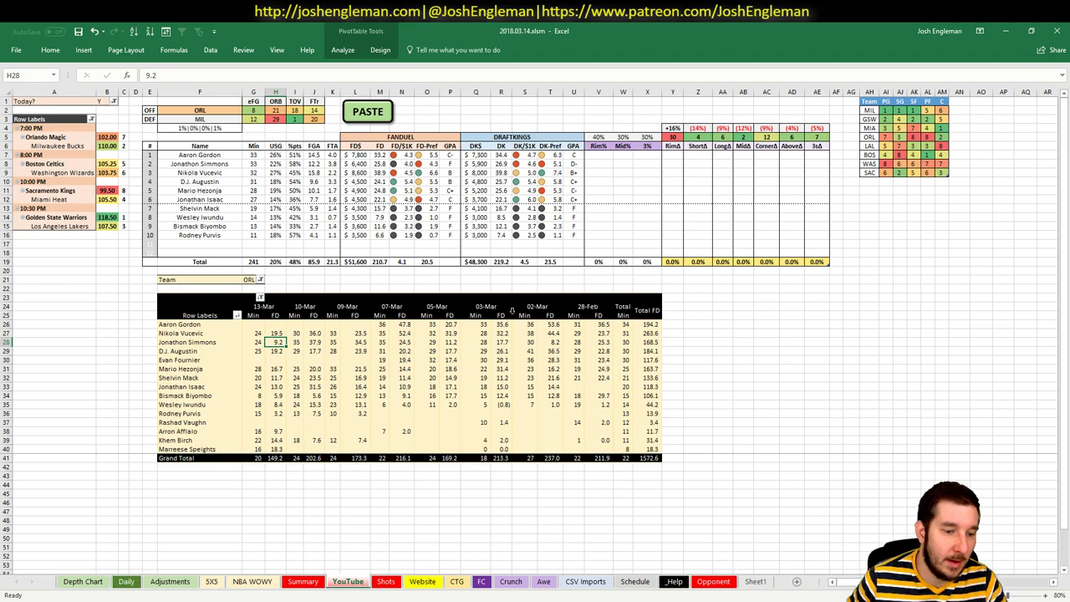
- Switch to Chrome, open Today's Best Spots on Fantasy5x5, view Nikola Vucevic's player page and return to the list
{"action": "key", "text": "alt+Tab"}
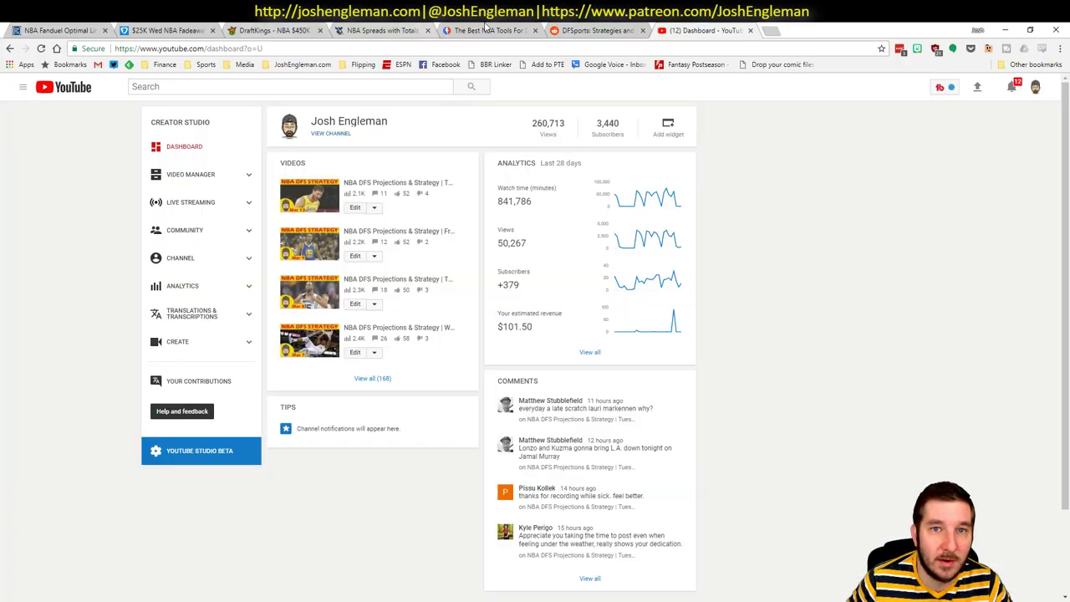
{"action": "left_click", "coordinate": [485, 31]}
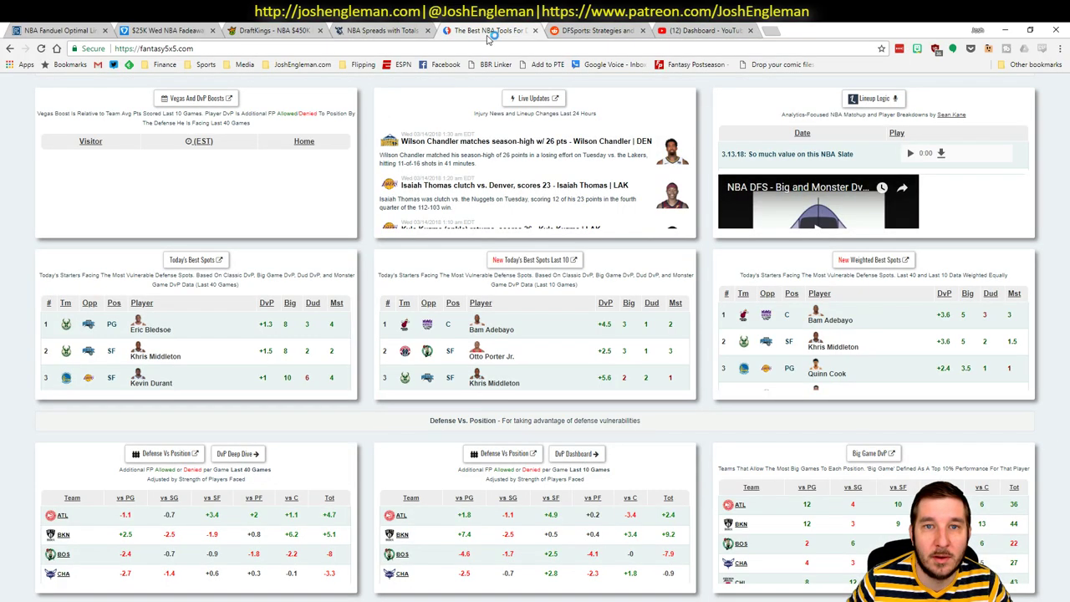
{"action": "left_click", "coordinate": [208, 263]}
{"action": "scroll", "coordinate": [446, 276], "scroll_direction": "down", "scroll_amount": 5}
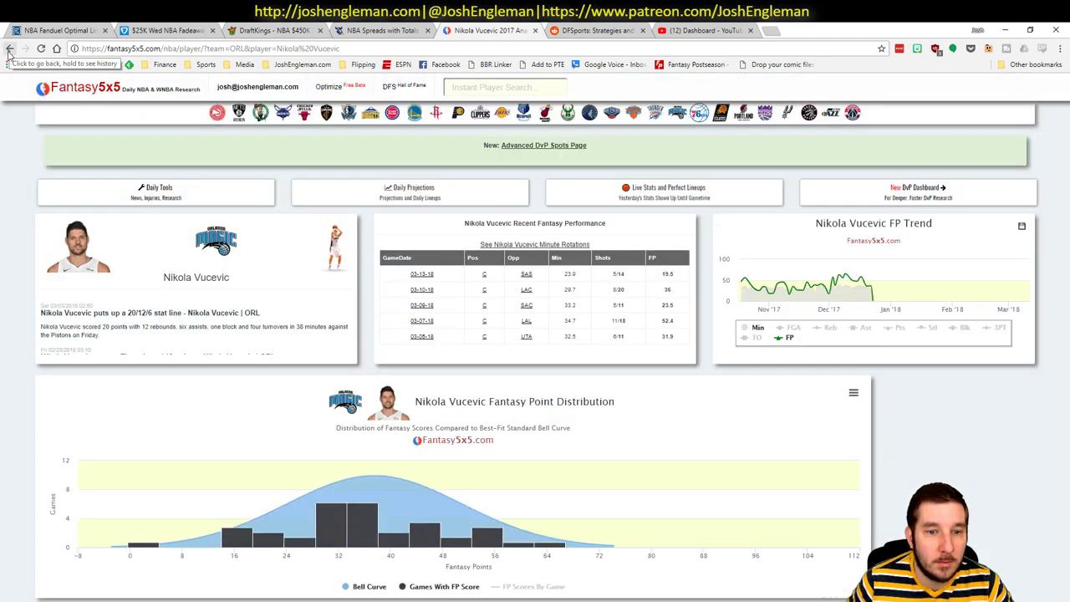
{"action": "left_click", "coordinate": [10, 48]}
- Search the Fantasy5x5 best spots page for "gordon"
{"action": "key", "text": "ctrl+f"}
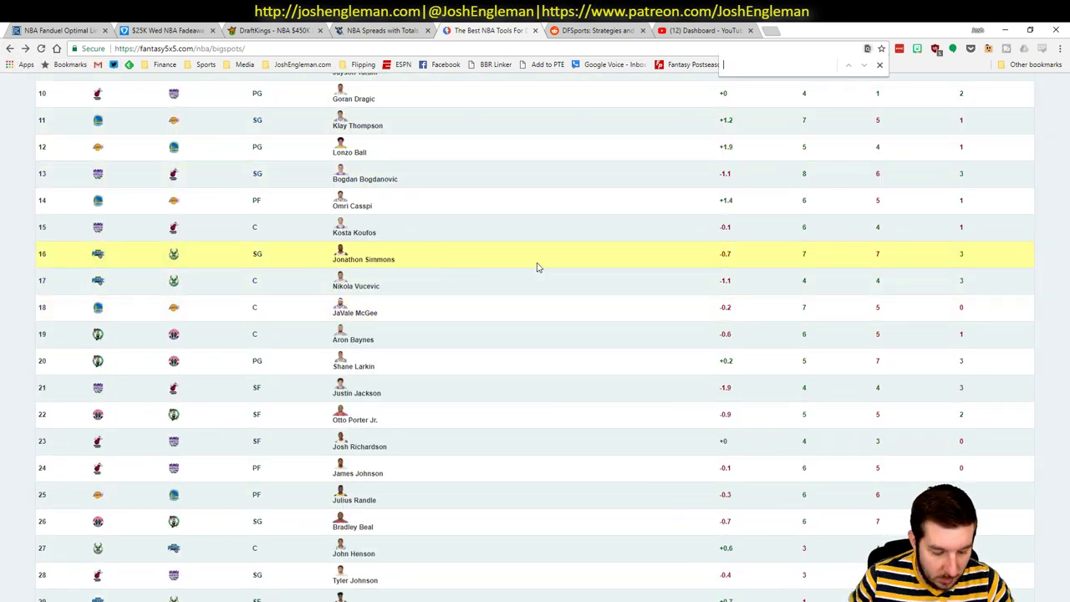
{"action": "type", "text": "gordon"}
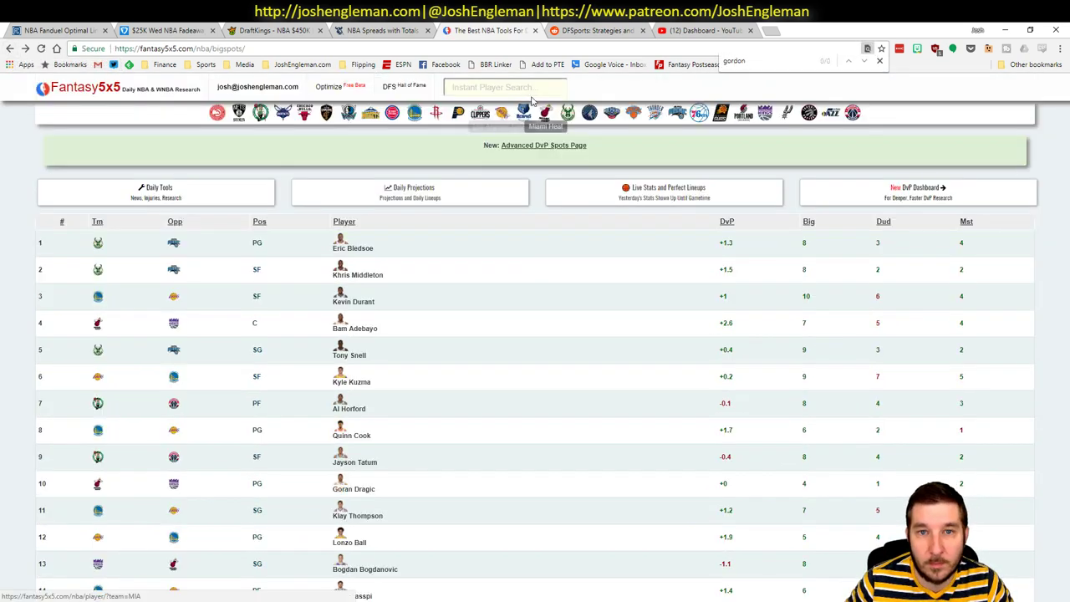
{"action": "key", "text": "Escape"}
- Open Aaron Gordon's Fantasy5x5 player page through the player search and examine the charts of teammates' fantasy points without him
{"action": "left_click", "coordinate": [523, 83]}
{"action": "type", "text": "aaron go"}
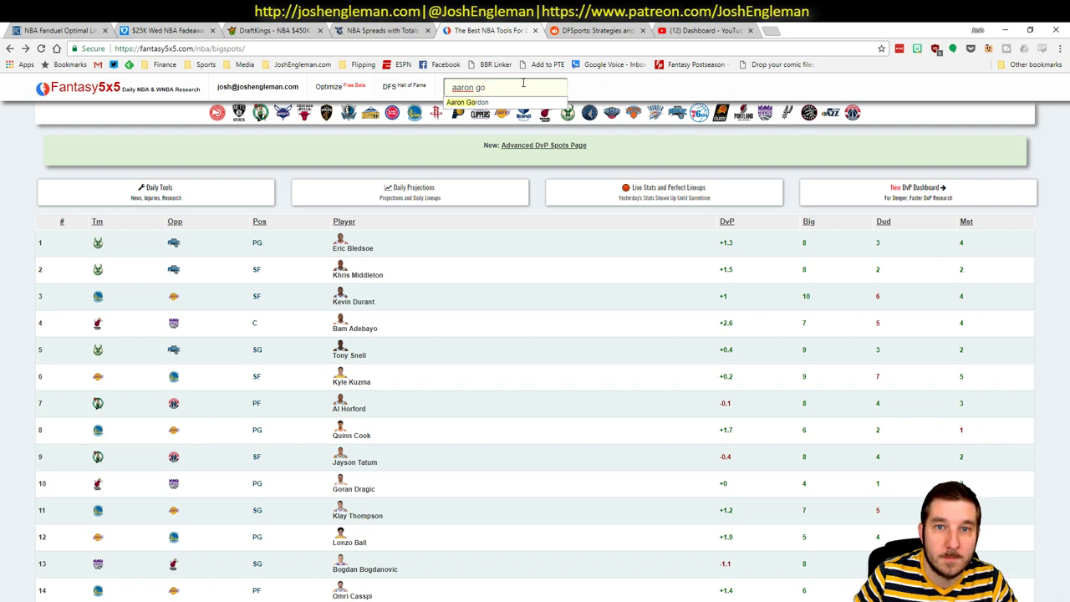
{"action": "left_click", "coordinate": [502, 102]}
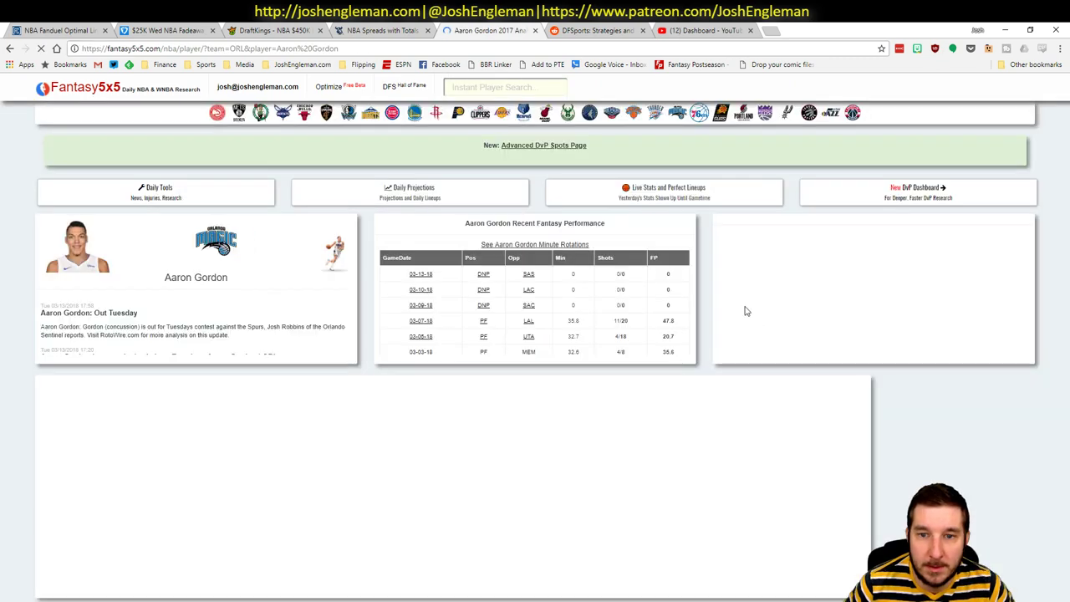
{"action": "scroll", "coordinate": [21, 329], "scroll_direction": "down", "scroll_amount": 10}
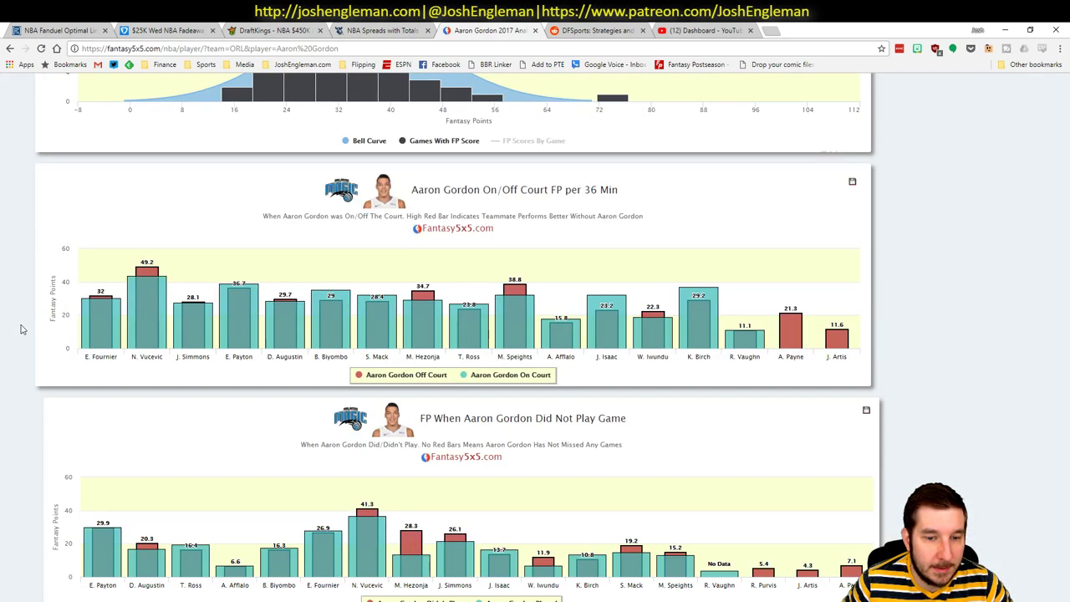
{"action": "scroll", "coordinate": [561, 304], "scroll_direction": "up", "scroll_amount": 4}
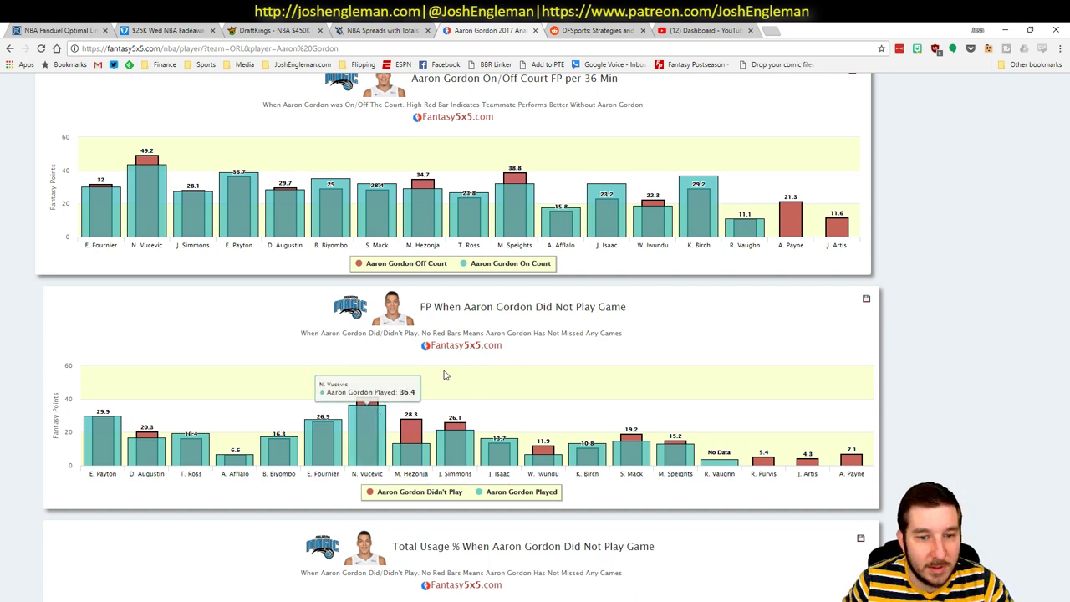
- Switch back to the Excel workbook and examine D.J. Augustin's FanDuel salary and recent game log
{"action": "key", "text": "alt+Tab"}
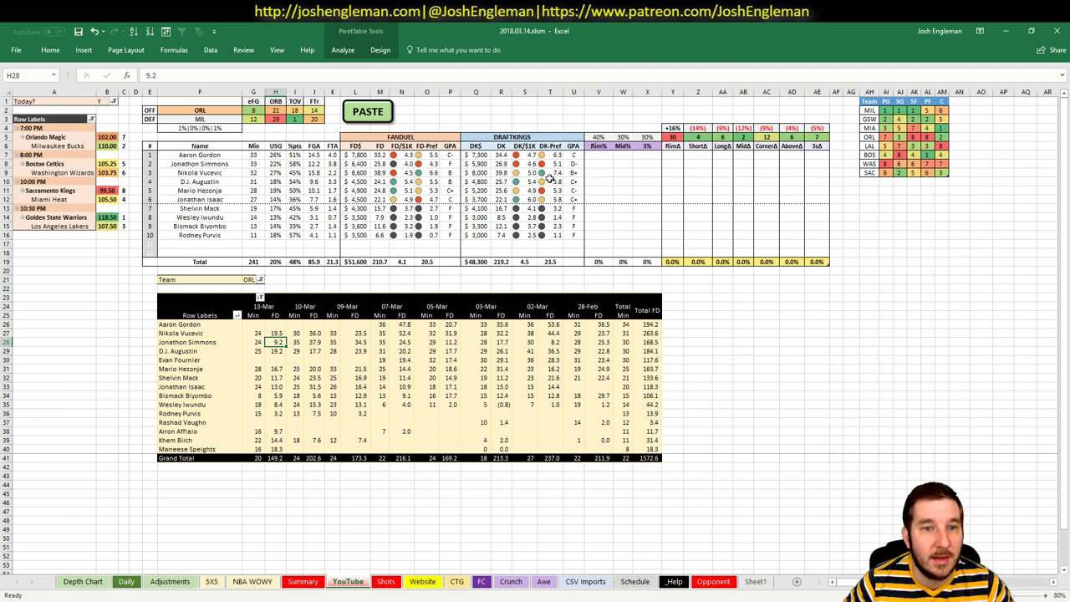
{"action": "left_click", "coordinate": [358, 181]}
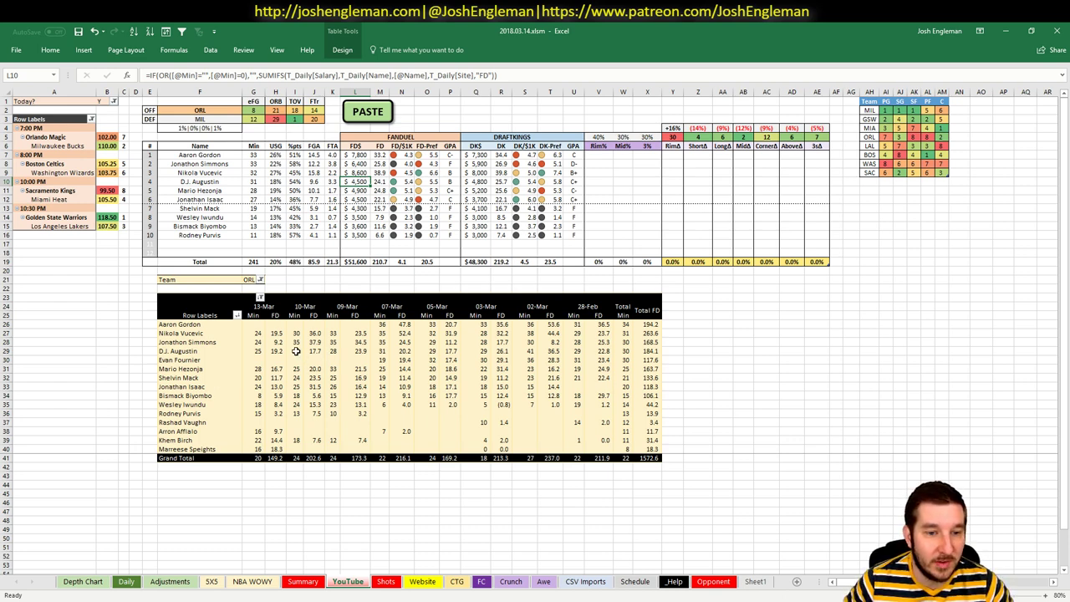
{"action": "mouse_move", "coordinate": [296, 351]}
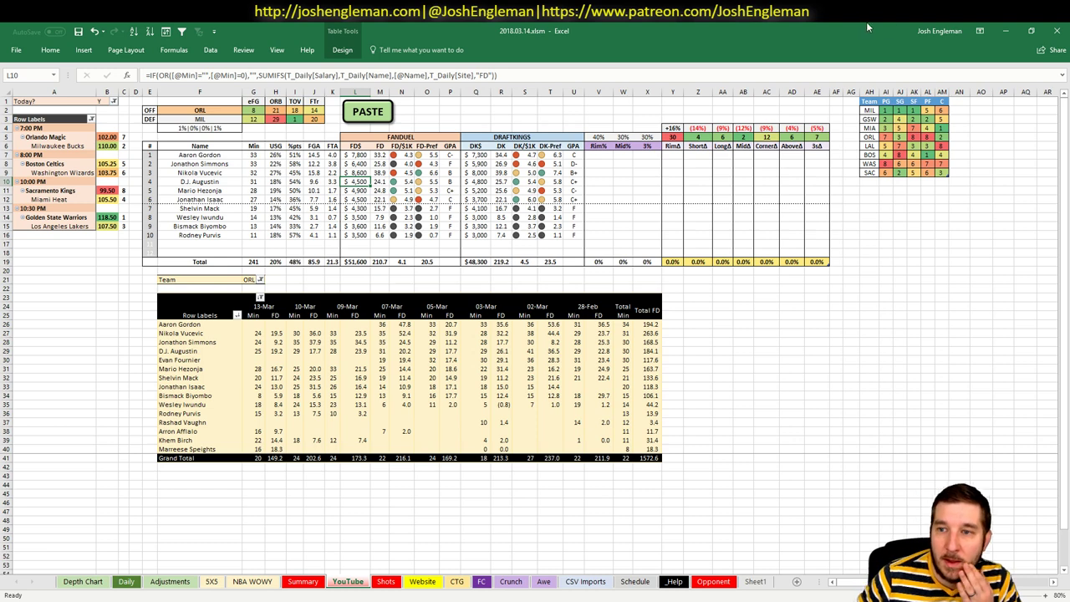
- Examine Orlando's PG, SF, PF and C ranks in the team-by-position matchup table
{"action": "mouse_move", "coordinate": [885, 136]}
{"action": "left_mouse_down"}
{"action": "mouse_move", "coordinate": [941, 137]}
{"action": "mouse_move", "coordinate": [886, 138]}
{"action": "mouse_move", "coordinate": [895, 138]}
{"action": "left_mouse_up"}
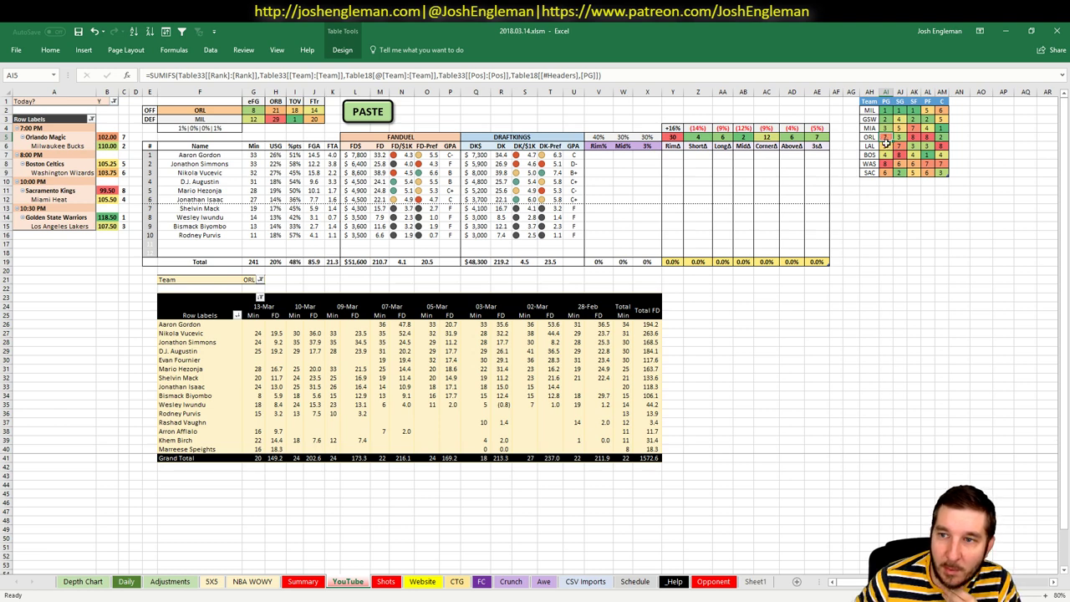
{"action": "left_click", "coordinate": [913, 137]}
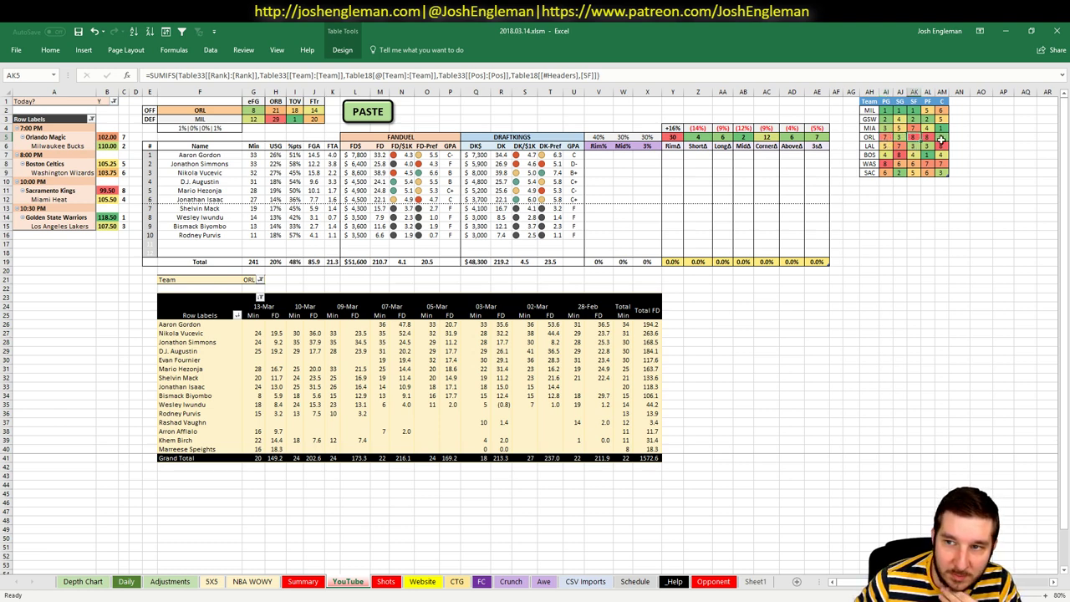
{"action": "left_click", "coordinate": [927, 137]}
{"action": "left_click", "coordinate": [942, 137]}
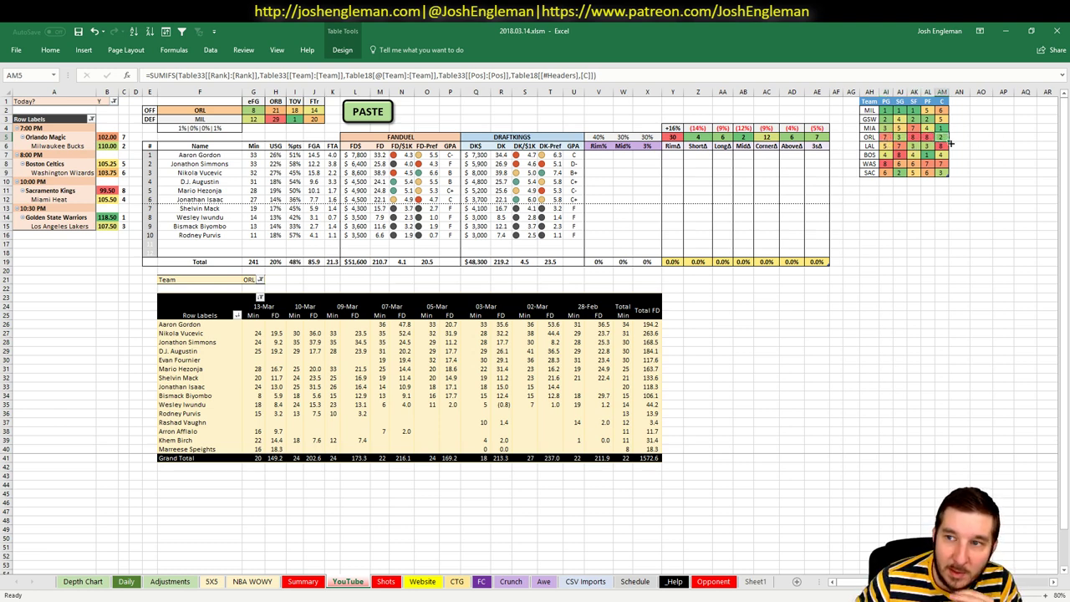
- Check Nikola Vucevic's Dud value on the 5X5 sheet, view the Adjustments sheet and return to the YouTube sheet
{"action": "left_click", "coordinate": [214, 583]}
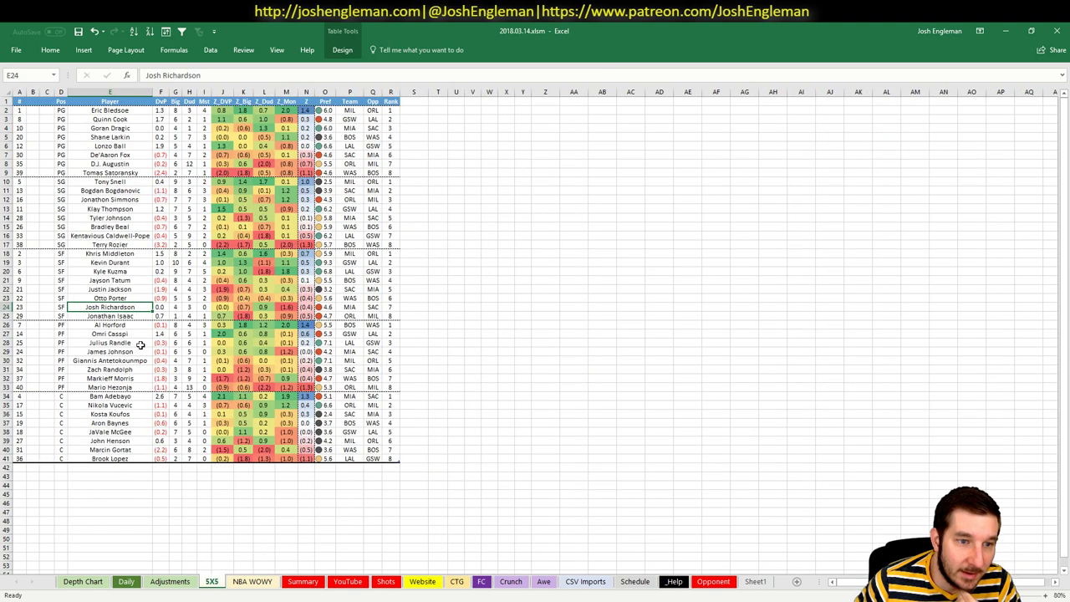
{"action": "left_click", "coordinate": [187, 406]}
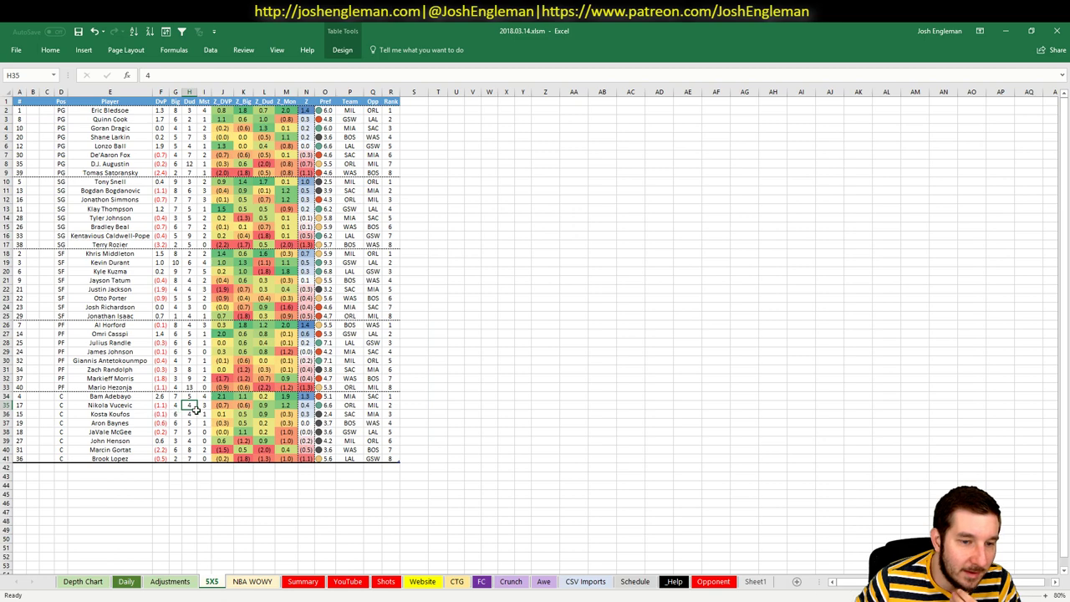
{"action": "left_click", "coordinate": [168, 581]}
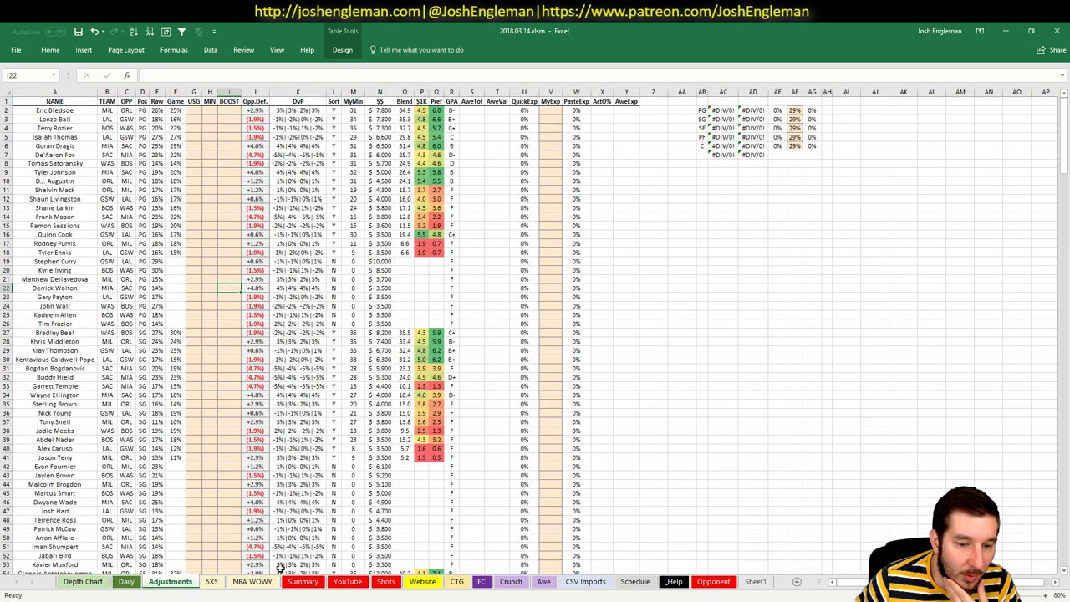
{"action": "left_click", "coordinate": [346, 582]}
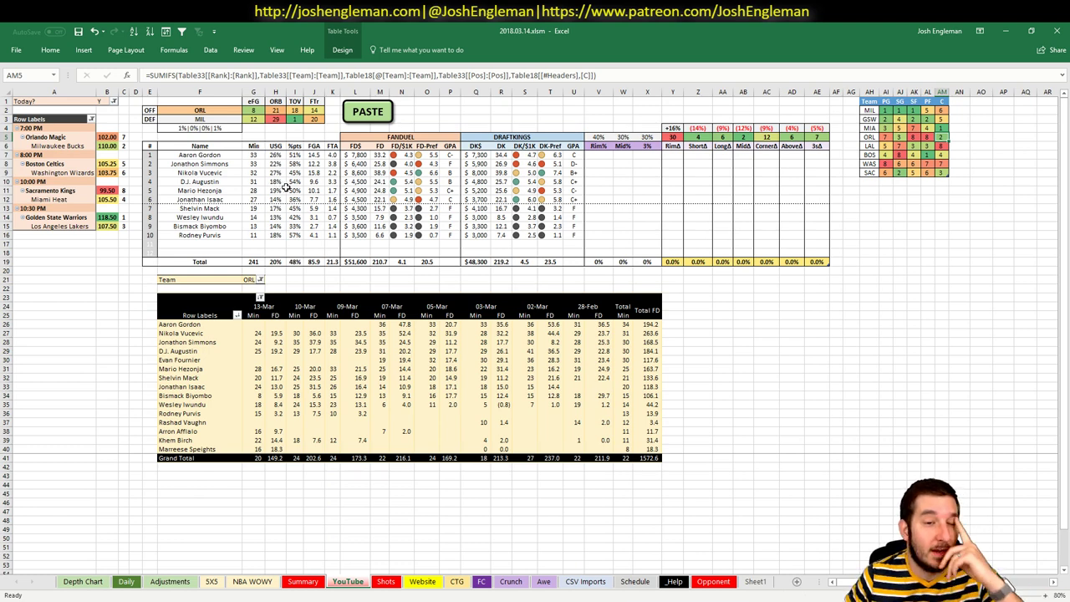
- Set the offensive team in cell F2 to MIL and check Brandon Jennings's FanDuel and DraftKings salaries
{"action": "left_click", "coordinate": [219, 110]}
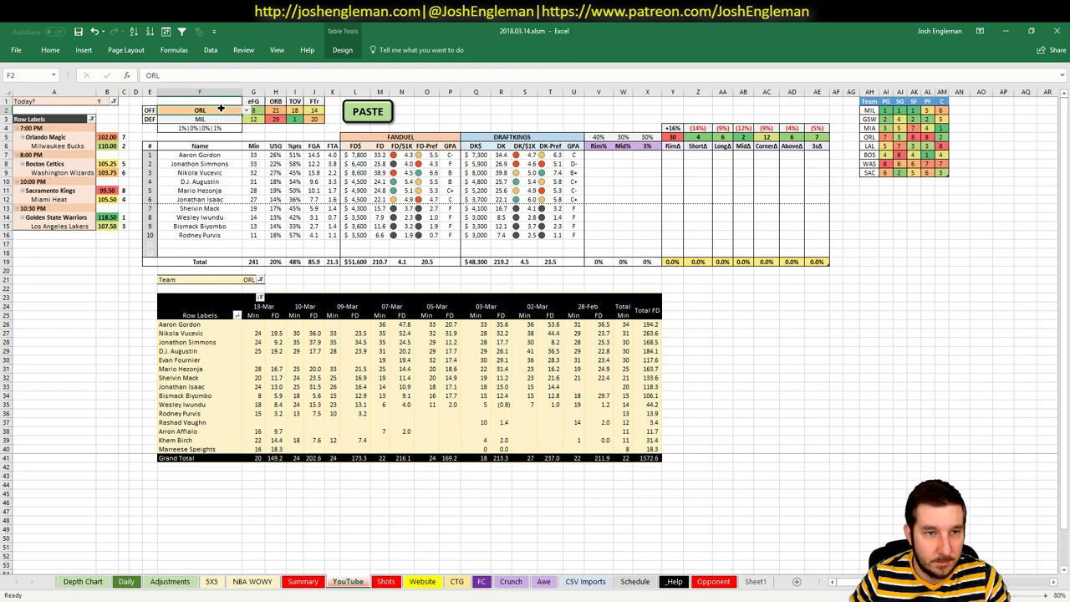
{"action": "type", "text": "MIL"}
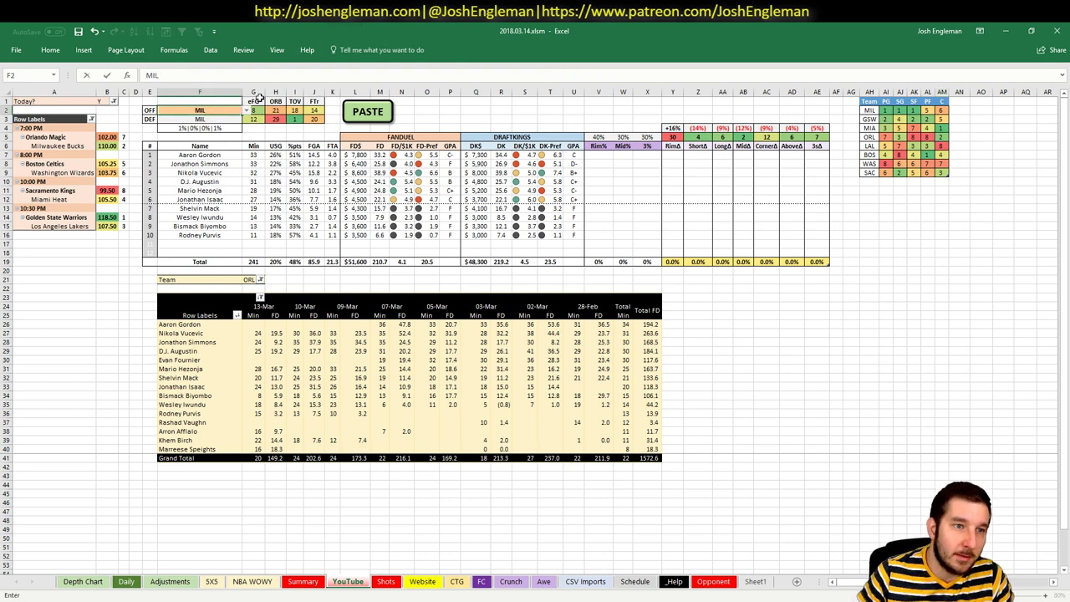
{"action": "key", "text": "Return"}
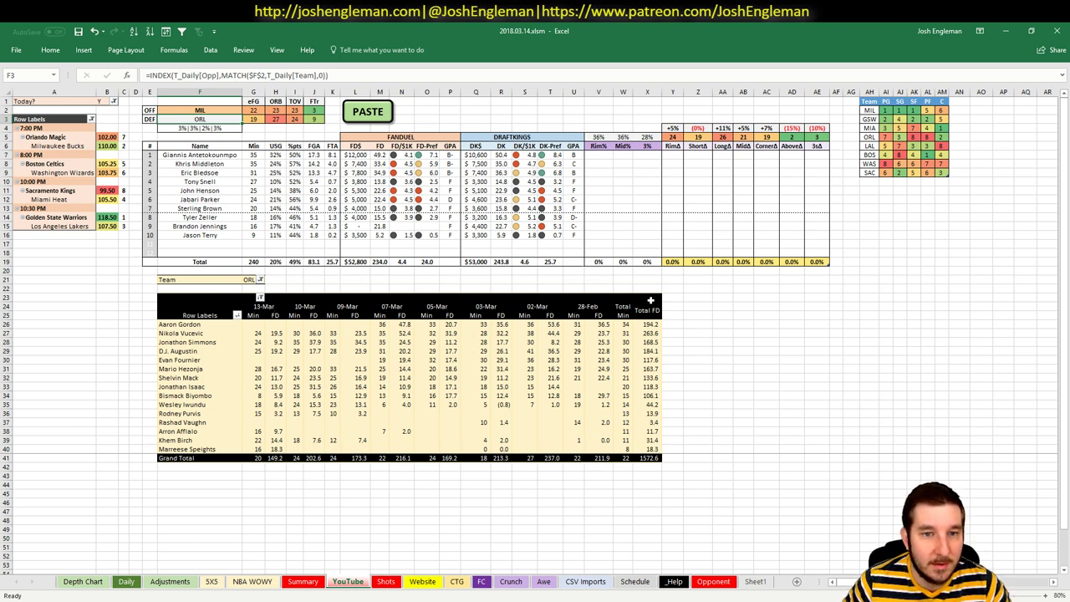
{"action": "left_click", "coordinate": [362, 227]}
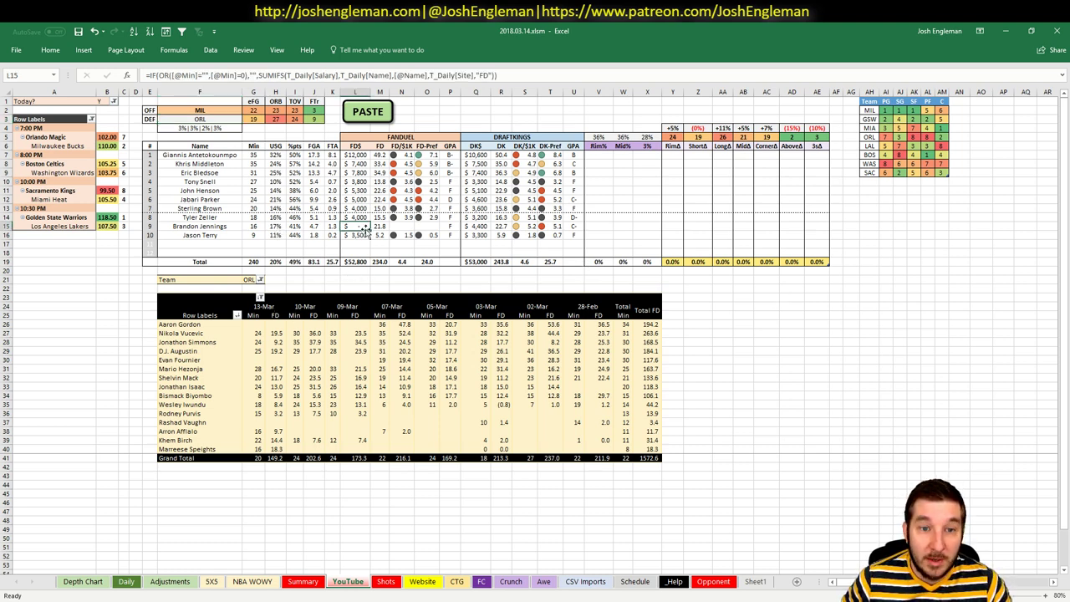
{"action": "left_click", "coordinate": [485, 226]}
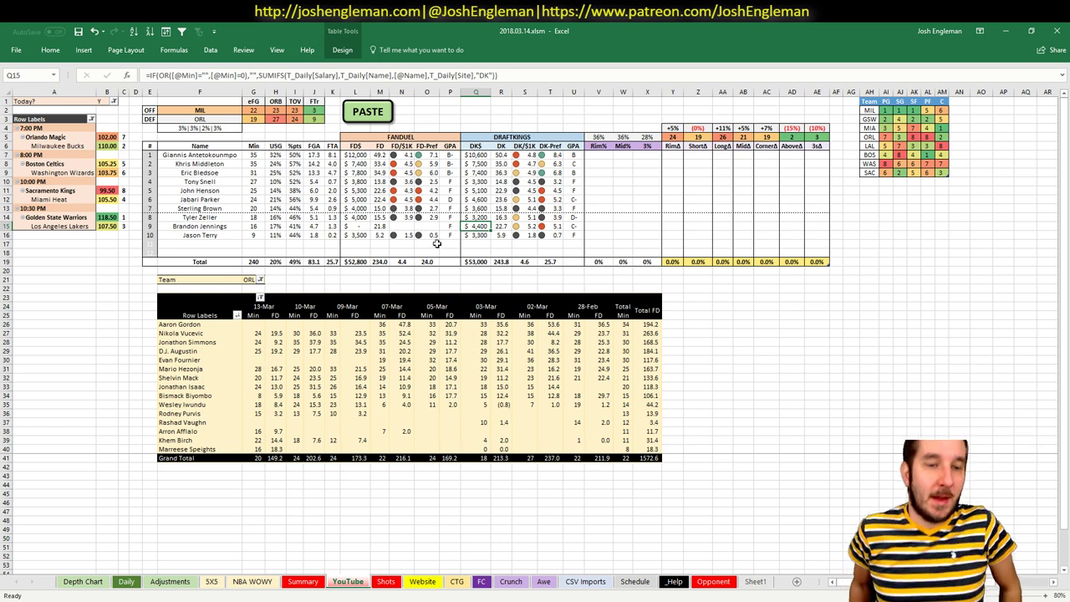
- Filter the game log pivot table to team MIL, and check Brandon Jennings's 12-Mar minutes and Giannis Antetokounmpo's salaries on both sites
{"action": "left_click", "coordinate": [246, 280]}
{"action": "type", "text": "MIL"}
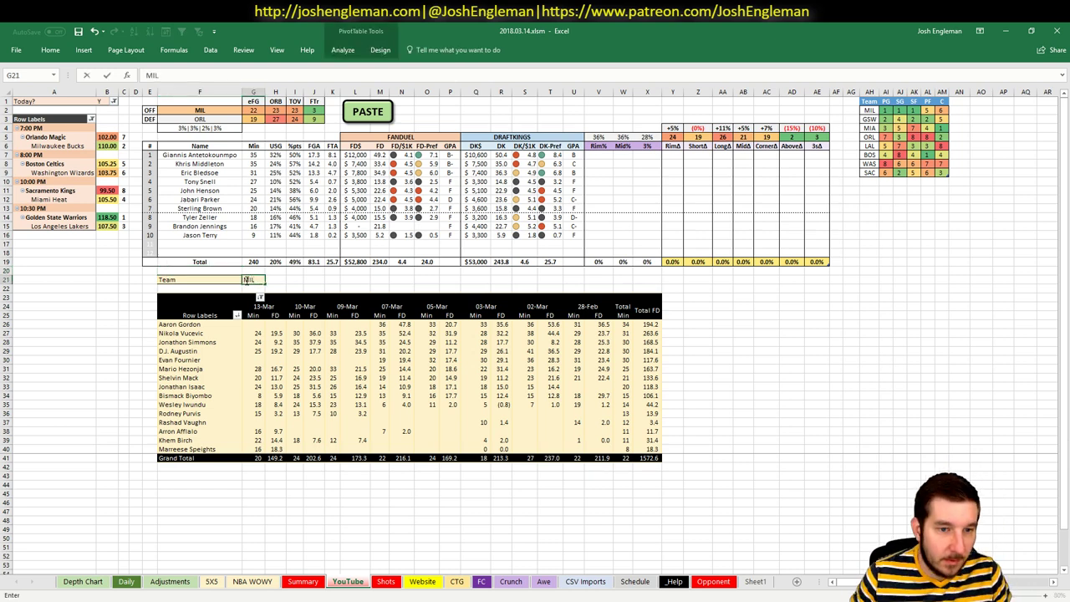
{"action": "key", "text": "Return"}
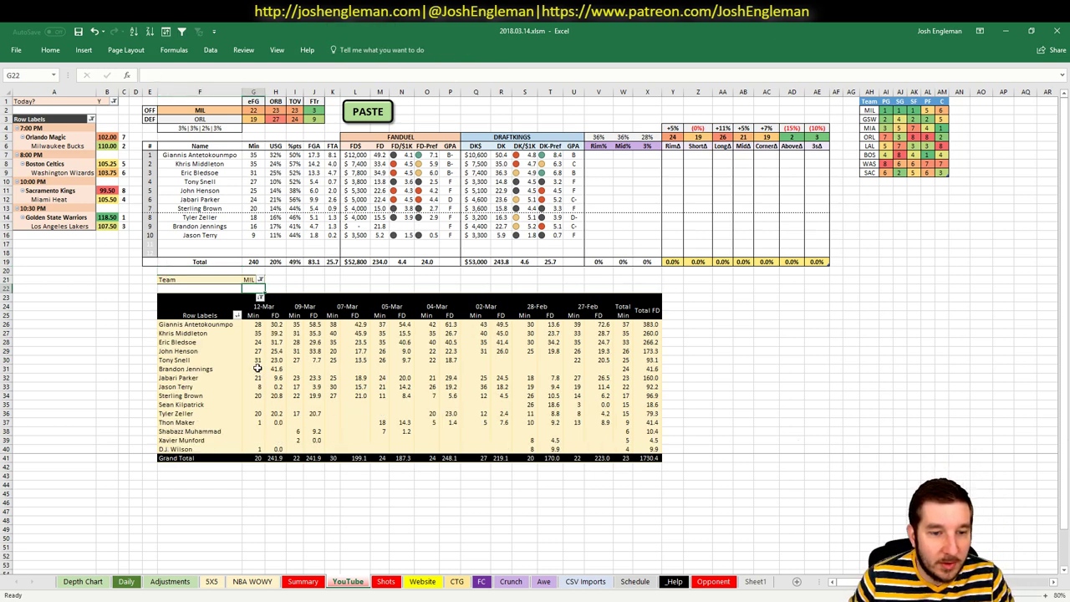
{"action": "left_click", "coordinate": [257, 368]}
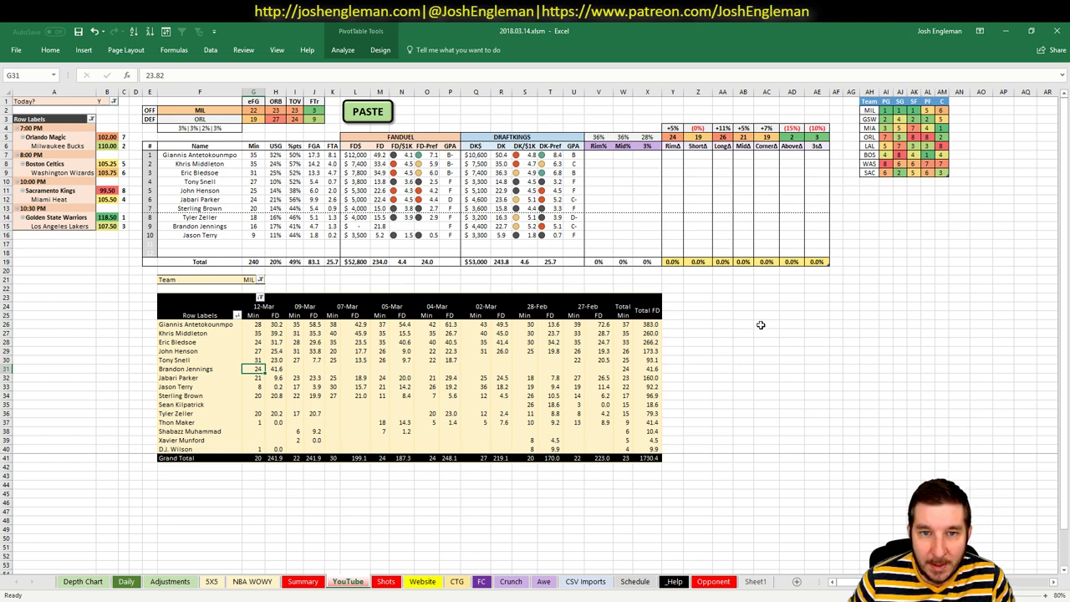
{"action": "left_click", "coordinate": [346, 155]}
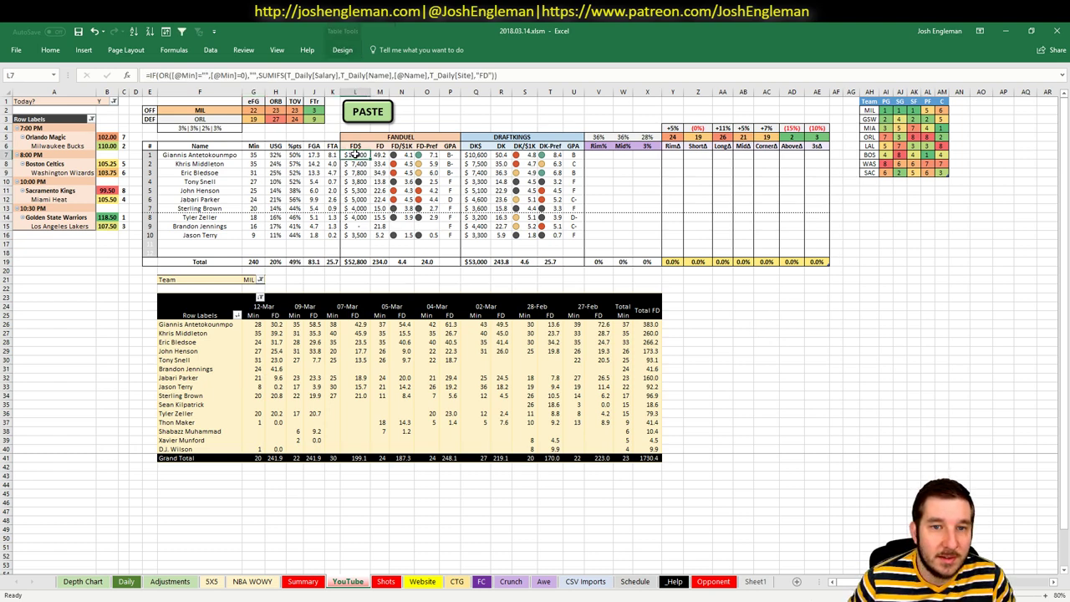
{"action": "left_click", "coordinate": [473, 154]}
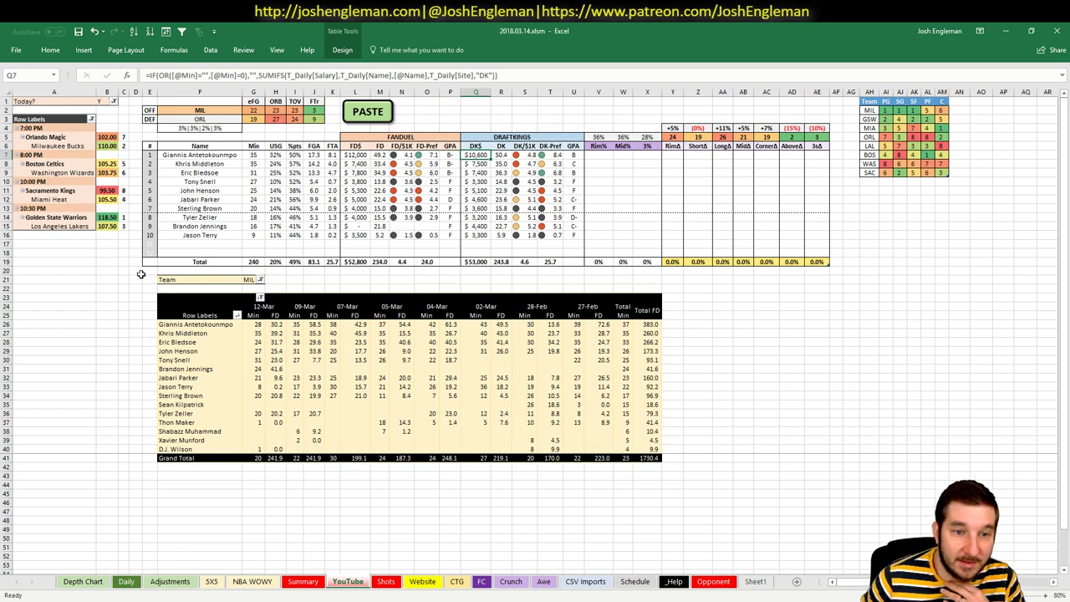
- Check Giannis Antetokounmpo's FD points for 12-Mar, 04-Mar and 27-Feb in the game log, and his FanDuel salary
{"action": "left_click", "coordinate": [274, 324]}
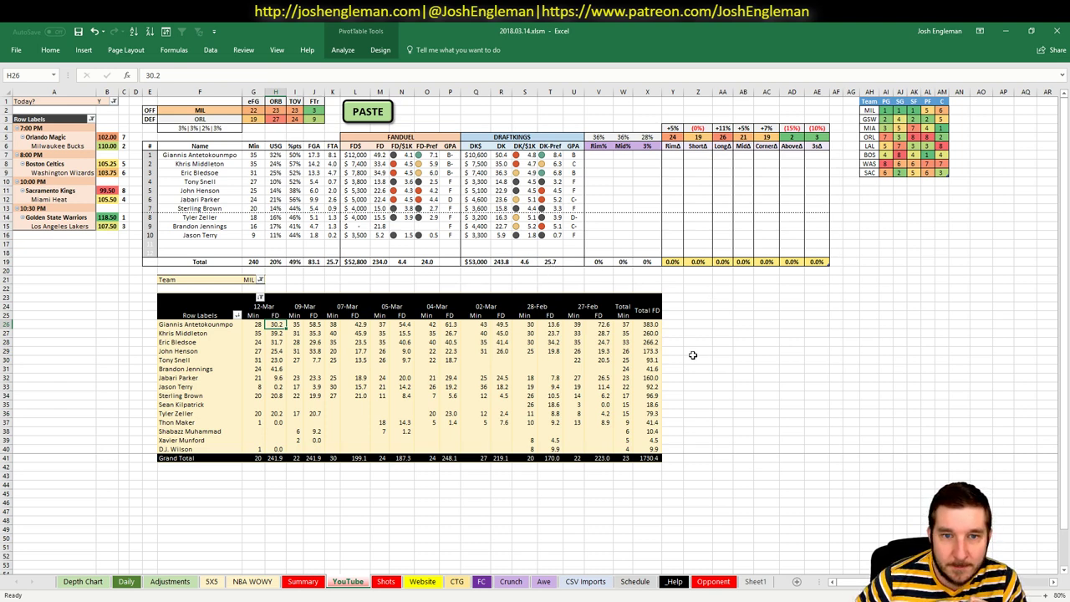
{"action": "left_click", "coordinate": [448, 324]}
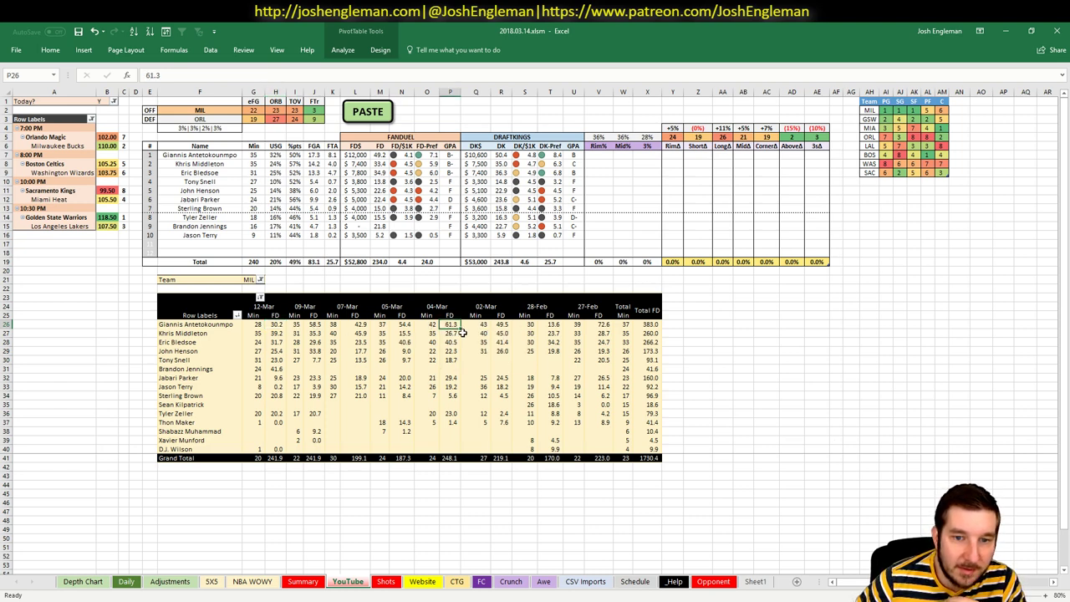
{"action": "left_click", "coordinate": [599, 323]}
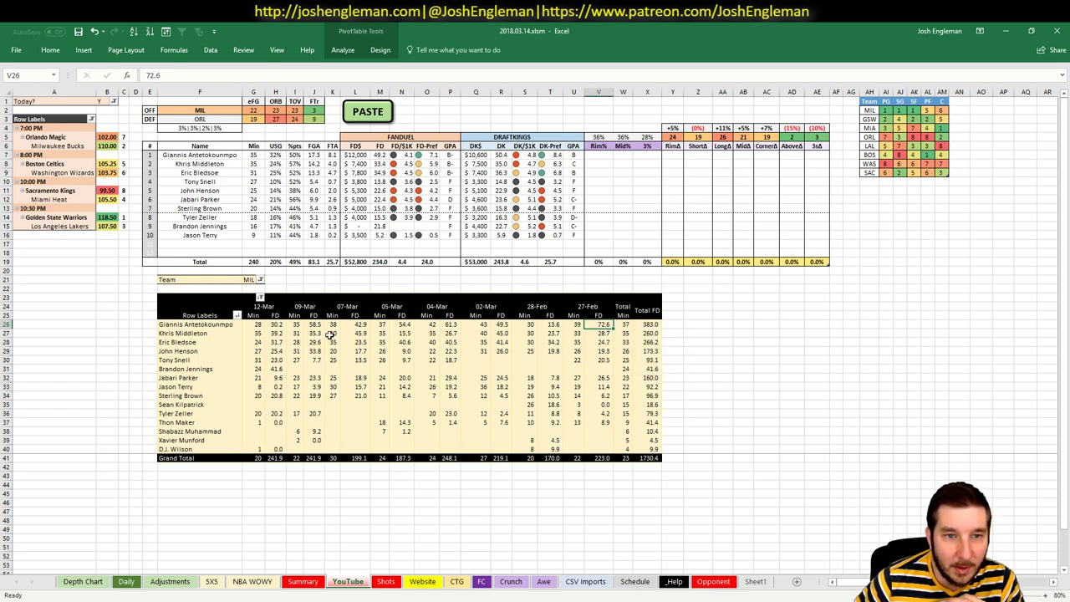
{"action": "left_click", "coordinate": [357, 156]}
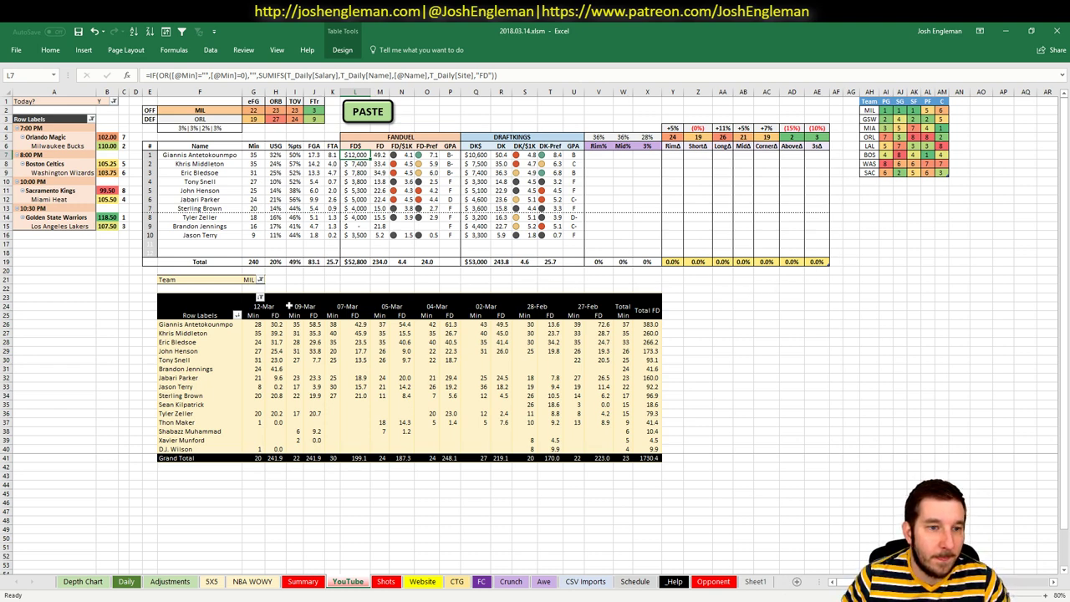
{"action": "left_click", "coordinate": [134, 279]}
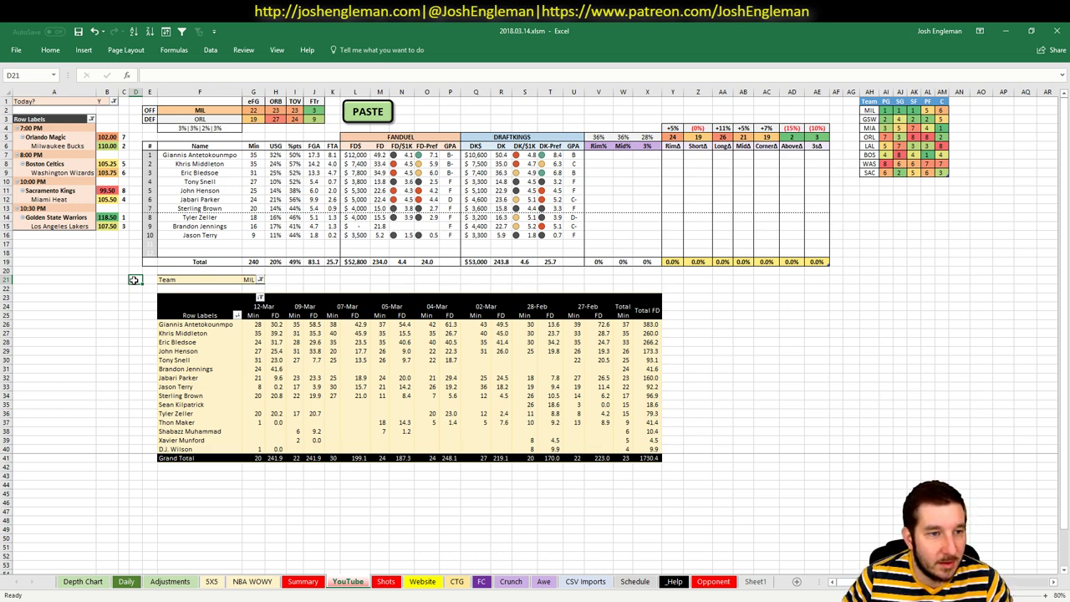
{"action": "left_click", "coordinate": [332, 278]}
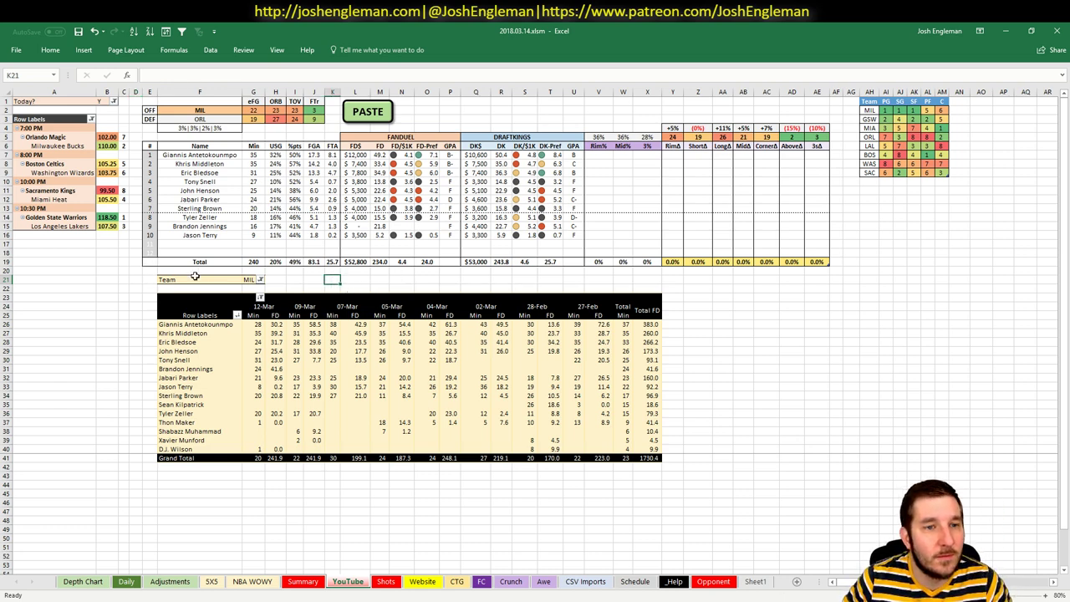
- Examine the player projections grouped by position and grade on the Daily sheet, and return to the YouTube sheet
{"action": "left_click", "coordinate": [127, 583]}
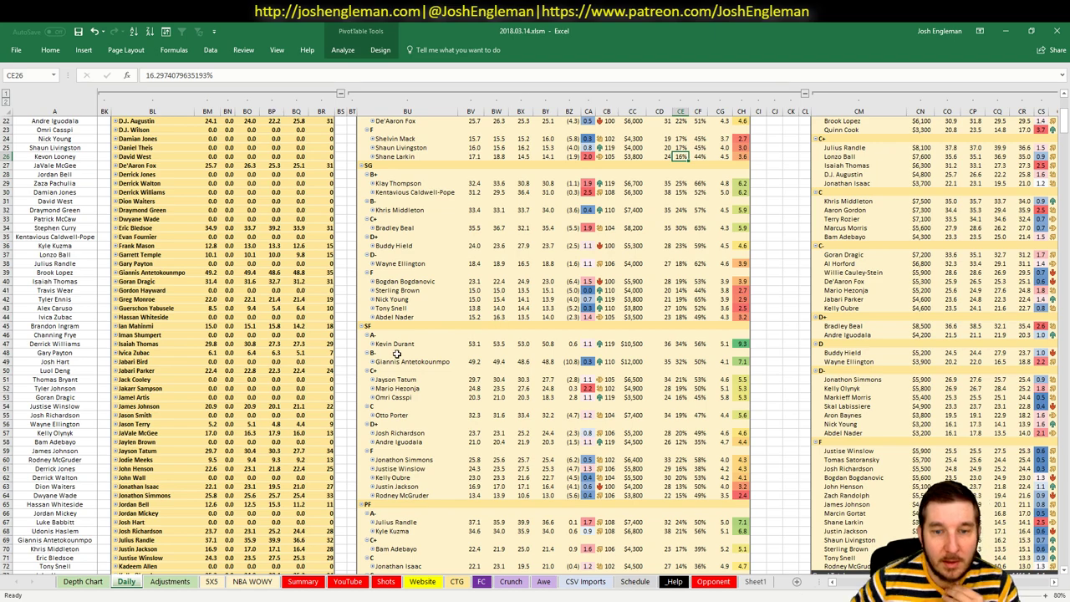
{"action": "scroll", "coordinate": [424, 338], "scroll_direction": "down", "scroll_amount": 5}
{"action": "scroll", "coordinate": [480, 326], "scroll_direction": "down", "scroll_amount": 1}
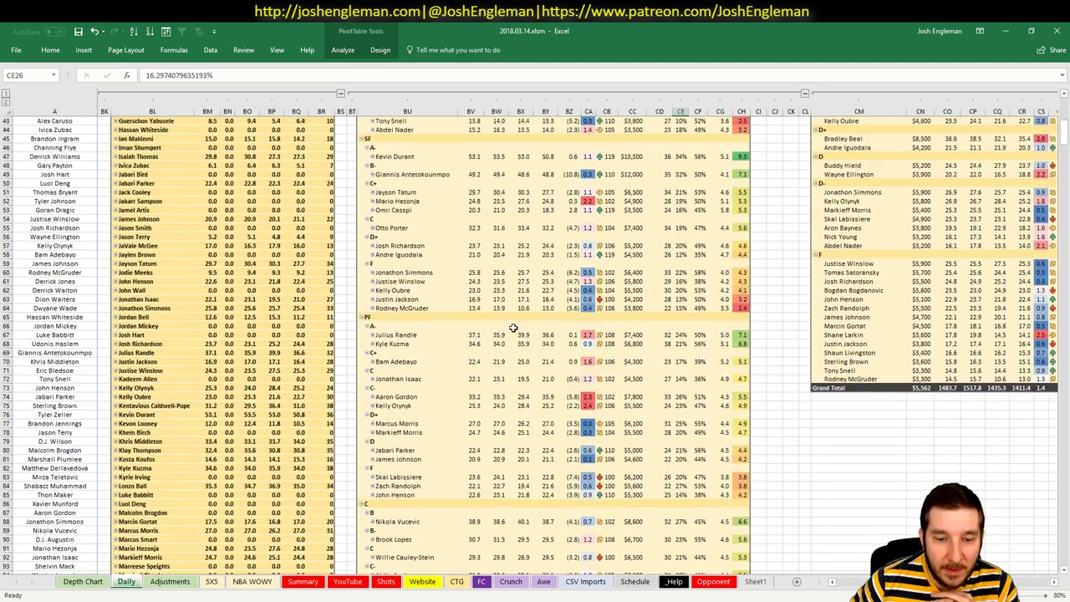
{"action": "scroll", "coordinate": [522, 322], "scroll_direction": "up", "scroll_amount": 13}
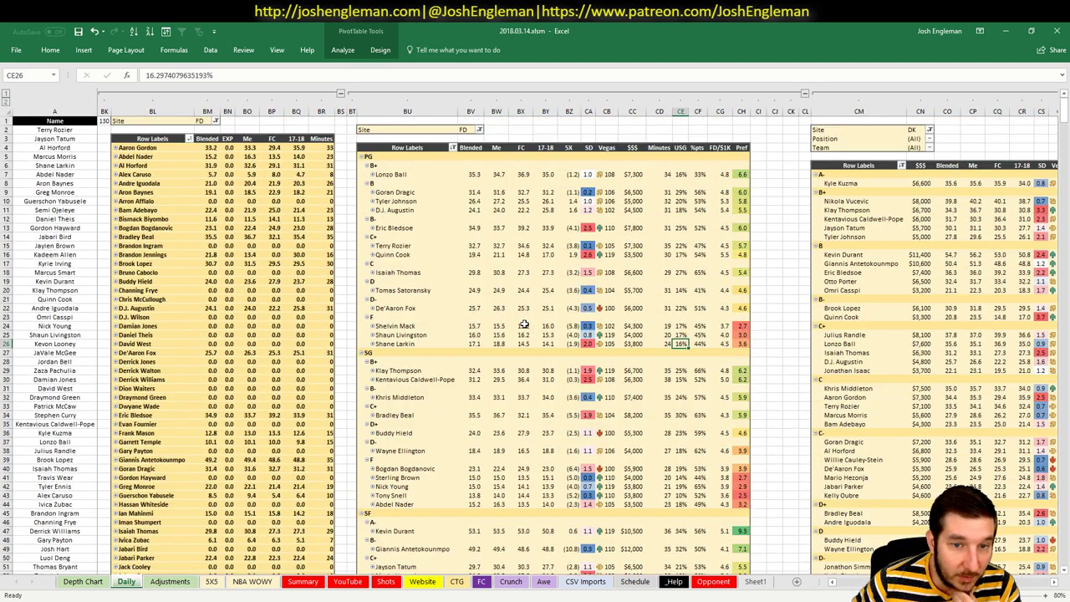
{"action": "left_click", "coordinate": [347, 582]}
{"action": "left_click", "coordinate": [742, 378]}
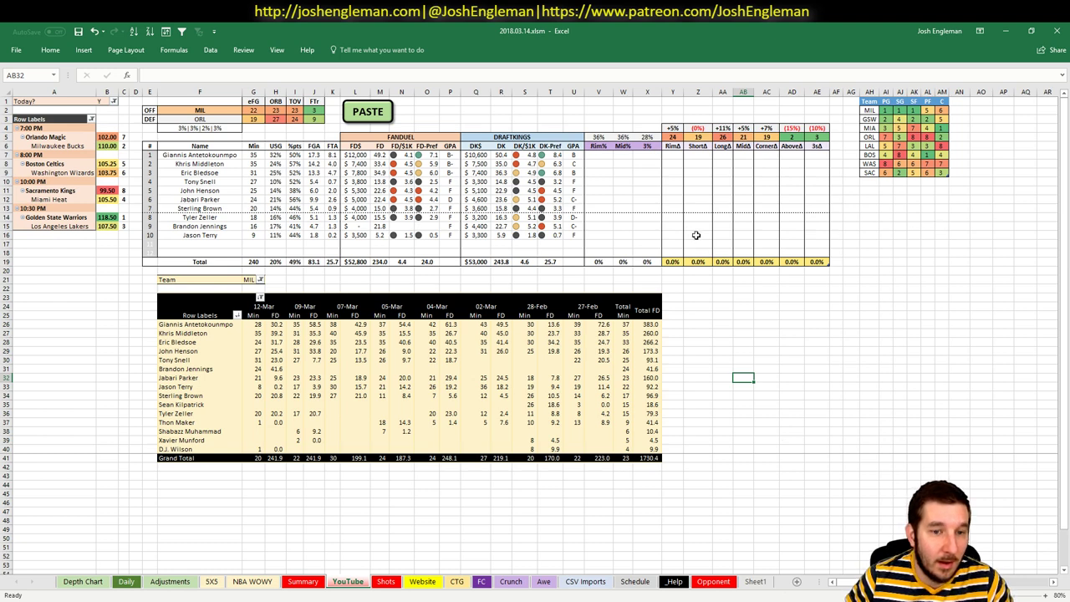
{"action": "left_click", "coordinate": [496, 280]}
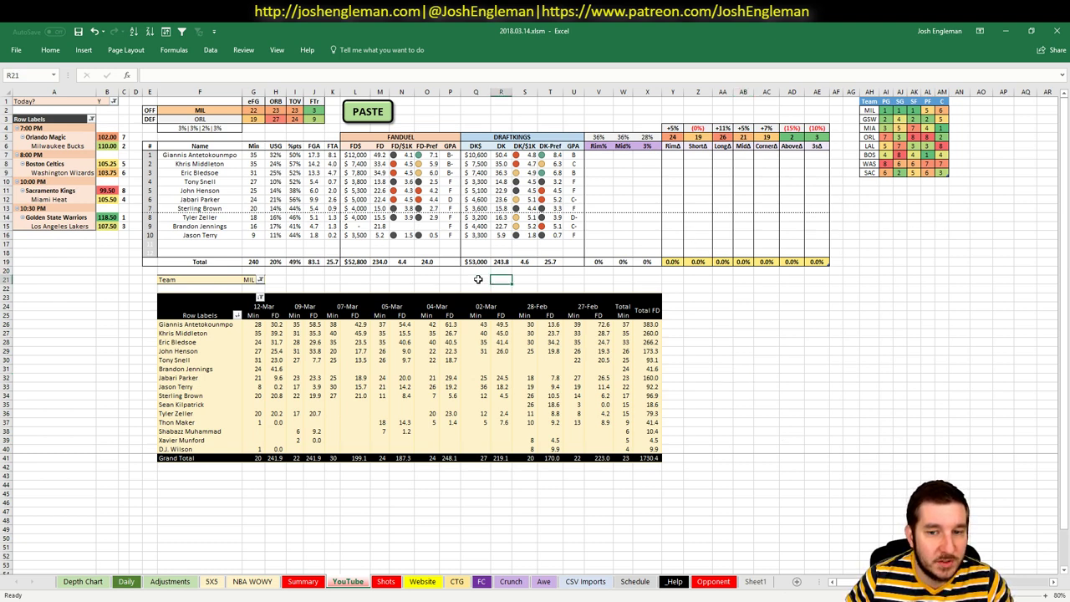
{"action": "left_click", "coordinate": [479, 278]}
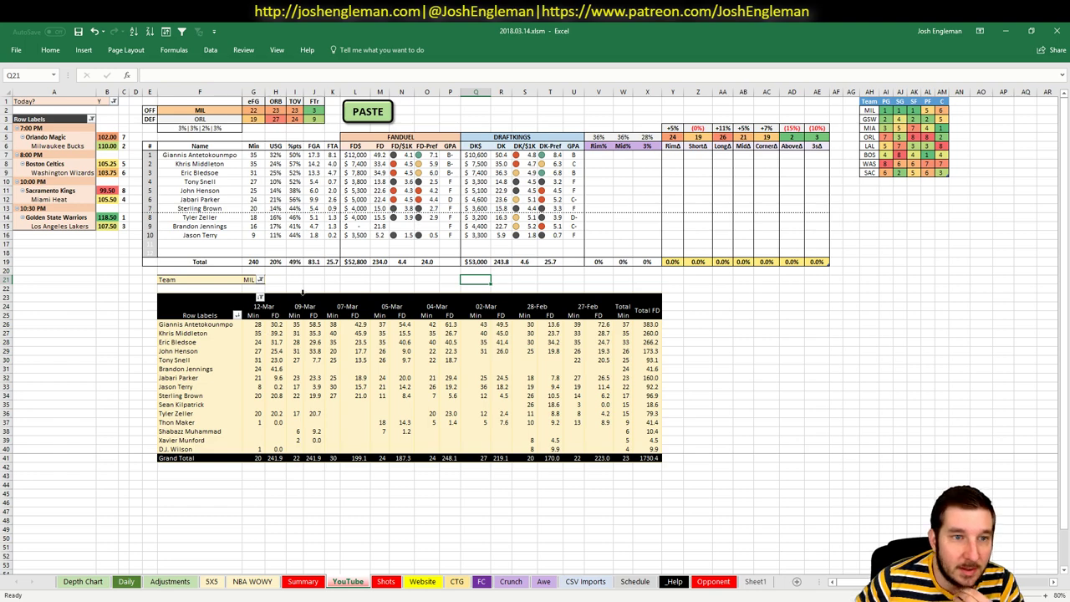
- Set Khris Middleton's BOOST to 2.5% on the Adjustments sheet and view the 5X5 sheet
{"action": "left_click", "coordinate": [168, 582]}
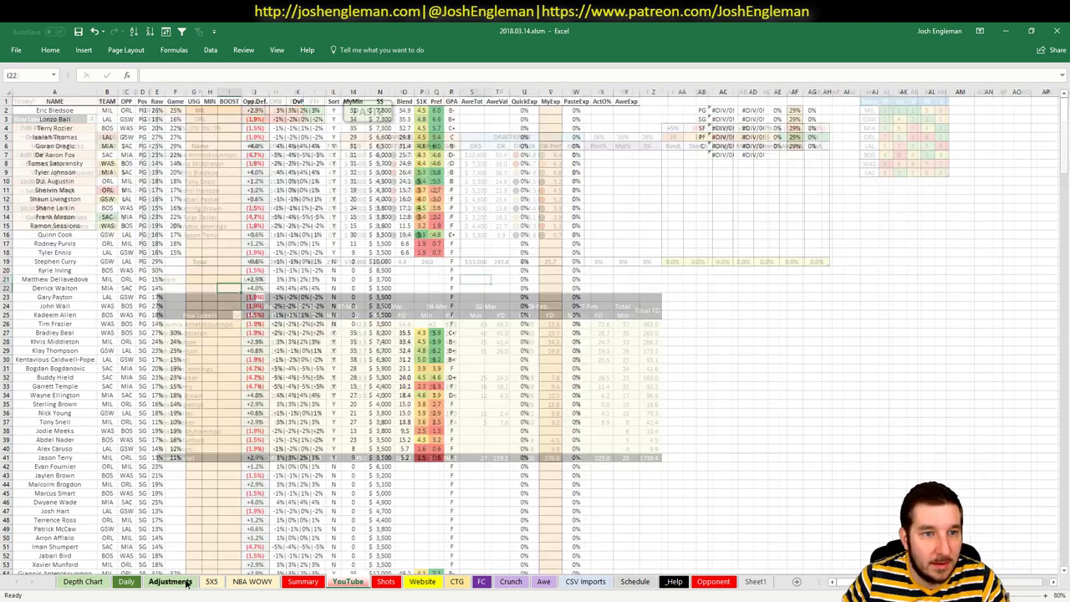
{"action": "left_click", "coordinate": [108, 234]}
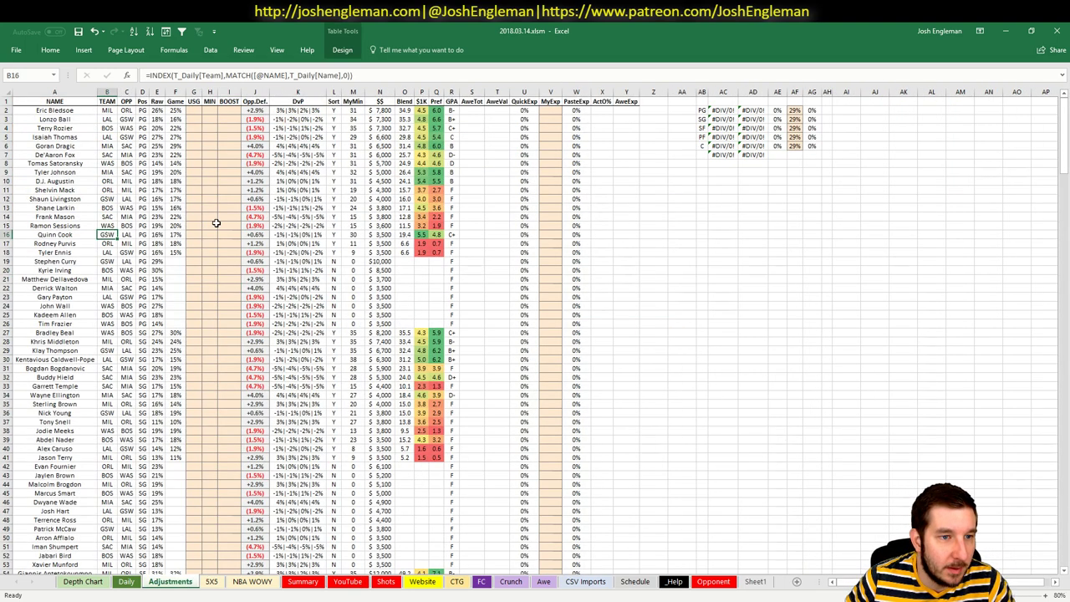
{"action": "left_click", "coordinate": [220, 341]}
{"action": "type", "text": "2.5%"}
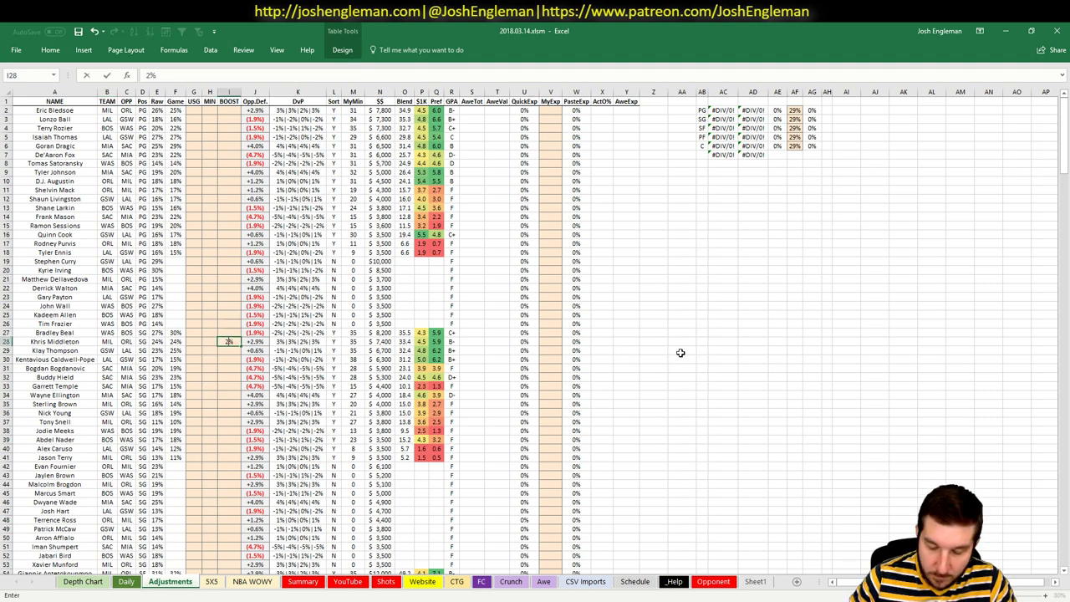
{"action": "key", "text": "Return"}
{"action": "left_click", "coordinate": [212, 582]}
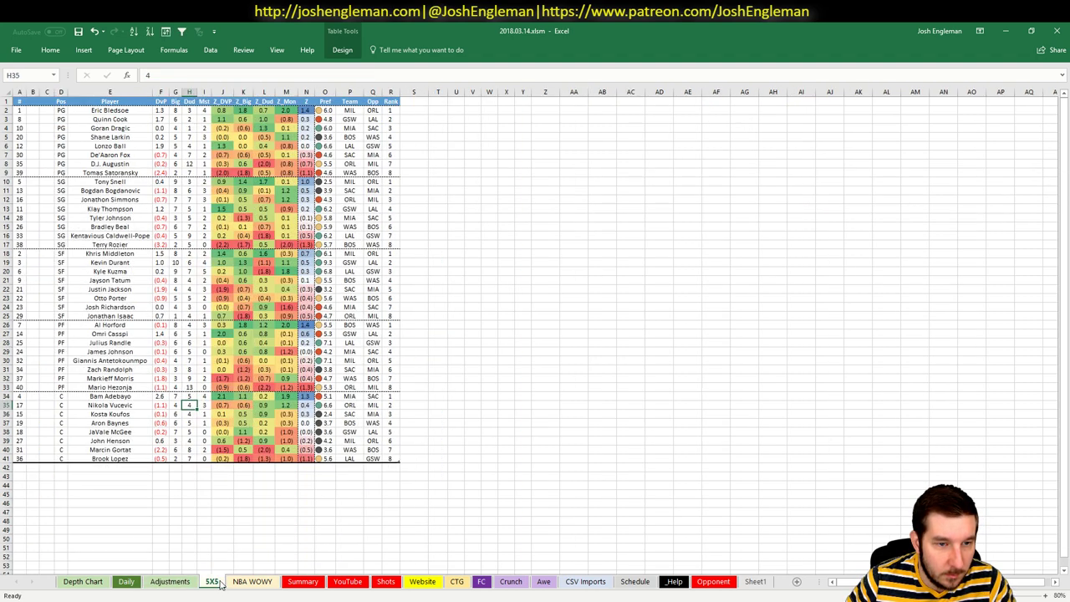
- Return to the YouTube sheet and check Eric Bledsoe's FanDuel GPA and his game log row
{"action": "left_click", "coordinate": [303, 582]}
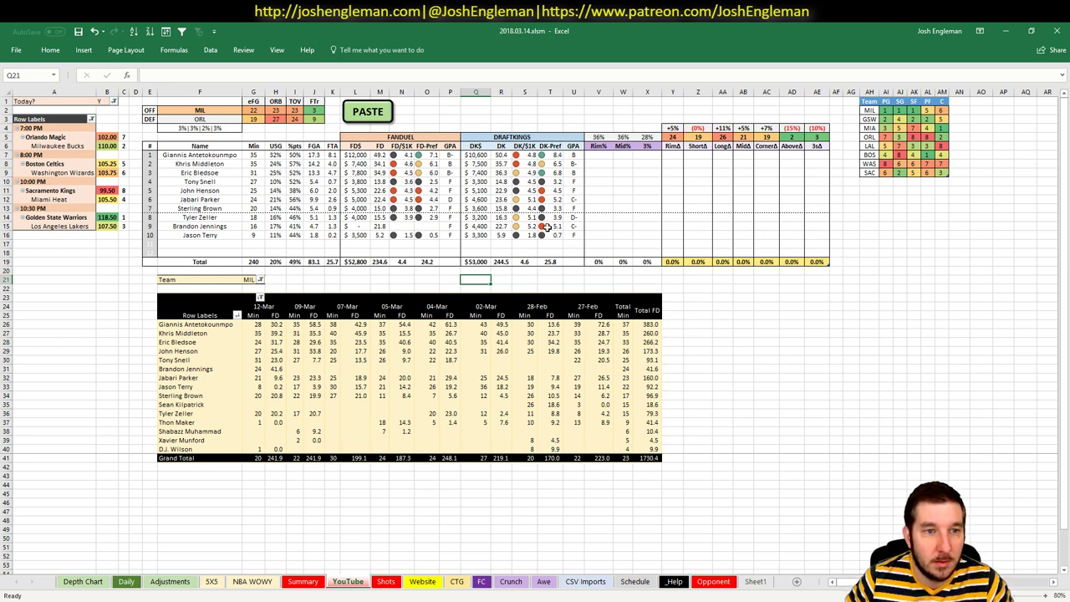
{"action": "left_click", "coordinate": [452, 173]}
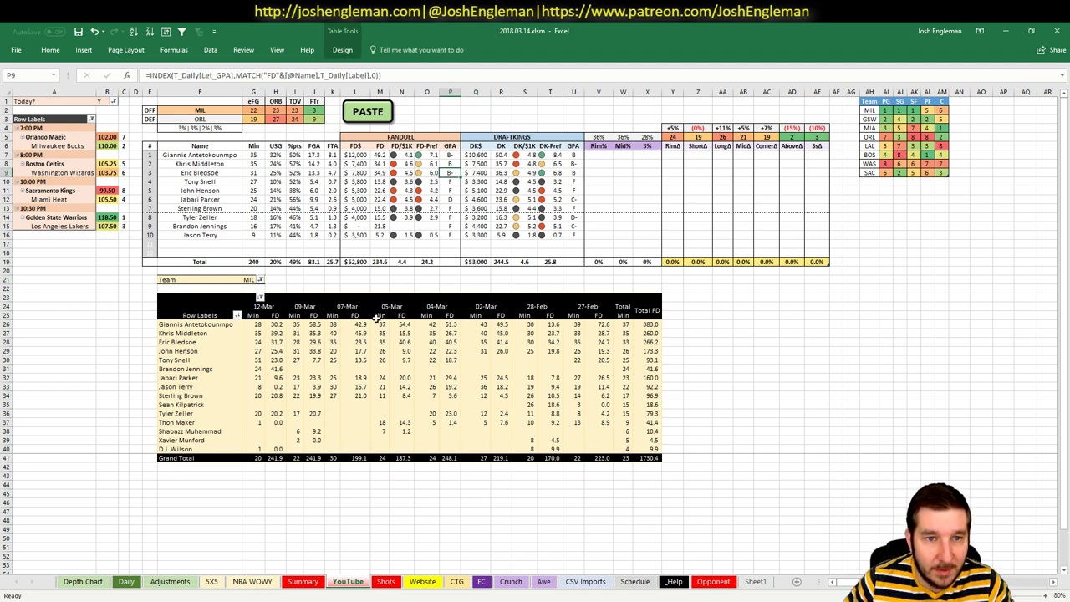
{"action": "left_click_drag", "start_coordinate": [200, 341], "coordinate": [628, 344]}
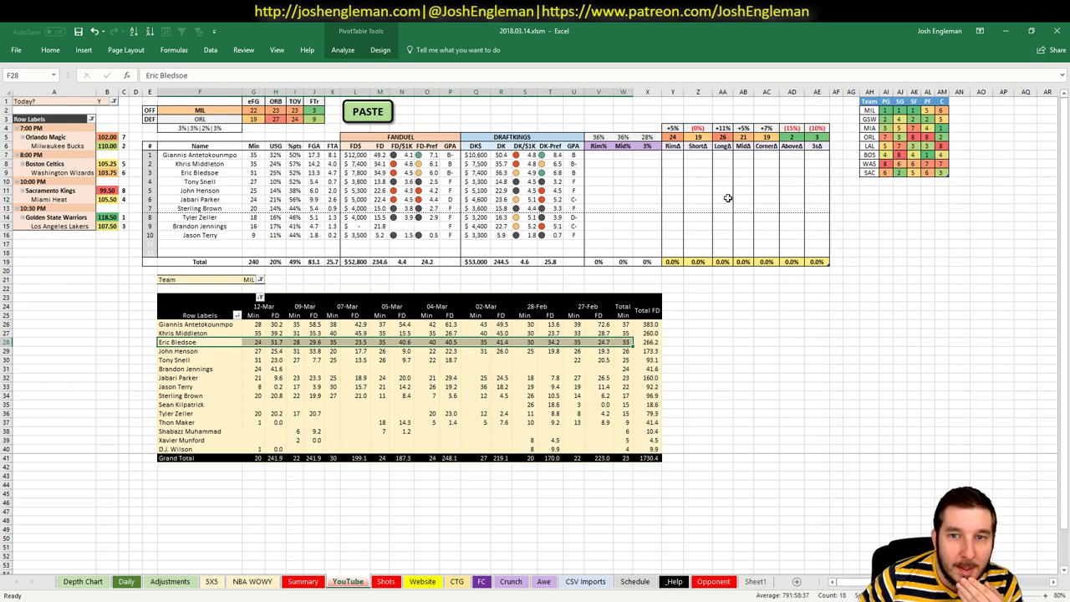
- Set Eric Bledsoe's BOOST to 2.5% on the Adjustments sheet and return to the YouTube sheet
{"action": "left_click", "coordinate": [152, 585]}
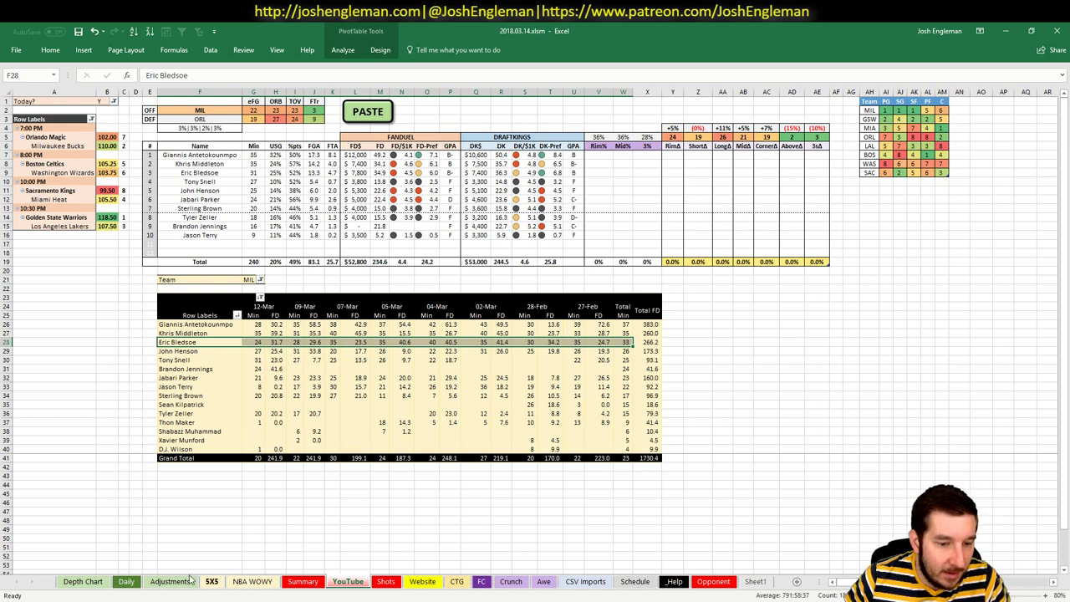
{"action": "left_click", "coordinate": [229, 137]}
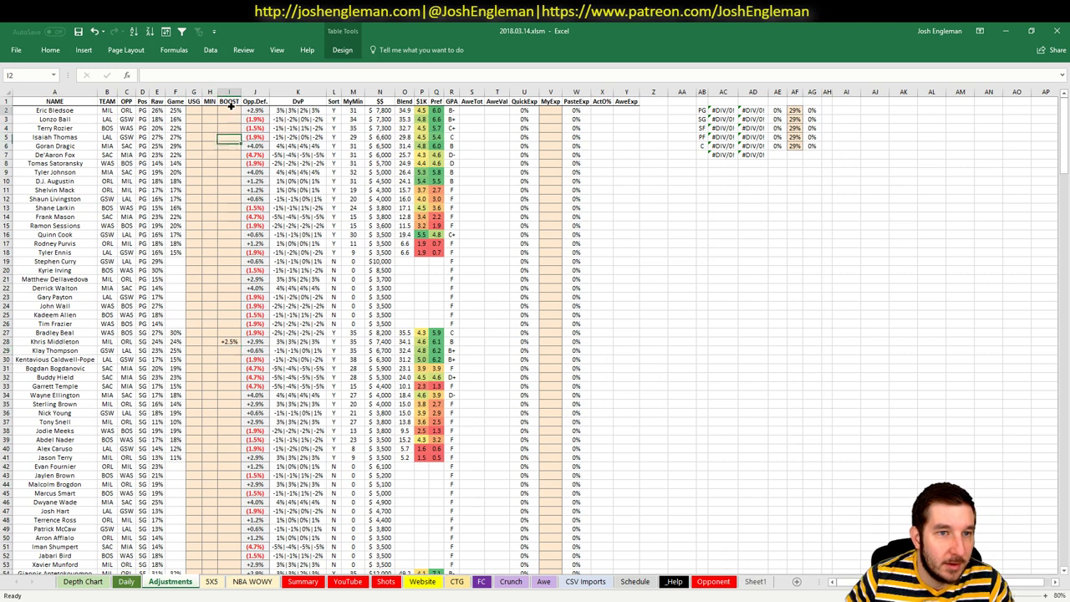
{"action": "left_click", "coordinate": [229, 110]}
{"action": "type", "text": "2"}
{"action": "key", "text": "ctrl+Return"}
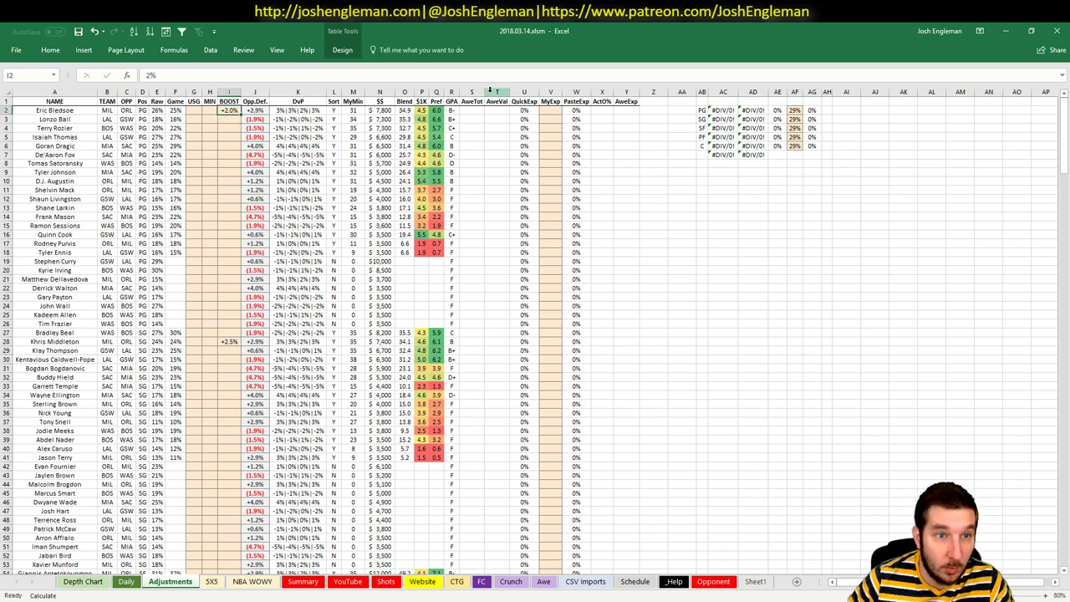
{"action": "type", "text": "2.5"}
{"action": "key", "text": "Return"}
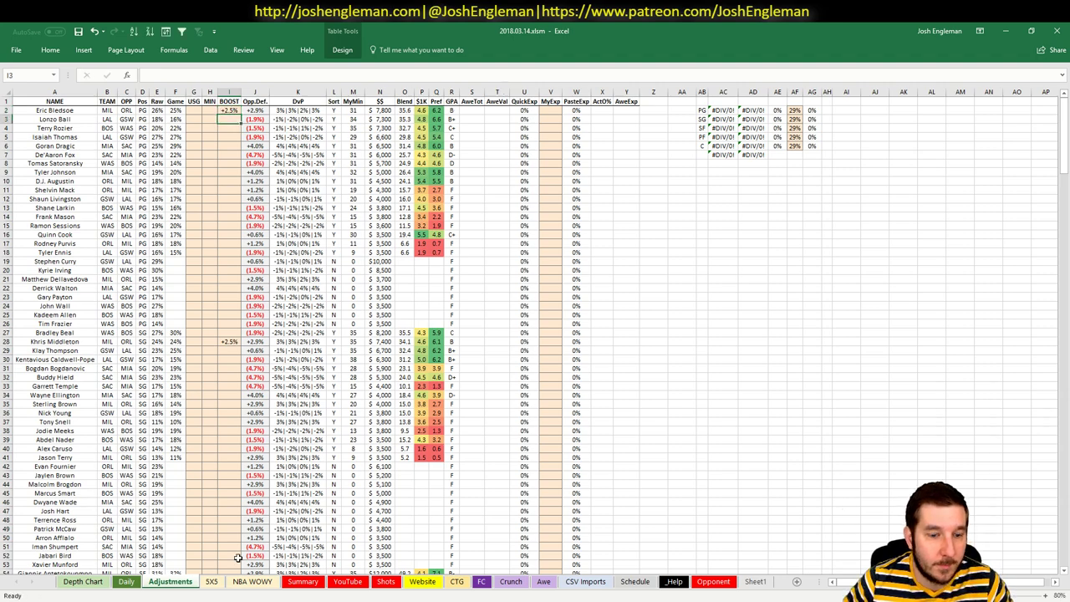
{"action": "left_click", "coordinate": [348, 581]}
{"action": "left_click", "coordinate": [743, 431]}
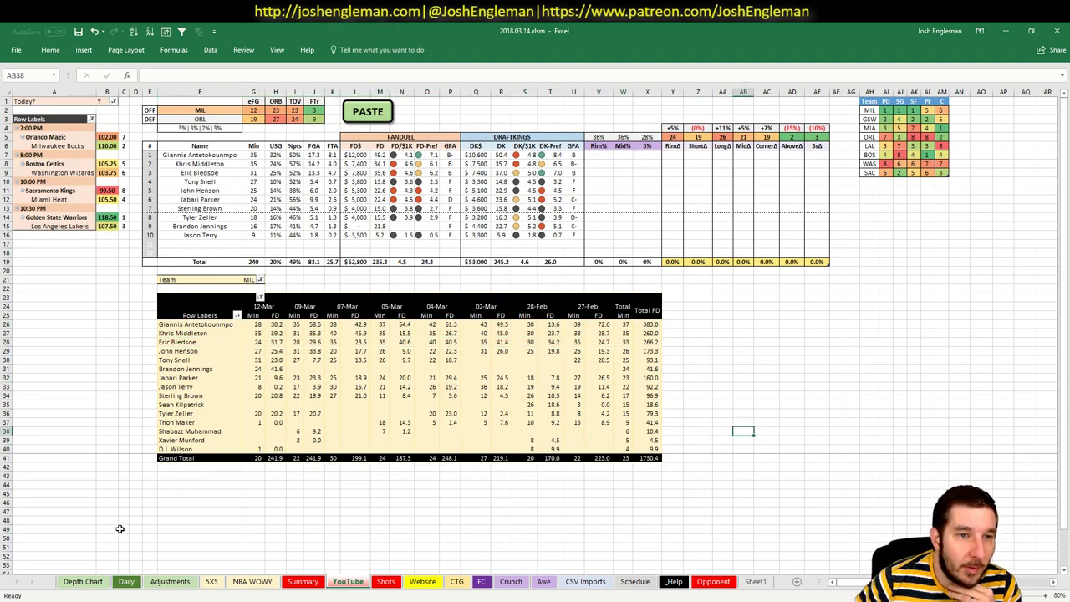
- Switch to the Fantasy5x5 page in Chrome and open Eric Bledsoe's player page through the player search
{"action": "mouse_move", "coordinate": [58, 601]}
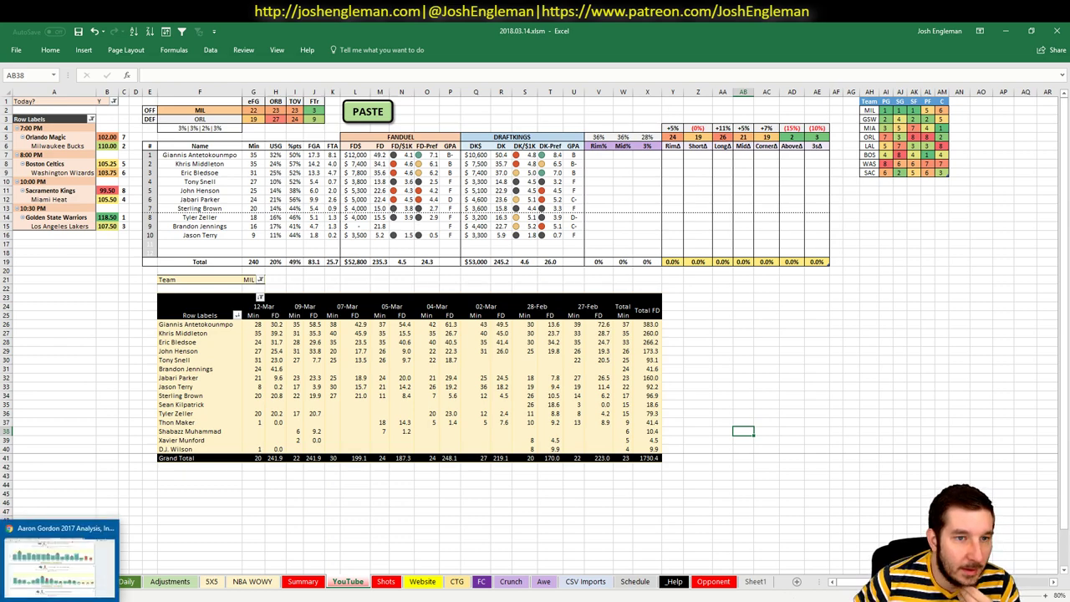
{"action": "left_click", "coordinate": [59, 560]}
{"action": "scroll", "coordinate": [505, 251], "scroll_direction": "up", "scroll_amount": 8}
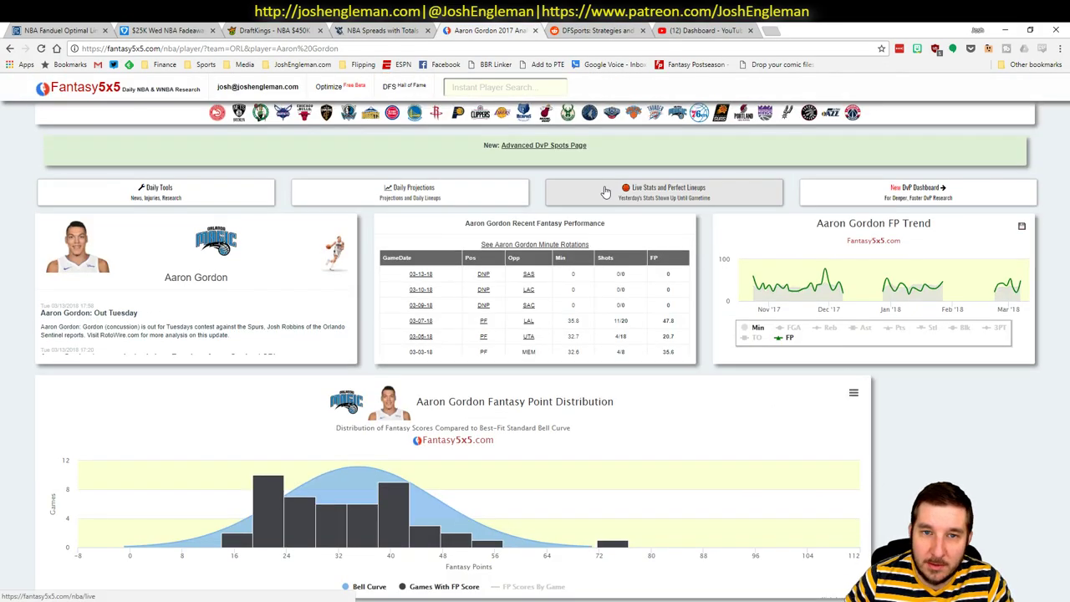
{"action": "left_click", "coordinate": [506, 87]}
{"action": "type", "text": "bleso"}
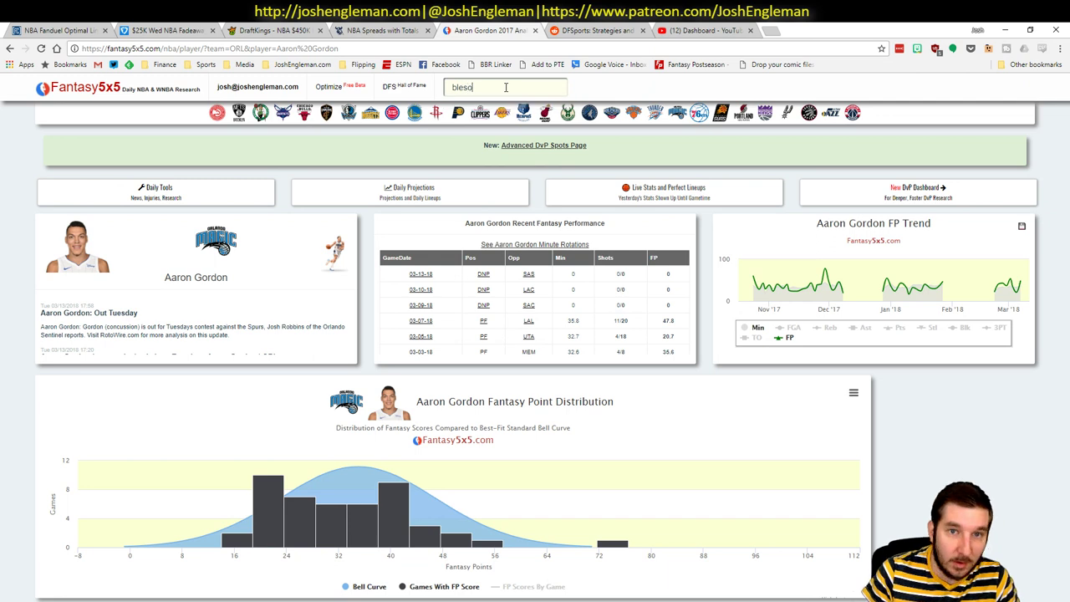
{"action": "left_click", "coordinate": [480, 103]}
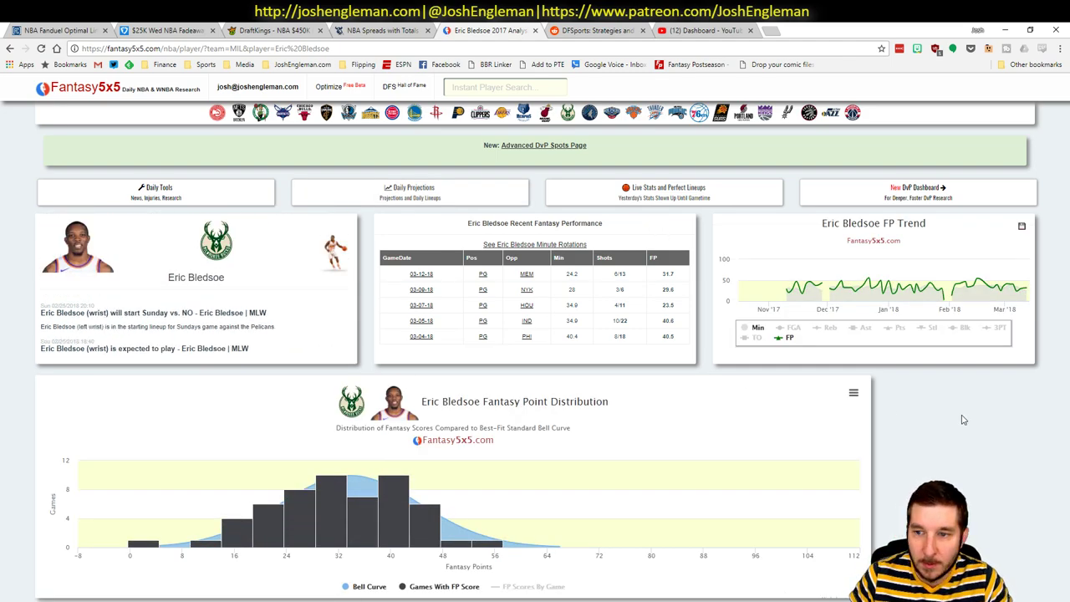
- Examine Eric Bledsoe's teammate stack volatility chart and 2017-2018 game log, and switch back to the Excel workbook
{"action": "scroll", "coordinate": [962, 418], "scroll_direction": "down", "scroll_amount": 10}
{"action": "scroll", "coordinate": [966, 419], "scroll_direction": "down", "scroll_amount": 7}
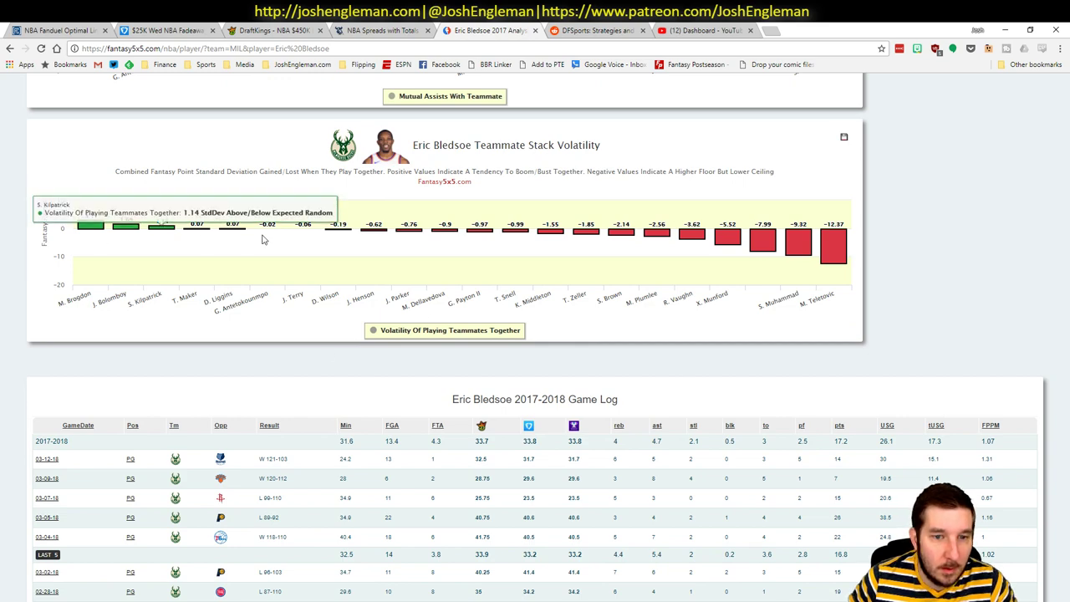
{"action": "key", "text": "alt+Tab"}
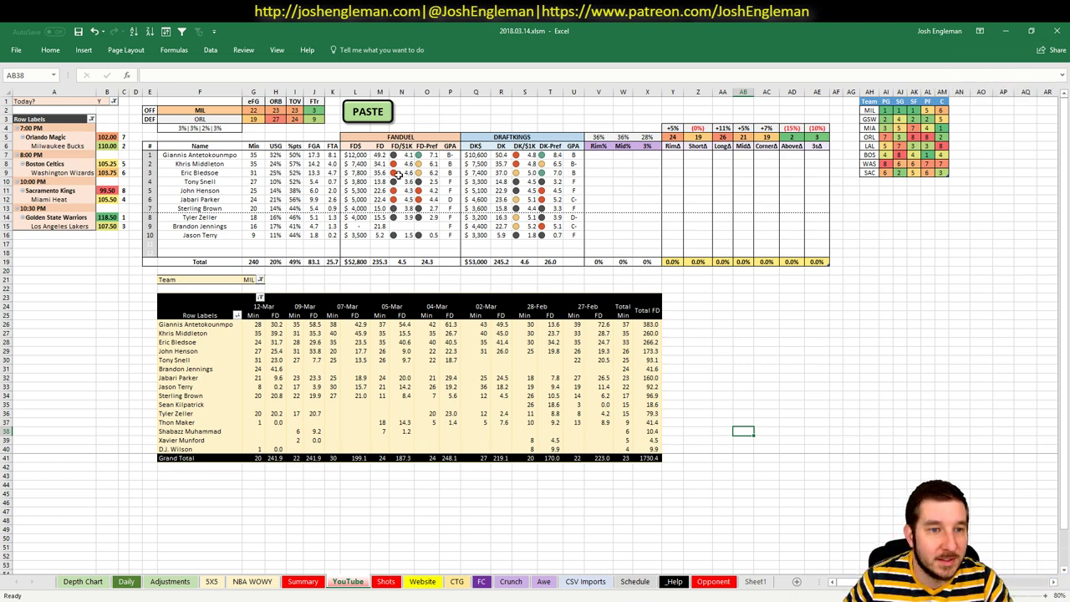
- Set the offensive team in cell F2 to BOS to view its projections, and set it back to MIL
{"action": "left_click", "coordinate": [203, 111]}
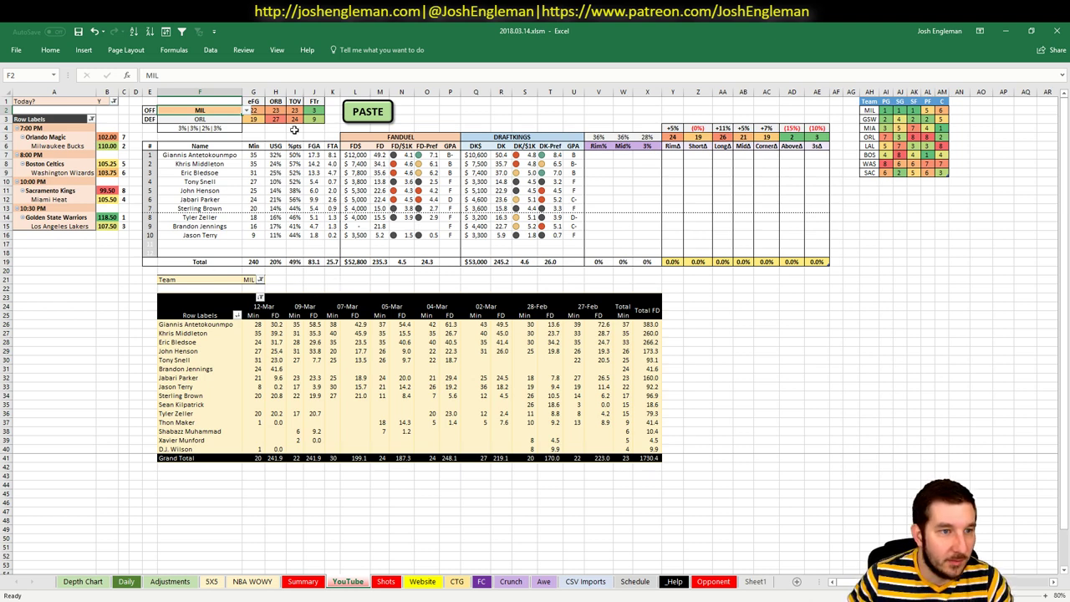
{"action": "type", "text": "BOS"}
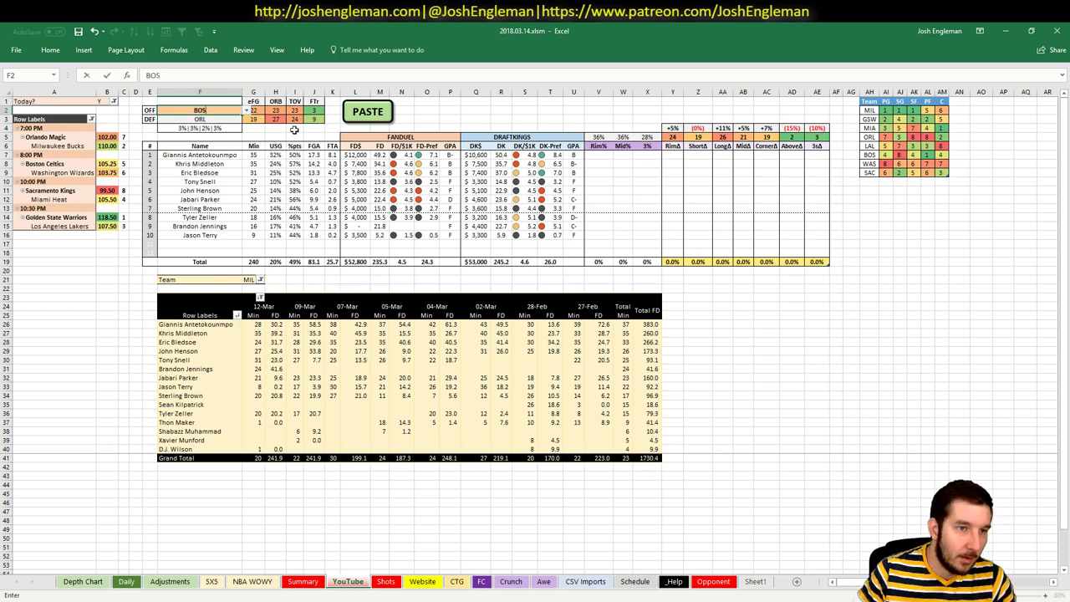
{"action": "key", "text": "Return"}
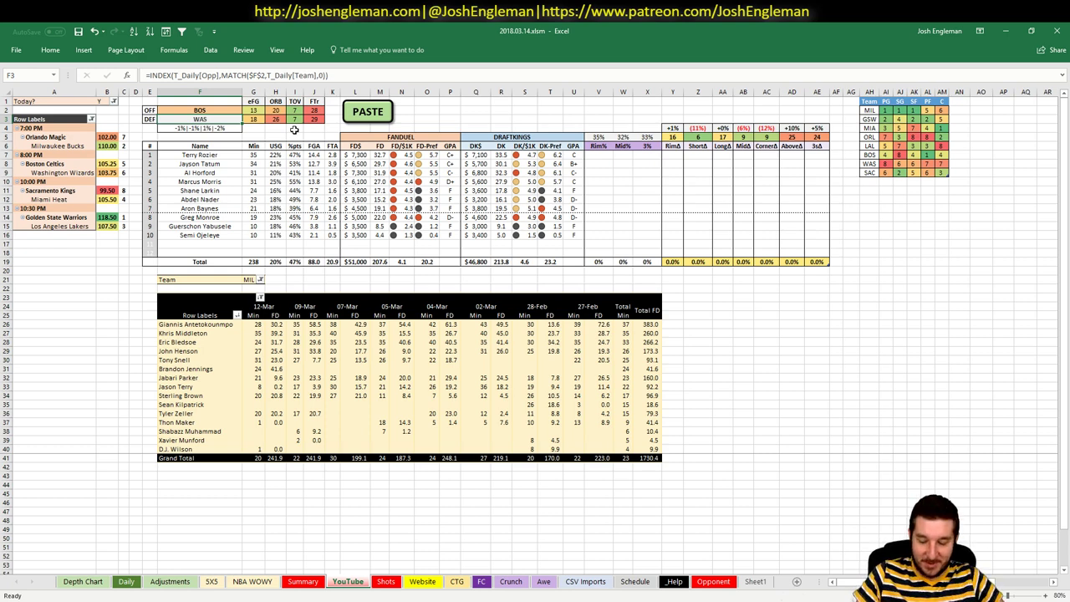
{"action": "key", "text": "Up"}
{"action": "type", "text": "MIL"}
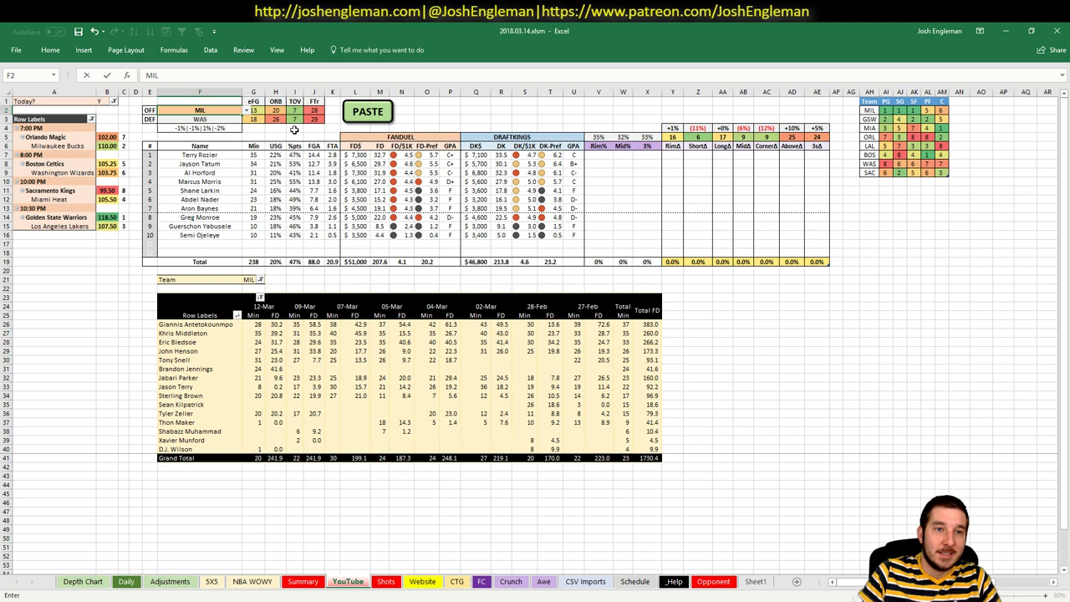
{"action": "key", "text": "Return"}
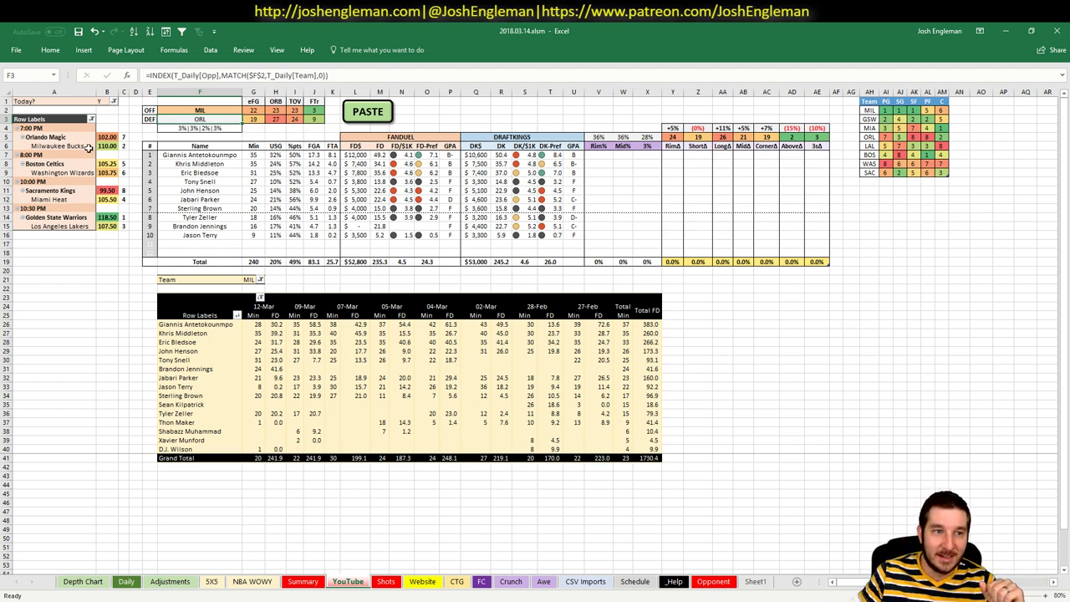
- Set the offensive team in cell F2 to ORL to view Orlando's projections
{"action": "left_click", "coordinate": [215, 111]}
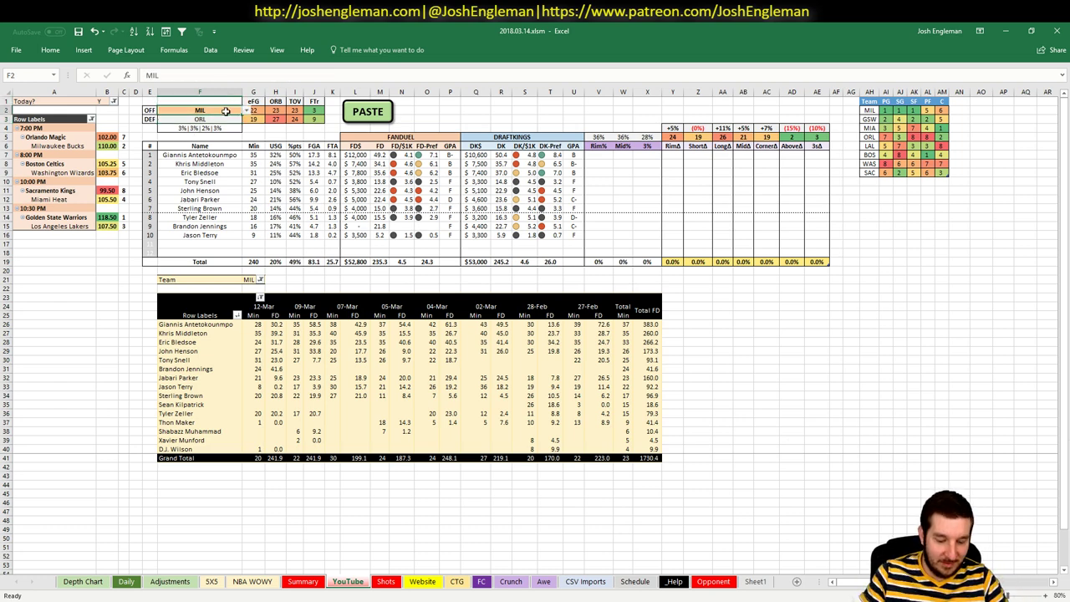
{"action": "type", "text": "ORL"}
{"action": "key", "text": "Return"}
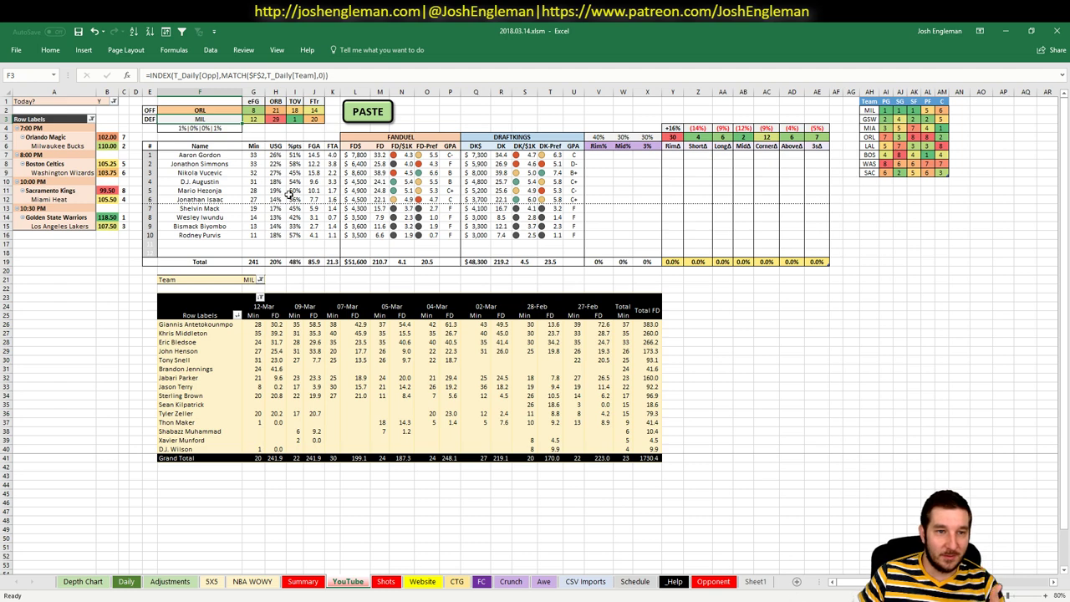
- Set the offensive team in cell F2 and the game log pivot's Team filter to BOS
{"action": "left_click", "coordinate": [229, 111]}
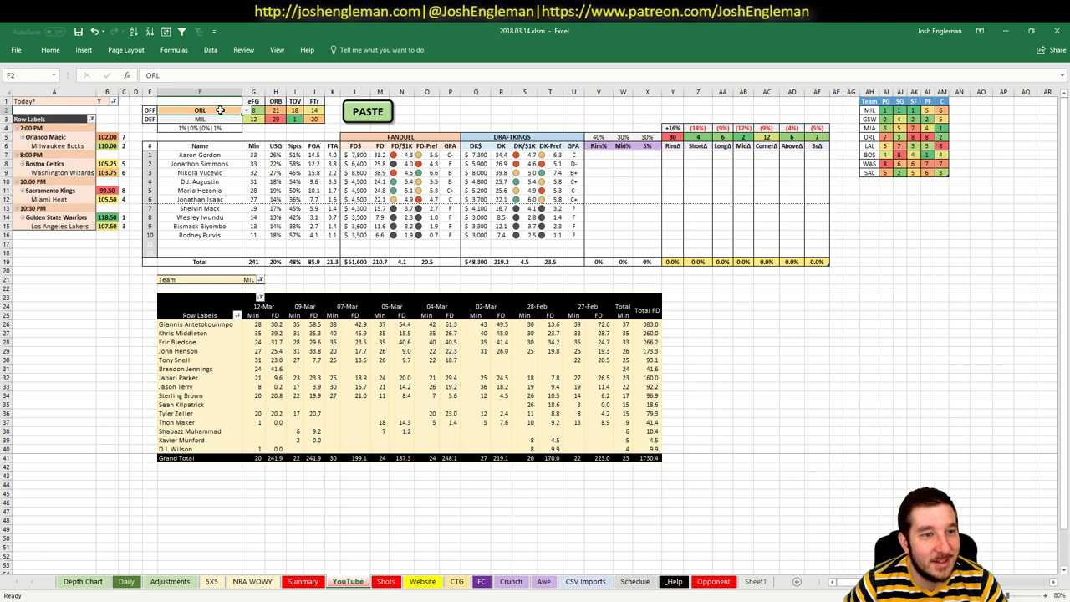
{"action": "type", "text": "BOS"}
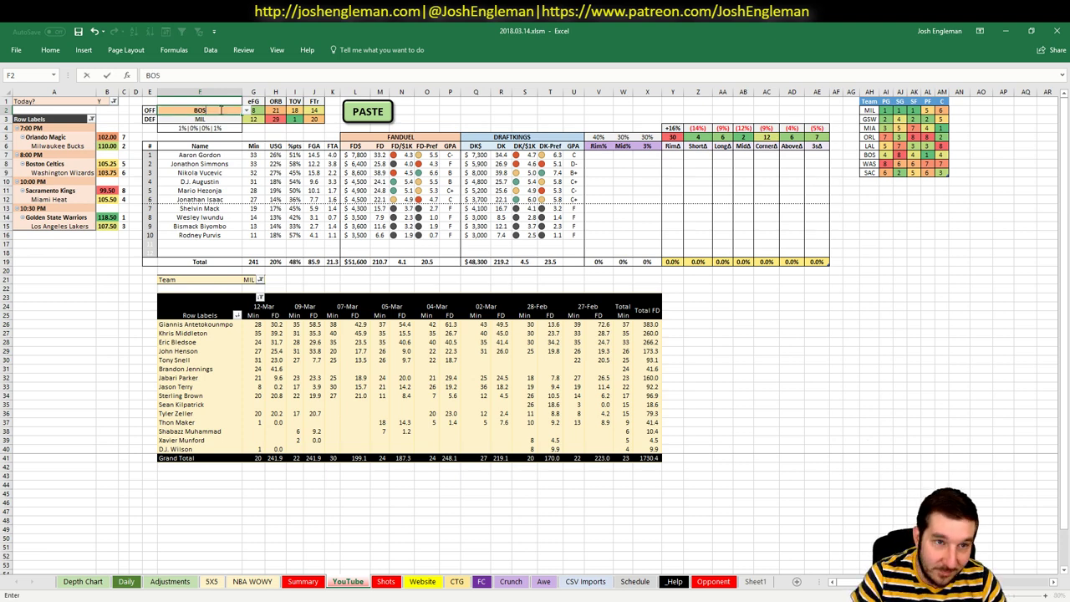
{"action": "key", "text": "Return"}
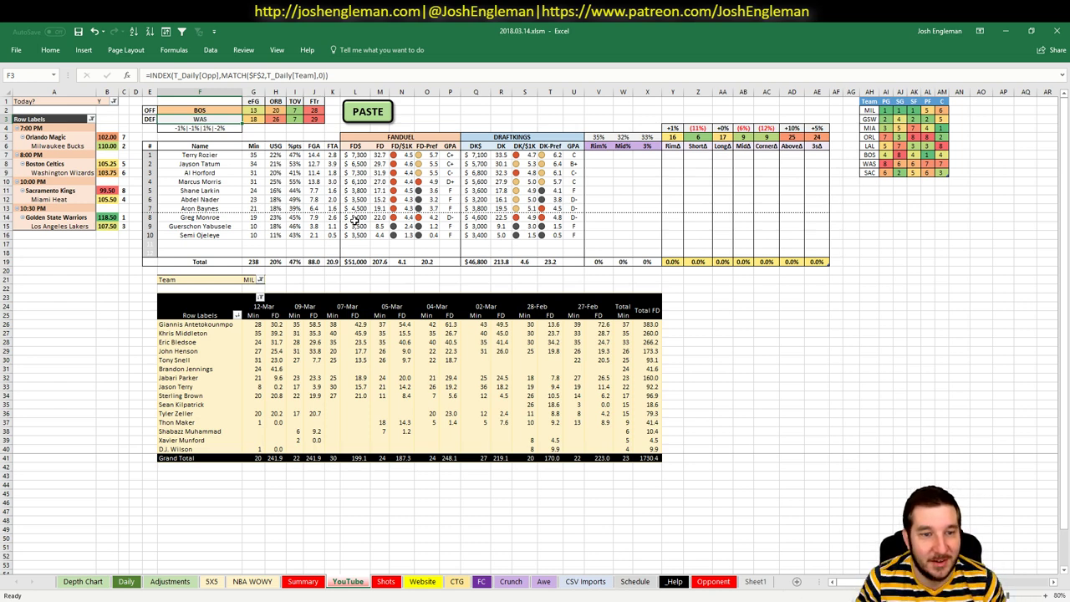
{"action": "left_click", "coordinate": [249, 281]}
{"action": "type", "text": "BOS"}
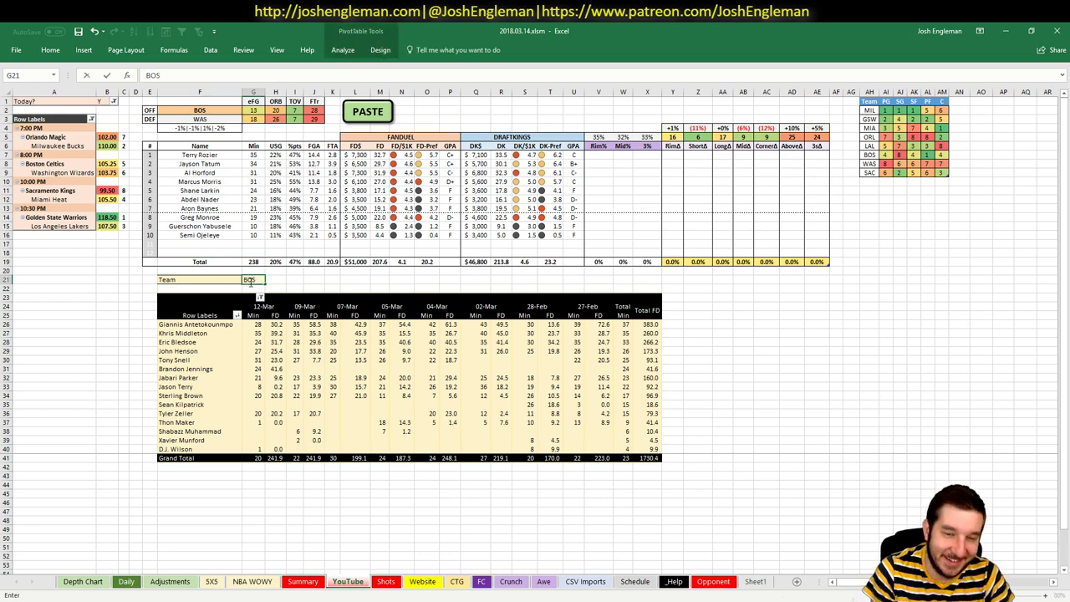
{"action": "key", "text": "Return"}
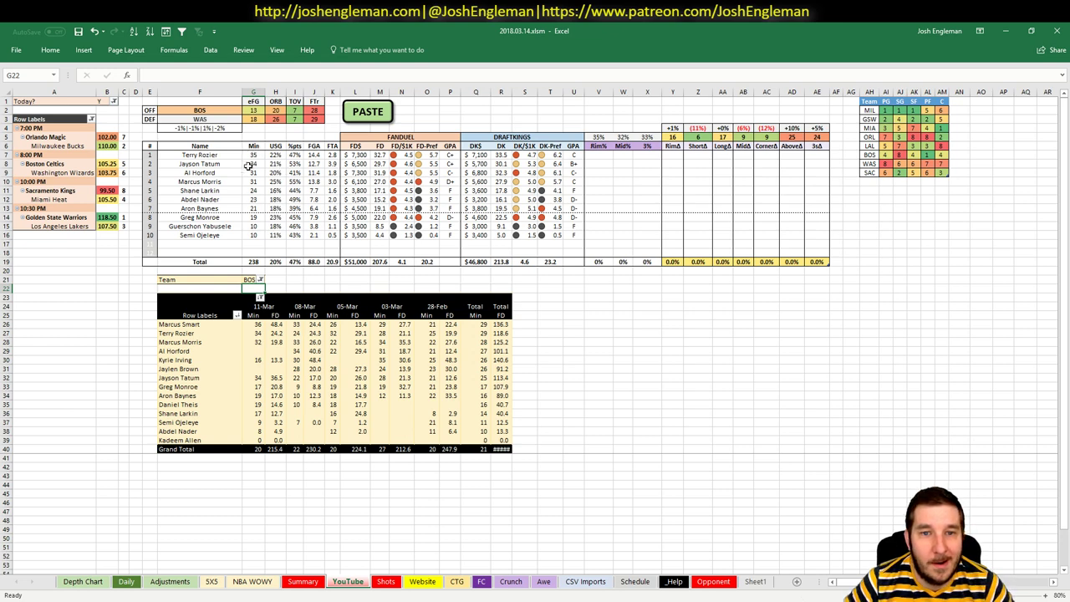
- Examine Boston's positional matchup ranks, look through the 5X5, Adjustments and Daily sheets, and return to the YouTube sheet
{"action": "left_click", "coordinate": [884, 155]}
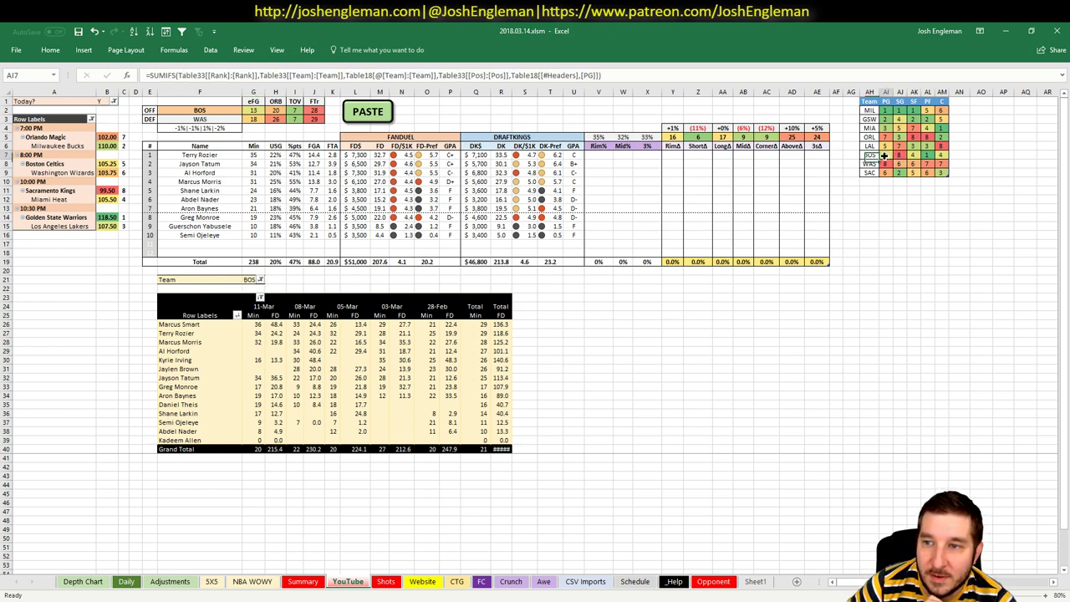
{"action": "left_click_drag", "start_coordinate": [885, 155], "coordinate": [940, 156]}
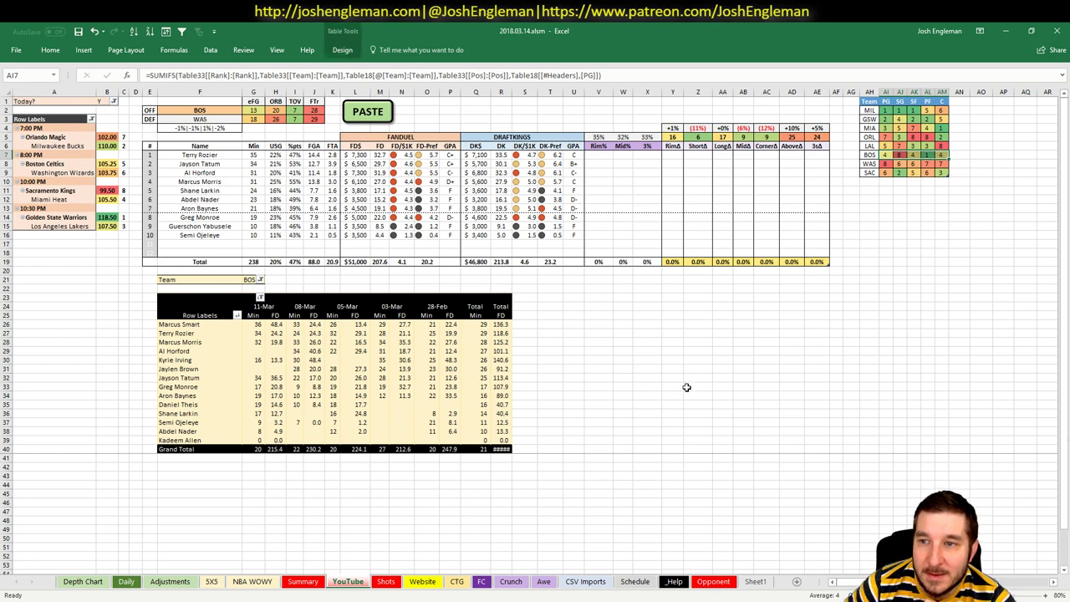
{"action": "left_click", "coordinate": [212, 581]}
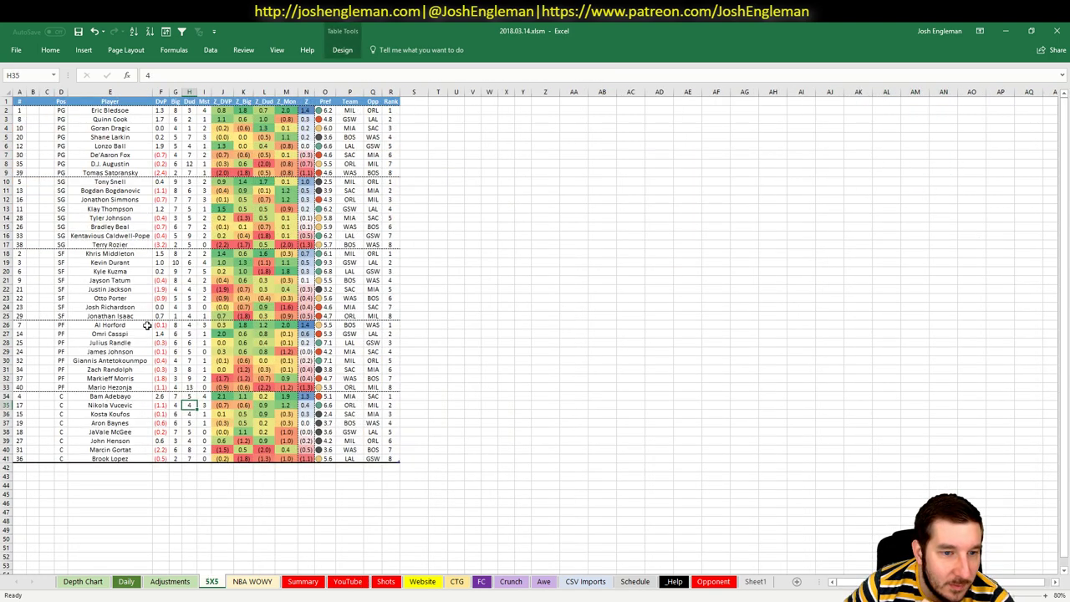
{"action": "left_click", "coordinate": [167, 581]}
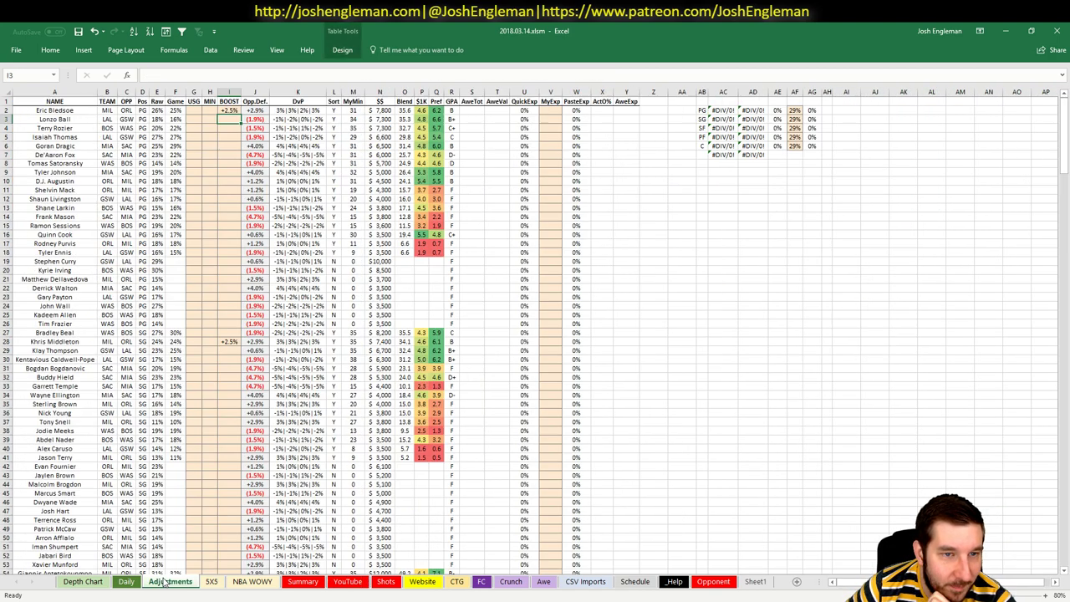
{"action": "left_click", "coordinate": [127, 582]}
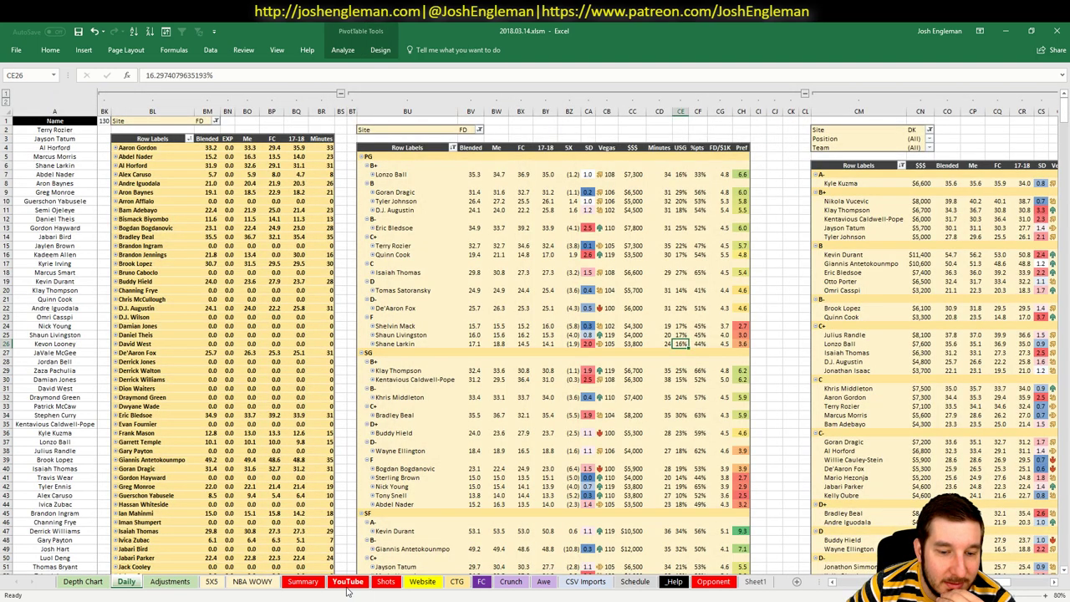
{"action": "left_click", "coordinate": [348, 581]}
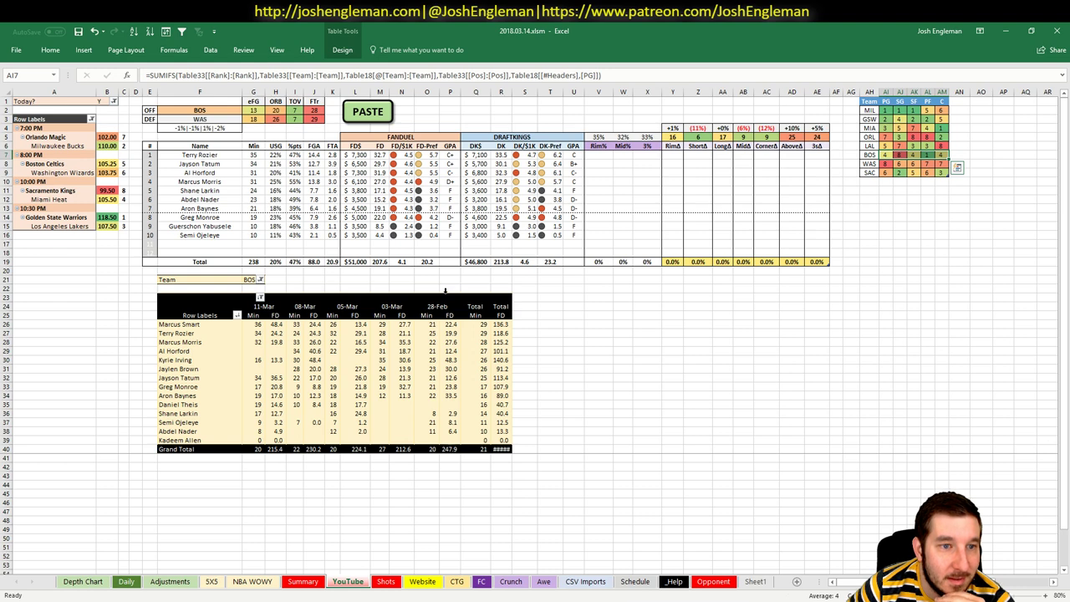
{"action": "key", "text": "Escape"}
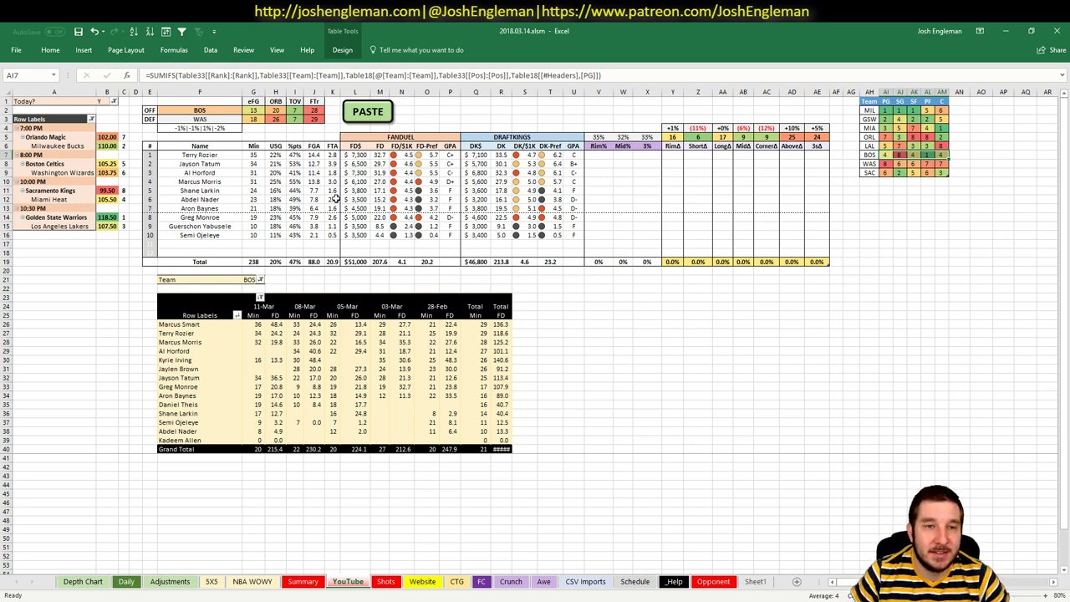
- Set the offensive team in cell F2 and the game log pivot's Team filter to WAS
{"action": "left_click", "coordinate": [212, 109]}
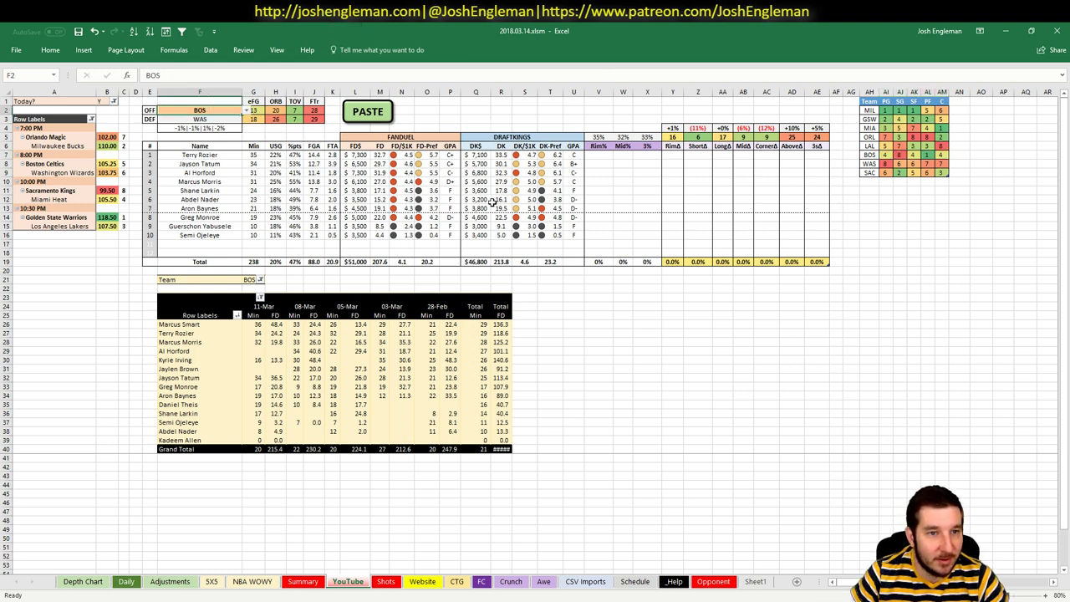
{"action": "type", "text": "WAS"}
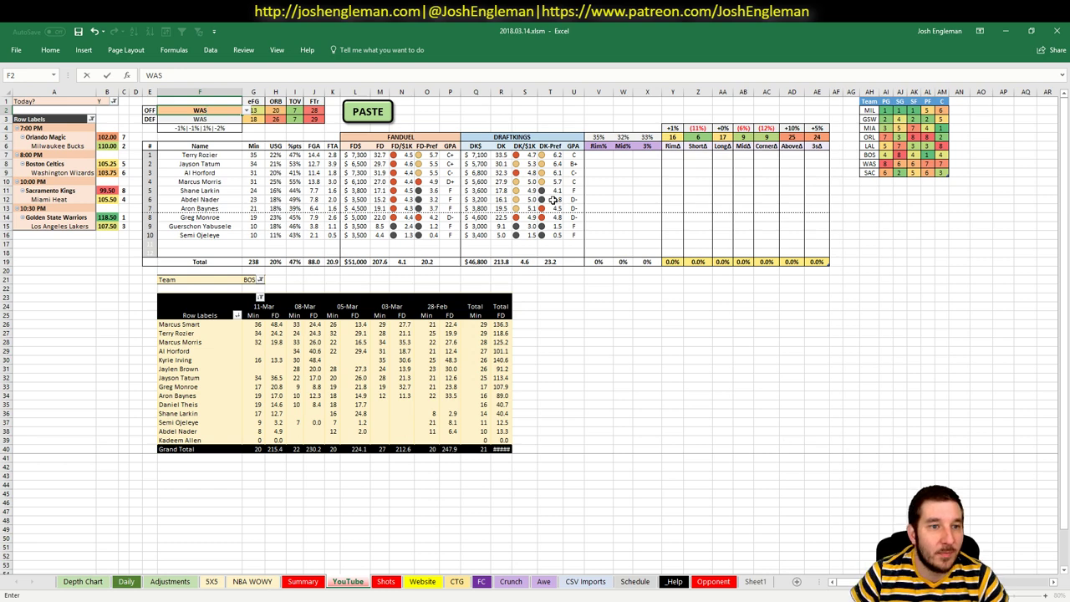
{"action": "key", "text": "Return"}
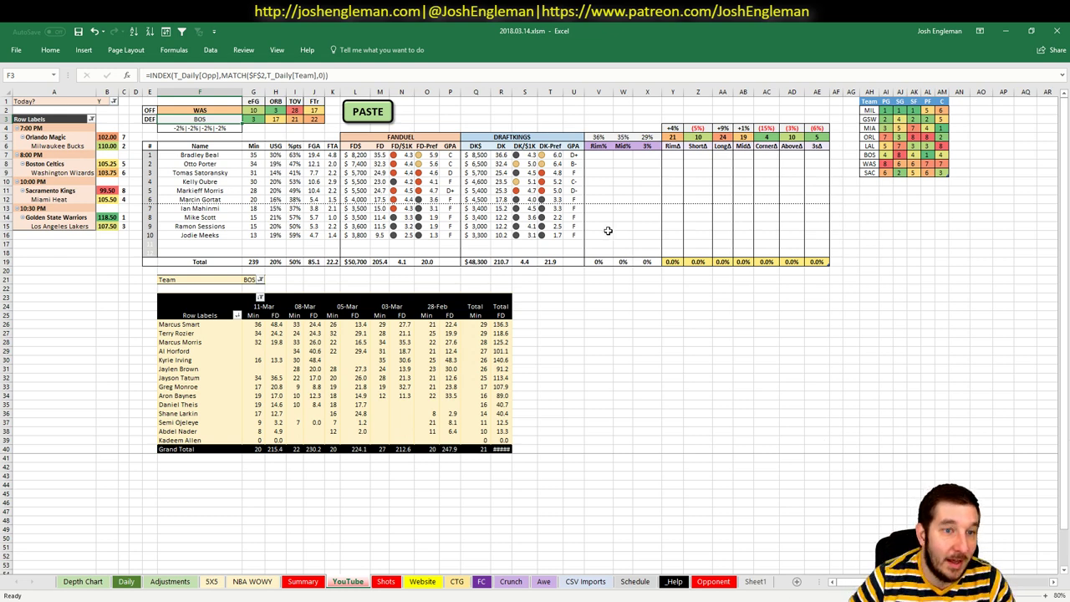
{"action": "left_click", "coordinate": [251, 280]}
{"action": "type", "text": "WAS"}
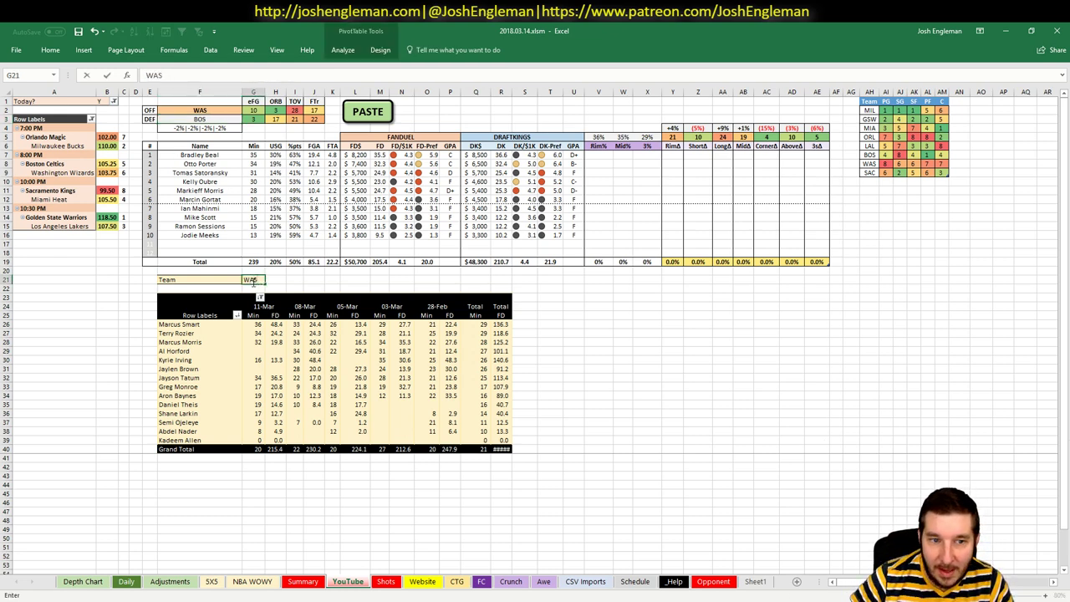
{"action": "key", "text": "Return"}
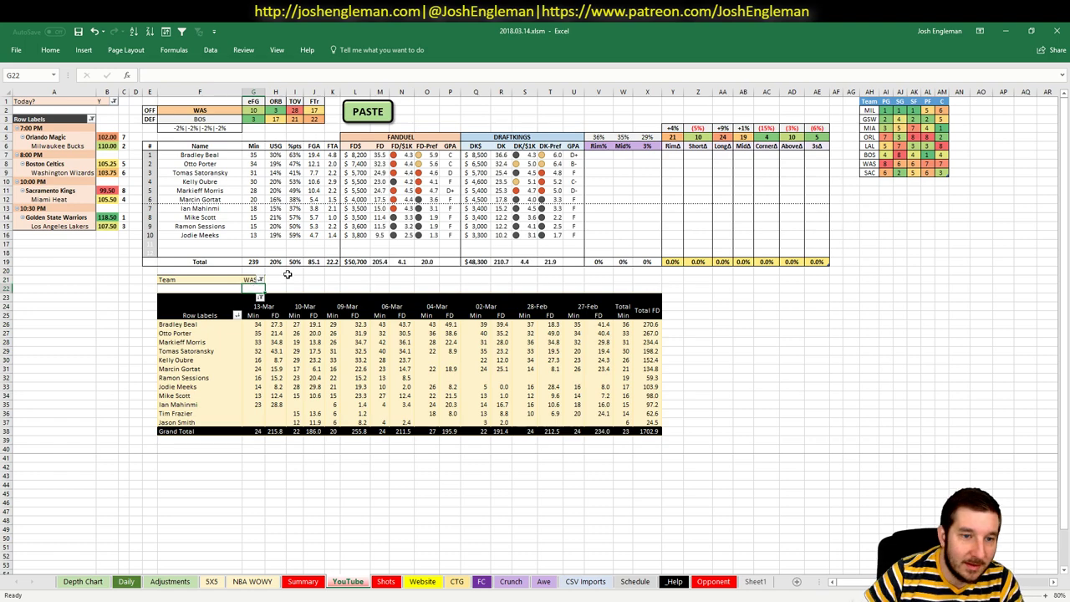
- Switch to Chrome, load Cleaning the Glass in place of the YouTube dashboard, and open the Boston Celtics page through its search
{"action": "key", "text": "alt+Tab"}
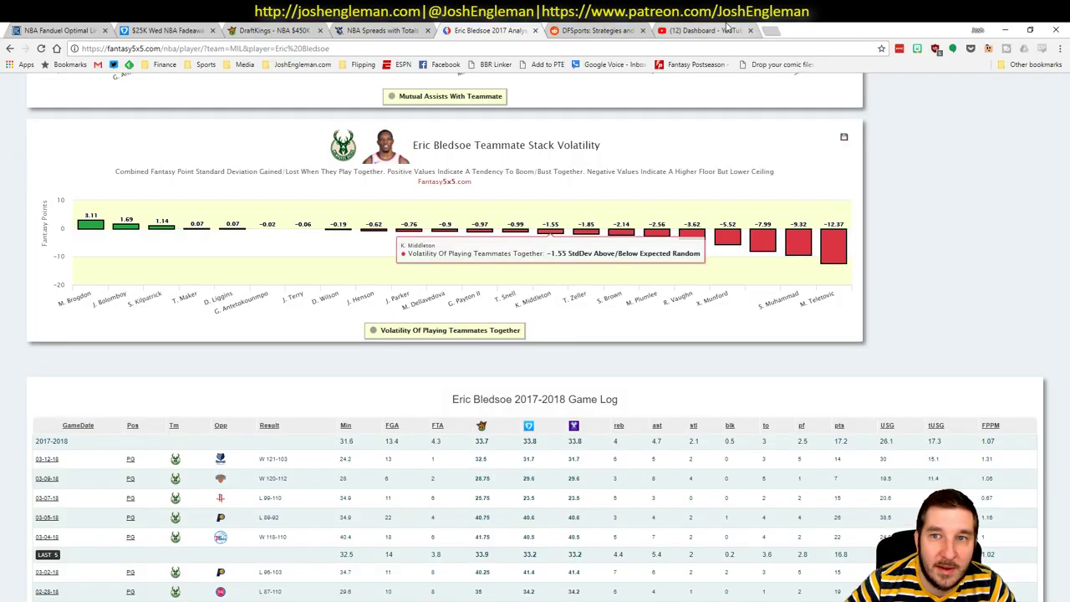
{"action": "left_click", "coordinate": [704, 30]}
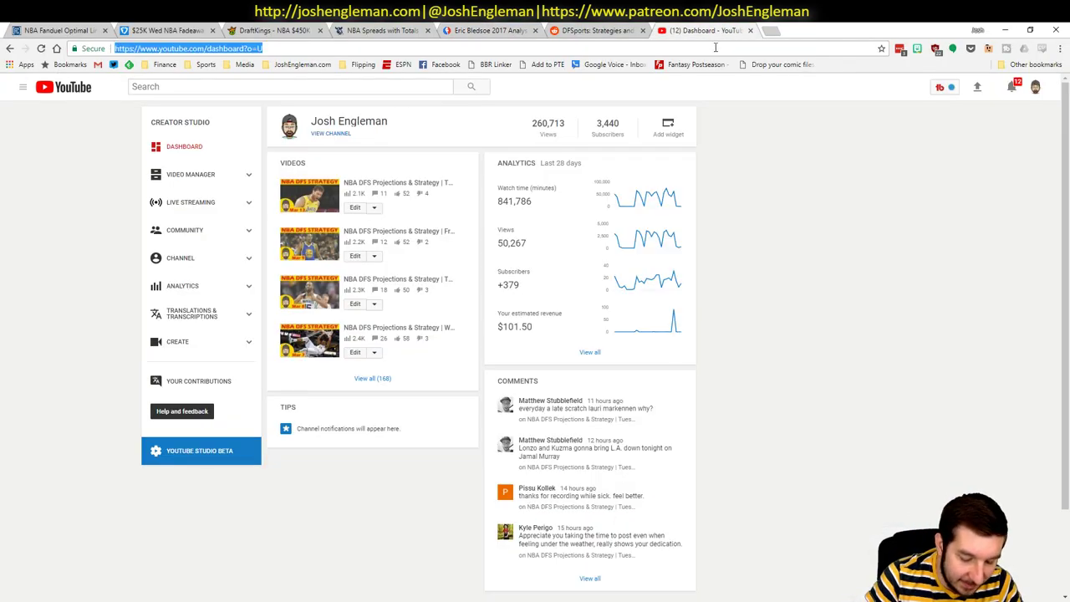
{"action": "type", "text": "clean"}
{"action": "key", "text": "Return"}
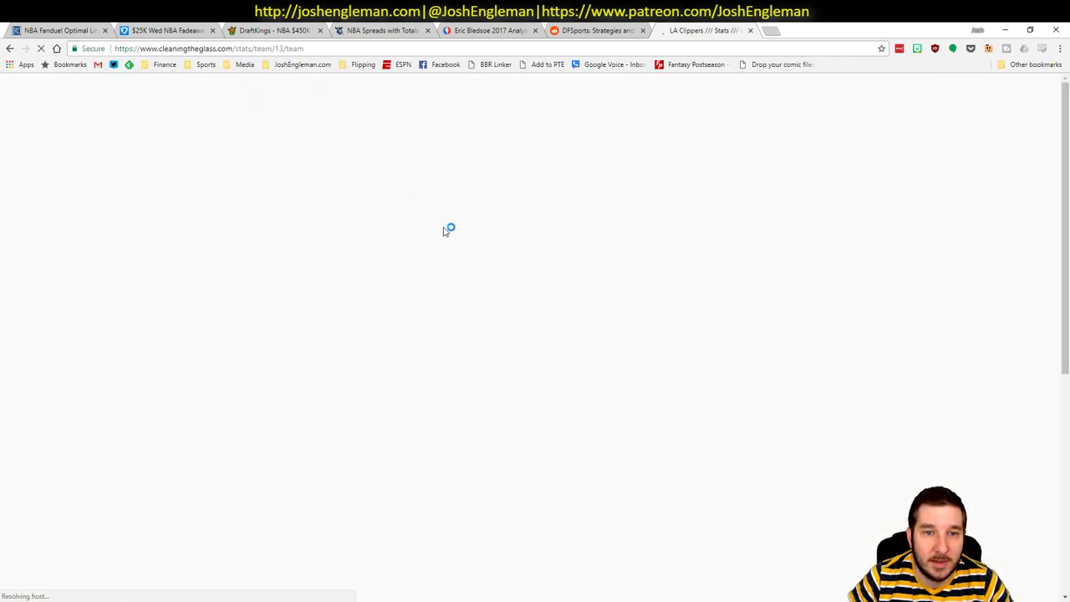
{"action": "left_click", "coordinate": [267, 117]}
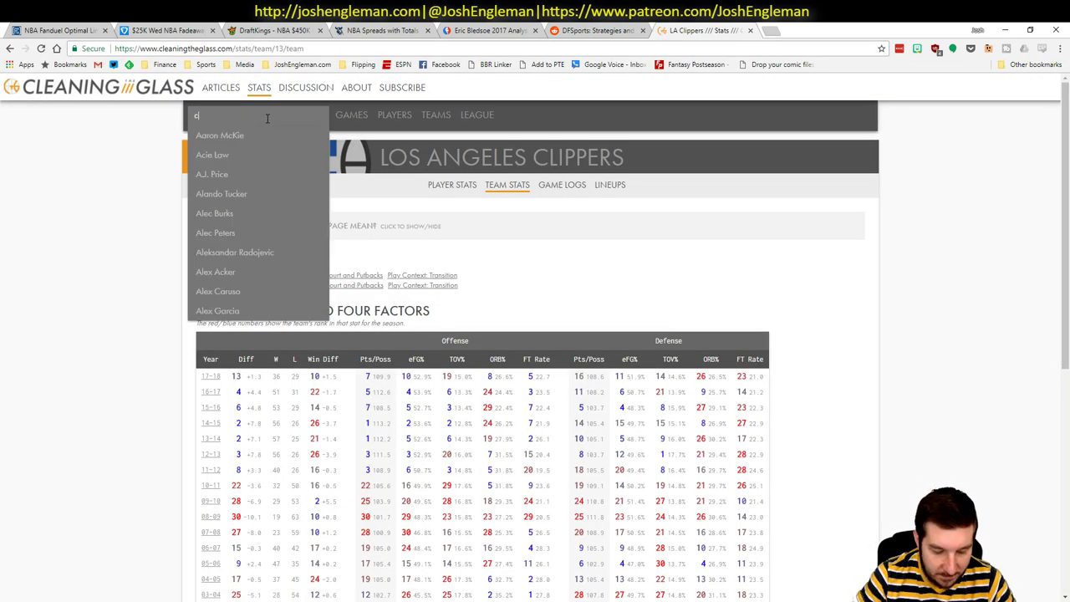
{"action": "type", "text": "celtics"}
{"action": "key", "text": "Down"}
{"action": "key", "text": "Return"}
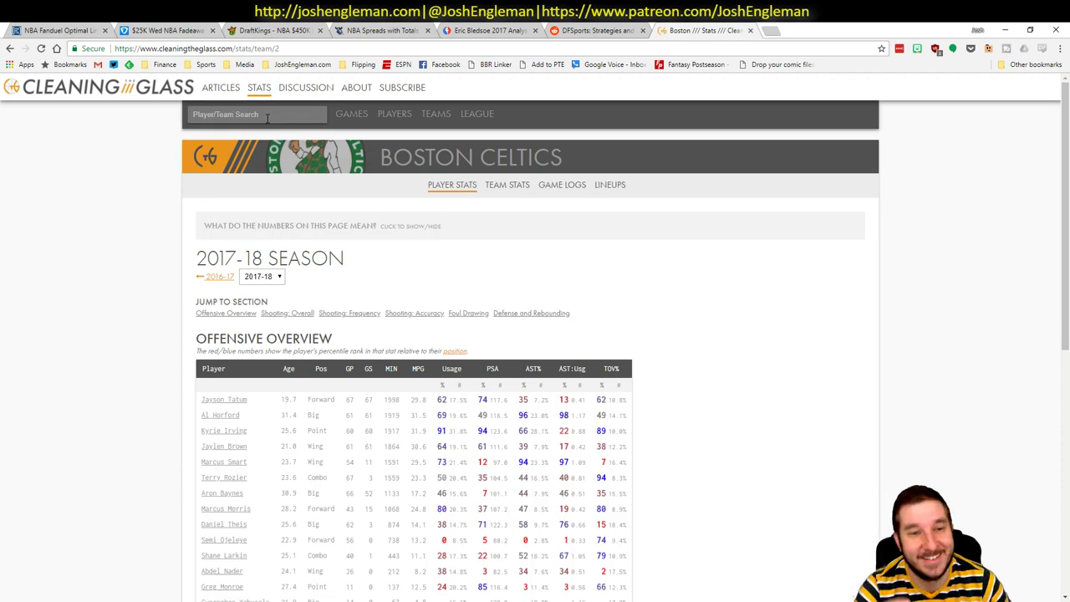
- Filter the Celtics' 2017-18 lineups to those with Kyrie Irving, Marcus Smart, Daniel Theis and Jaylen Brown off court
{"action": "left_click", "coordinate": [610, 186]}
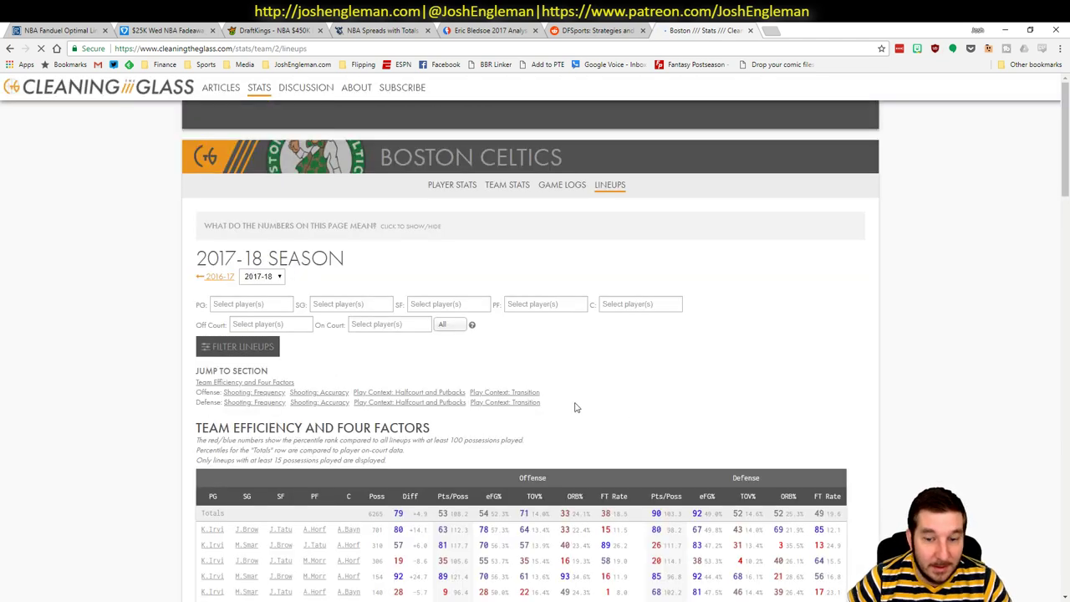
{"action": "left_click", "coordinate": [283, 326]}
{"action": "type", "text": "ky"}
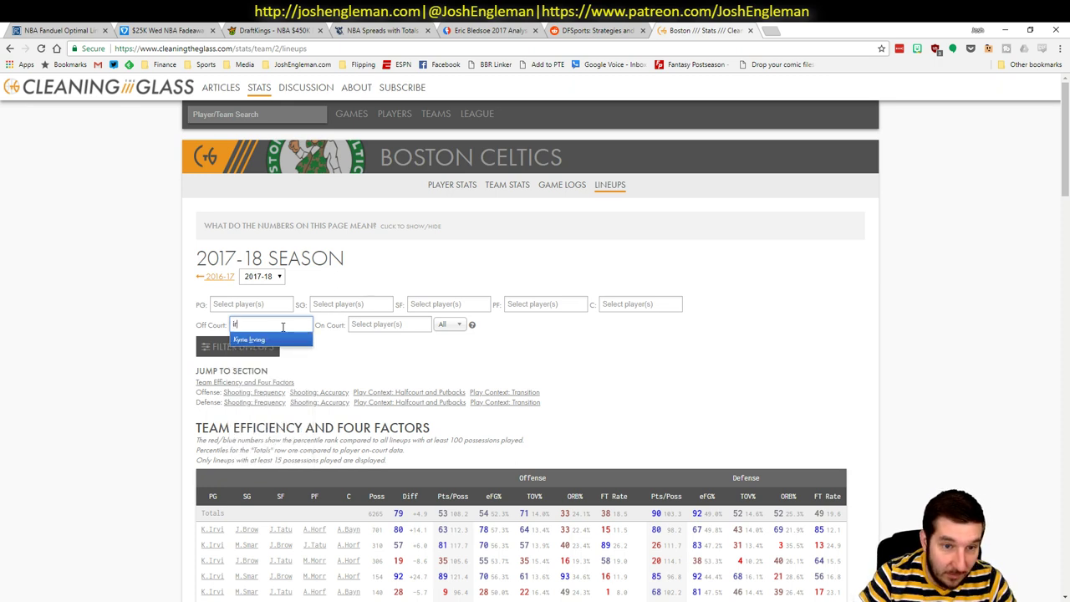
{"action": "key", "text": "Return"}
{"action": "type", "text": "sma"}
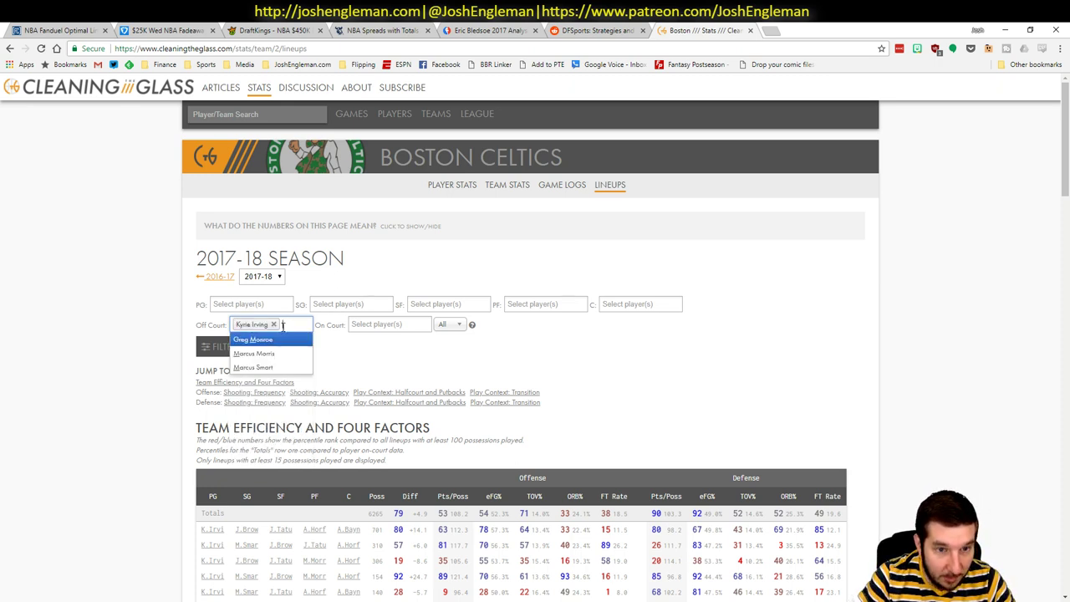
{"action": "key", "text": "Return"}
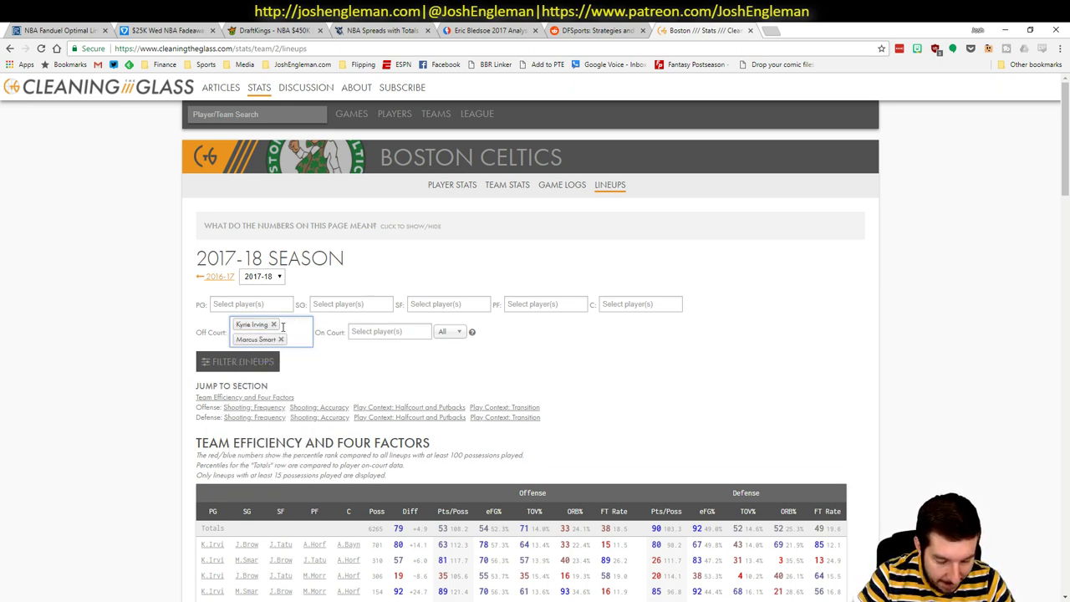
{"action": "type", "text": "the"}
{"action": "key", "text": "Return"}
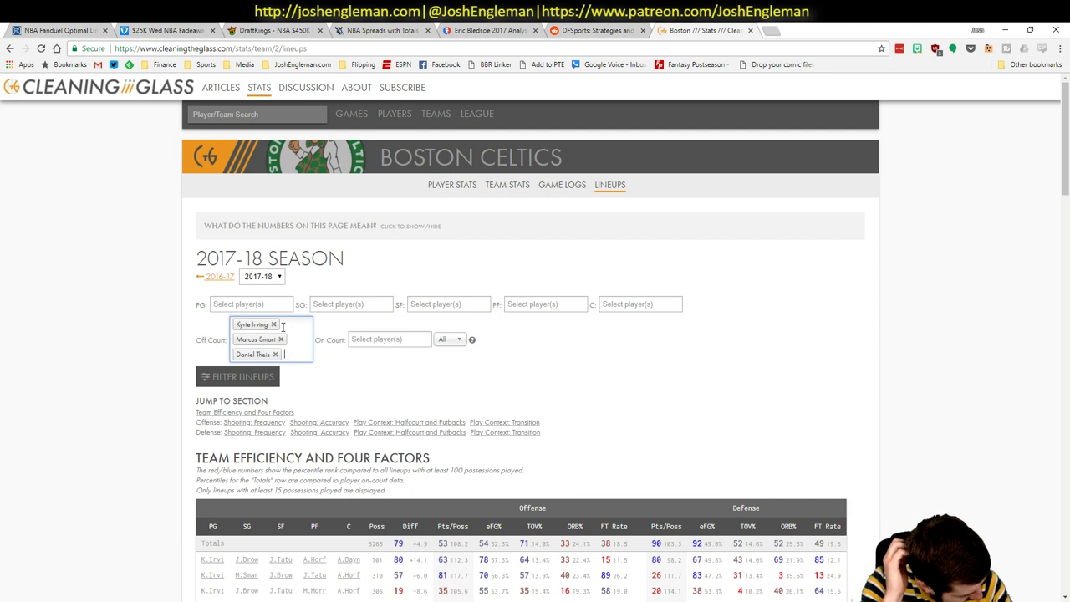
{"action": "type", "text": "jay"}
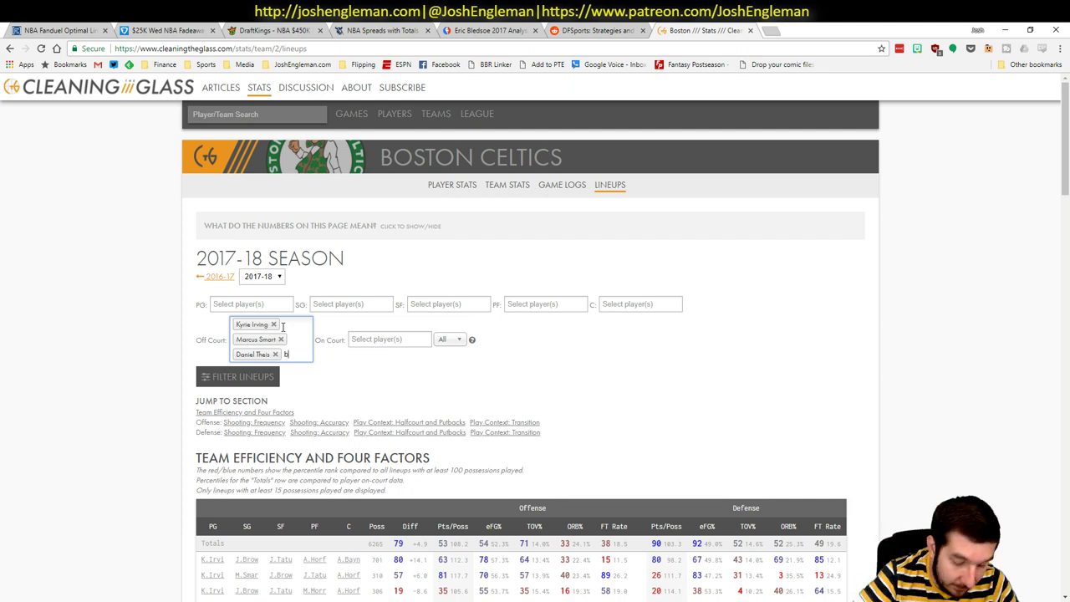
{"action": "key", "text": "Return"}
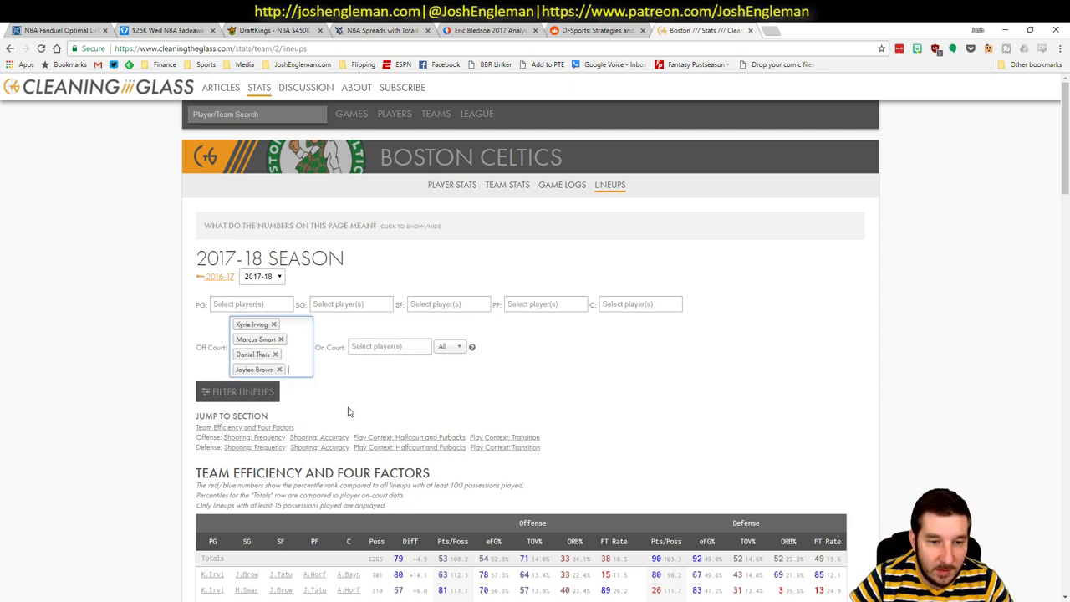
{"action": "scroll", "coordinate": [436, 382], "scroll_direction": "down", "scroll_amount": 1}
{"action": "left_click", "coordinate": [231, 338]}
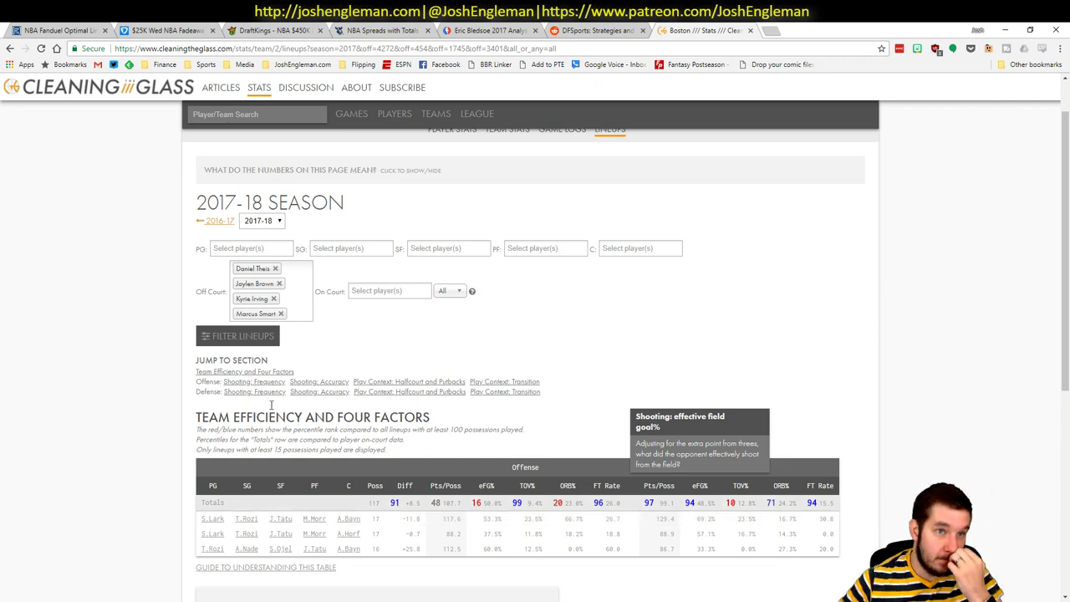
- Switch back to Excel, set Bradley Beal's BOOST to 3% on the Adjustments sheet, and return to the YouTube sheet
{"action": "key", "text": "alt+Tab"}
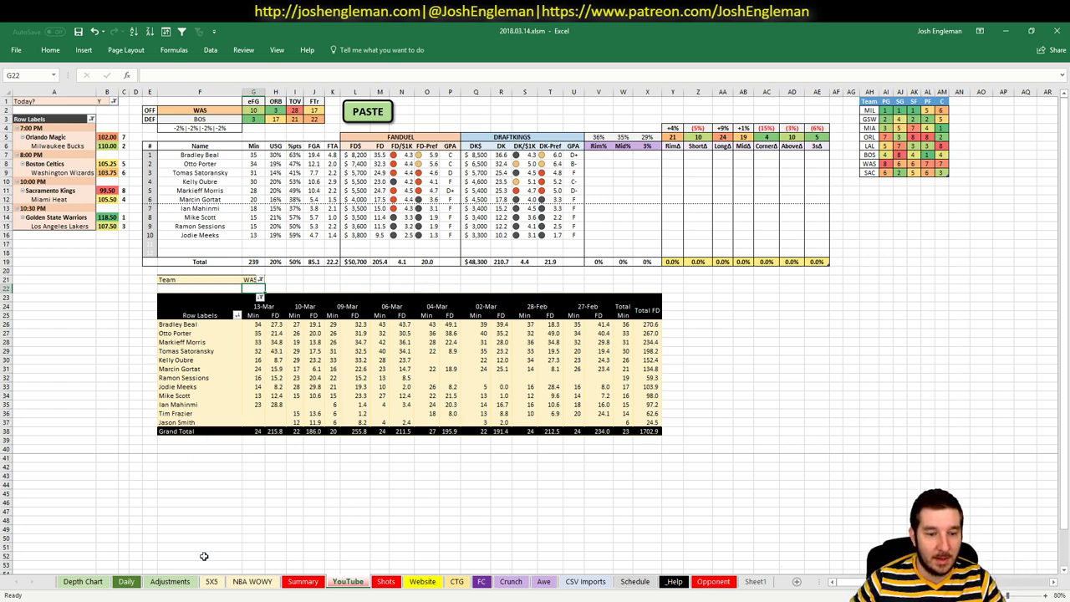
{"action": "left_click", "coordinate": [182, 582]}
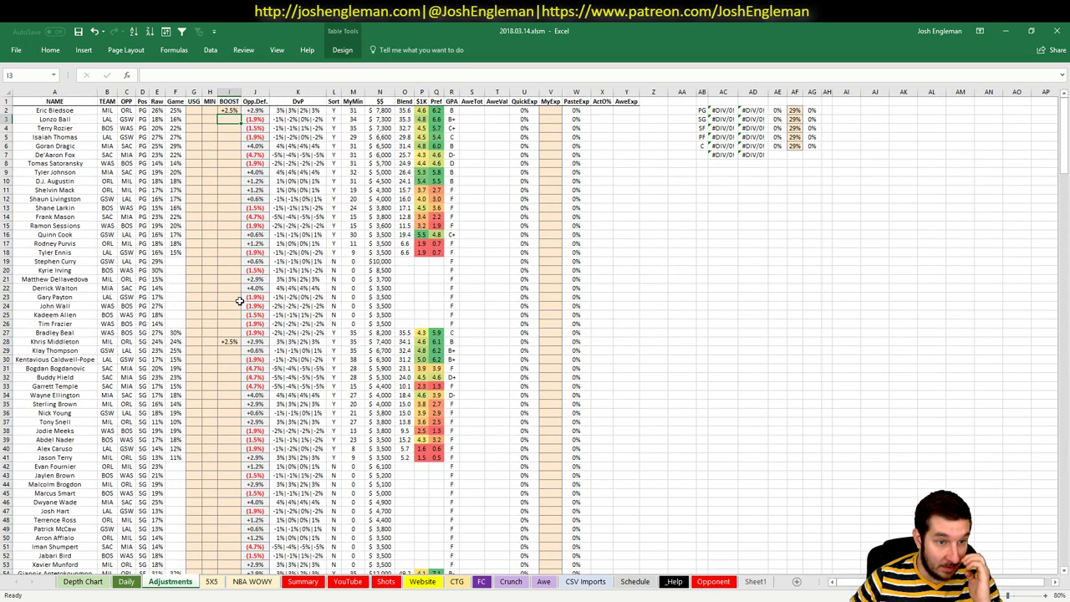
{"action": "left_click", "coordinate": [231, 332]}
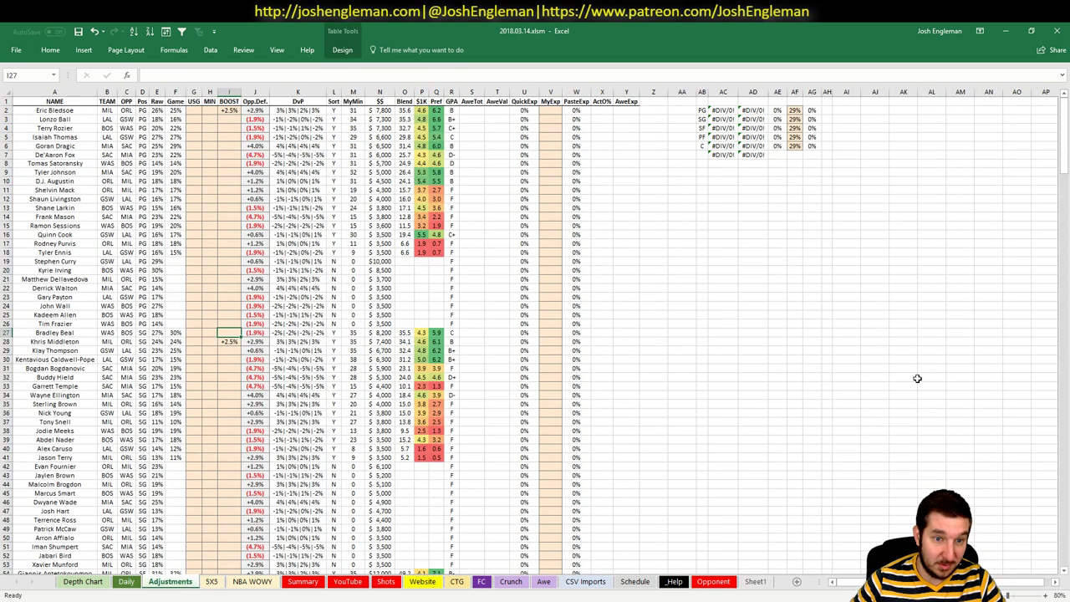
{"action": "type", "text": "3%"}
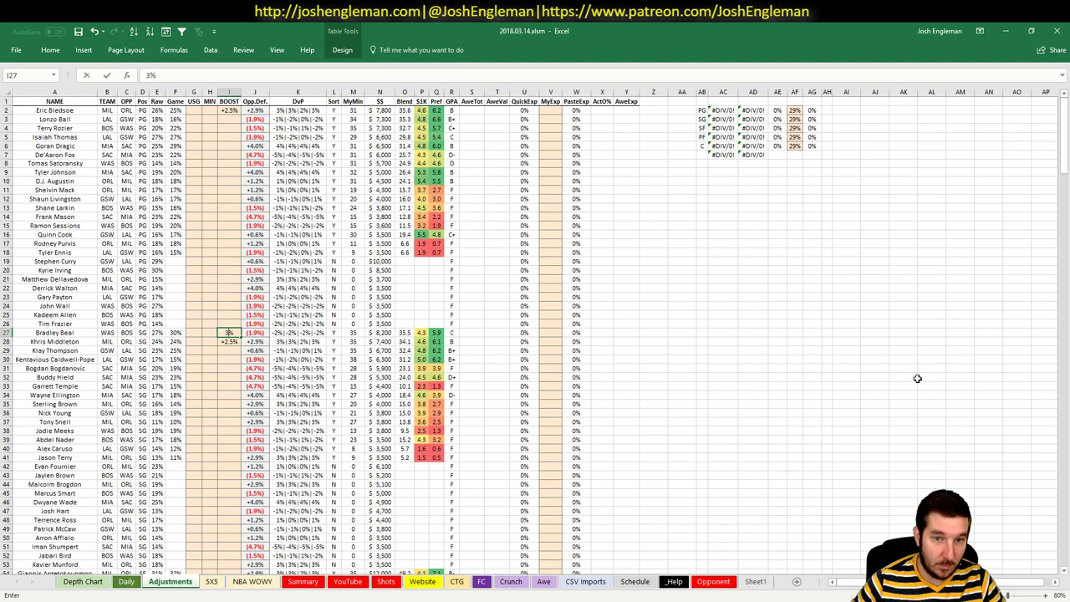
{"action": "key", "text": "Return"}
{"action": "left_click", "coordinate": [349, 583]}
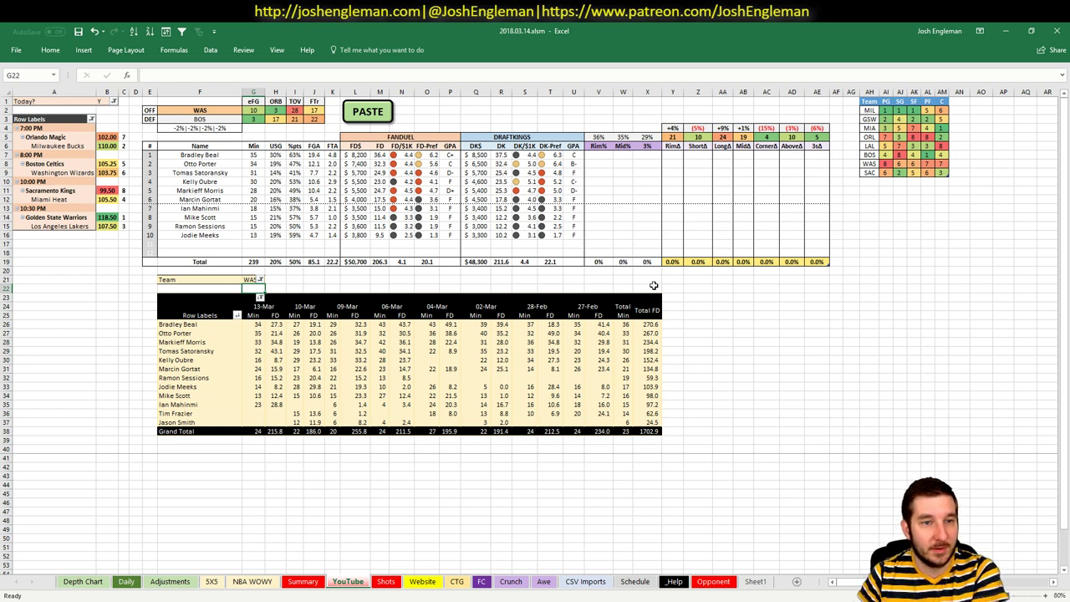
- Set the offensive team in cell F2 and the game log pivot's Team filter to SAC
{"action": "left_click", "coordinate": [194, 111]}
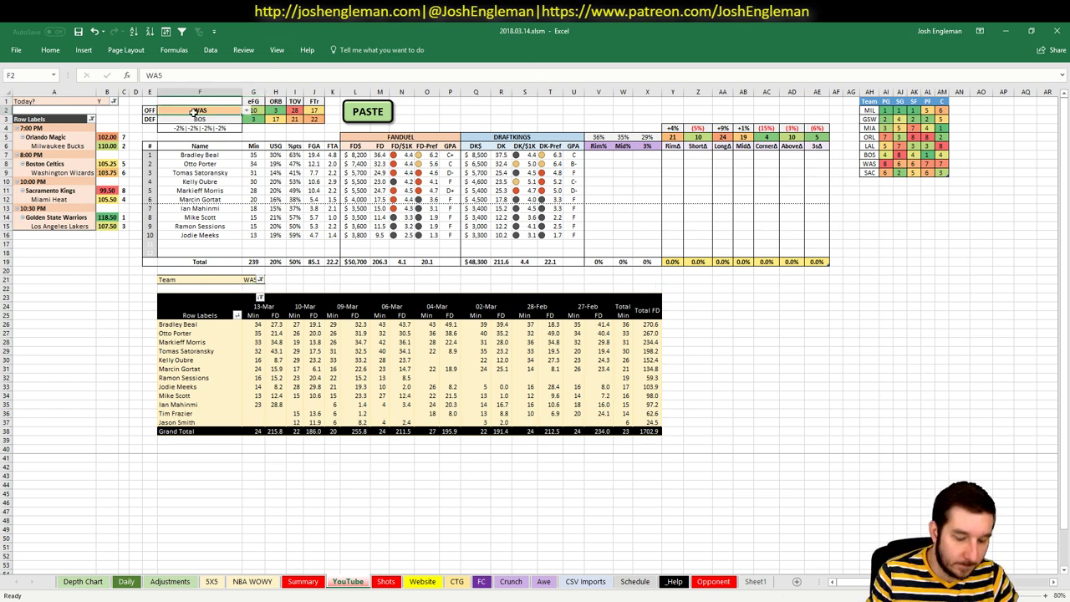
{"action": "type", "text": "SAC"}
{"action": "key", "text": "Return"}
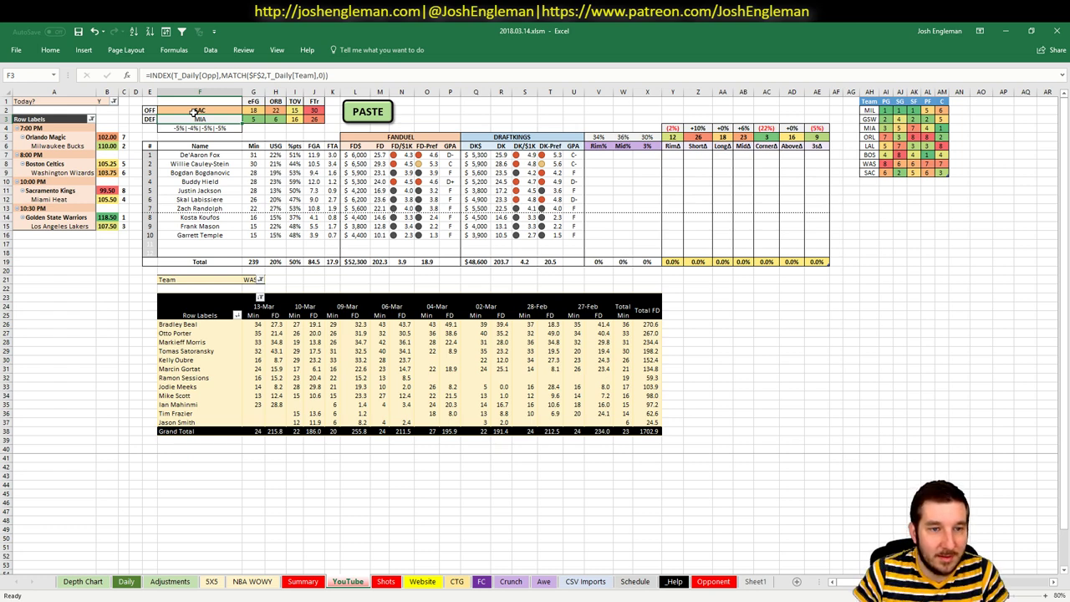
{"action": "left_click", "coordinate": [250, 279]}
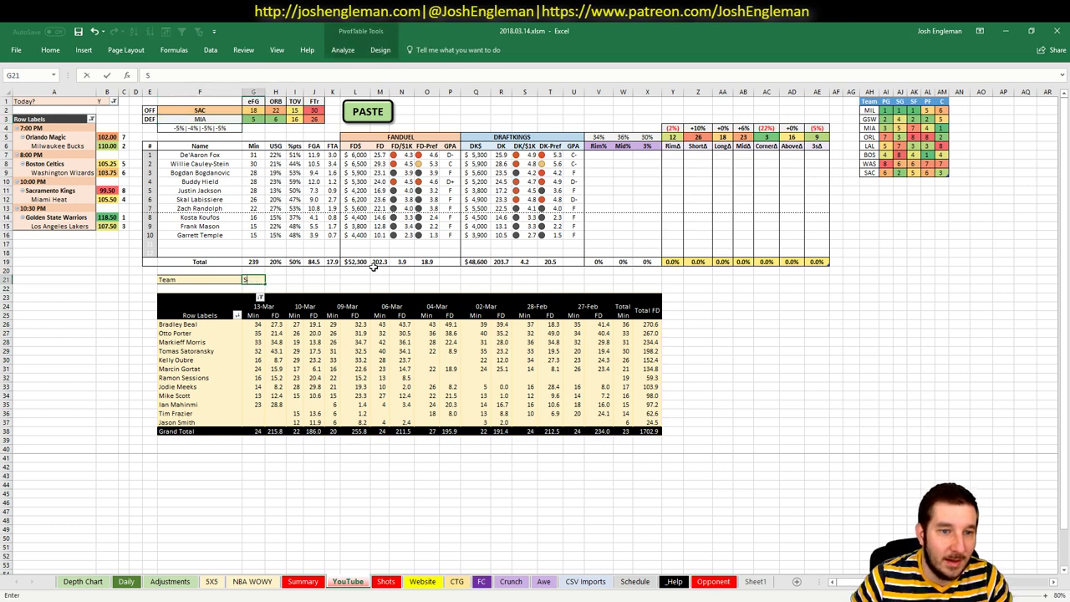
{"action": "type", "text": "SAC"}
{"action": "key", "text": "Return"}
{"action": "key", "text": "Return"}
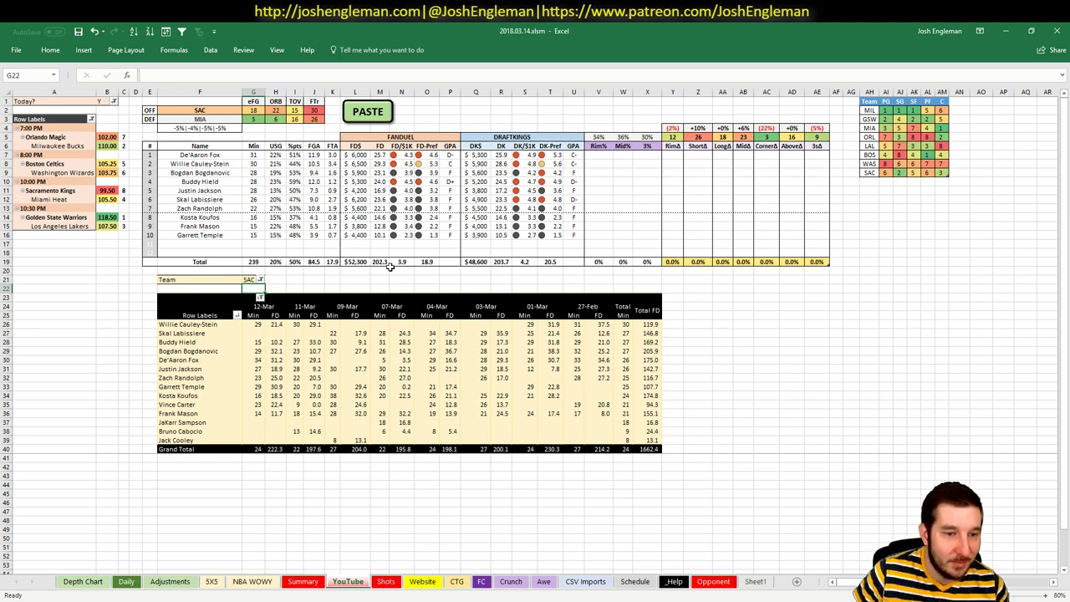
- Compare Buddy Hield's and Bogdan Bogdanovic's minutes and FanDuel points across the early-to-mid March games in the game log
{"action": "left_click_drag", "start_coordinate": [292, 342], "coordinate": [315, 351]}
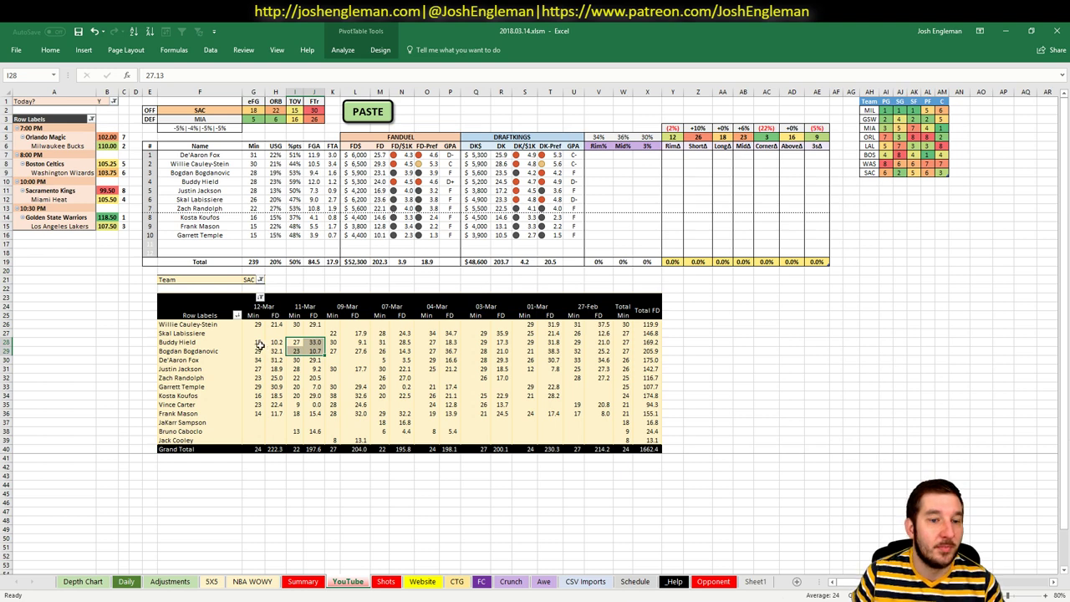
{"action": "left_click_drag", "start_coordinate": [260, 345], "coordinate": [280, 351]}
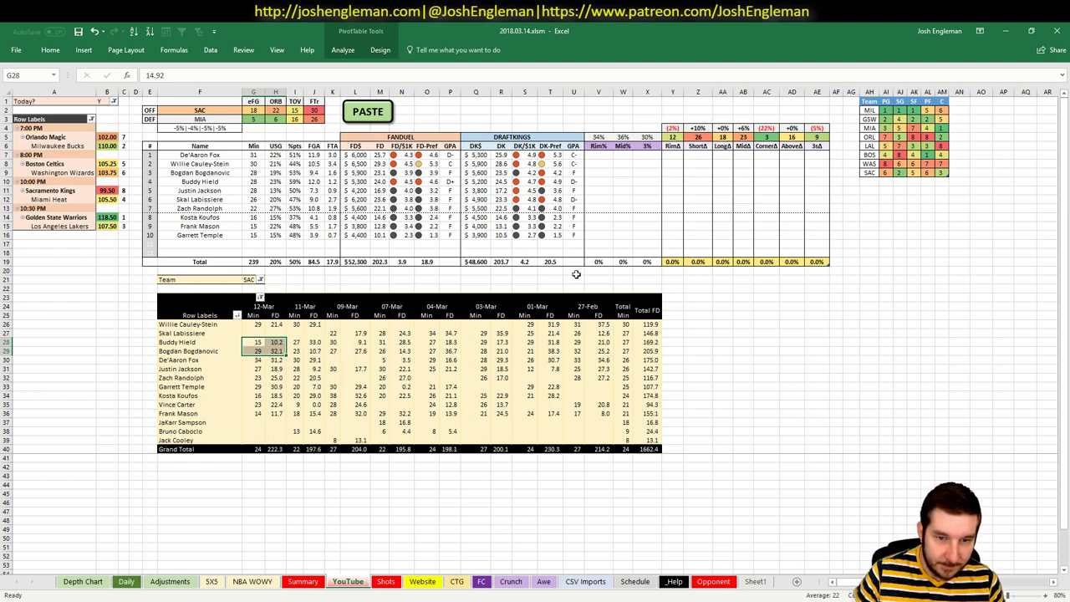
{"action": "left_click", "coordinate": [449, 342]}
{"action": "left_click", "coordinate": [402, 342]}
{"action": "left_click", "coordinate": [404, 351]}
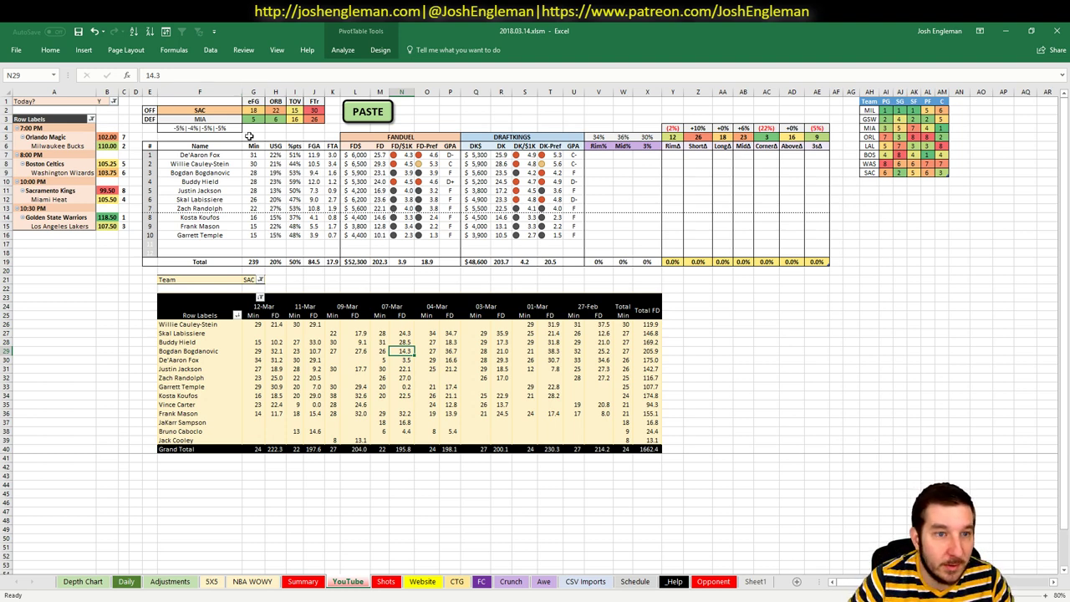
- Set the offensive team in cell F2 and the game log pivot's Team filter to MIA
{"action": "left_click", "coordinate": [206, 111]}
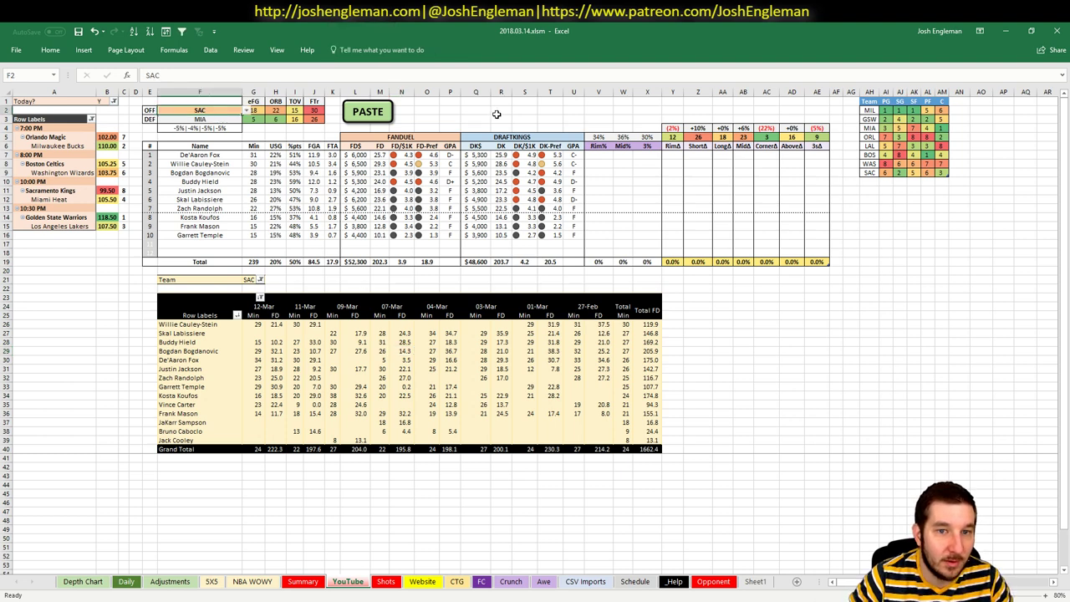
{"action": "type", "text": "MIA"}
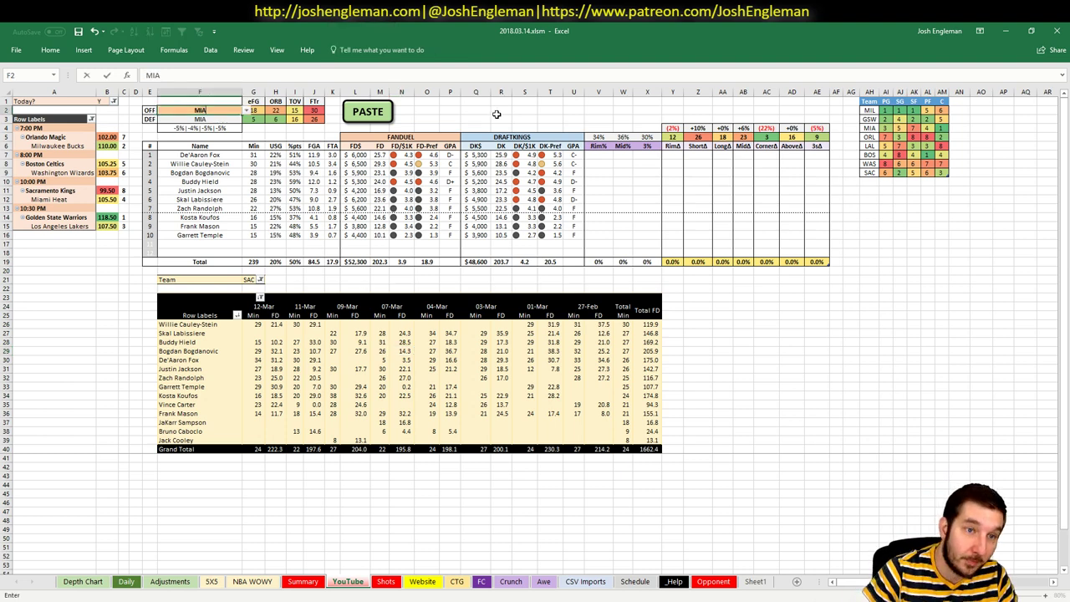
{"action": "key", "text": "Return"}
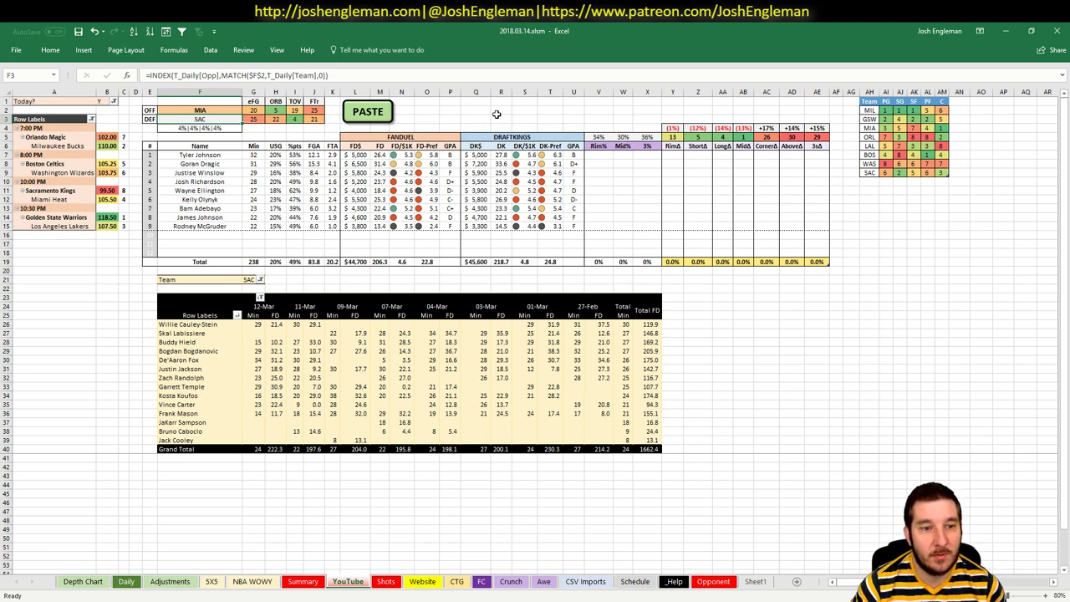
{"action": "left_click", "coordinate": [253, 281]}
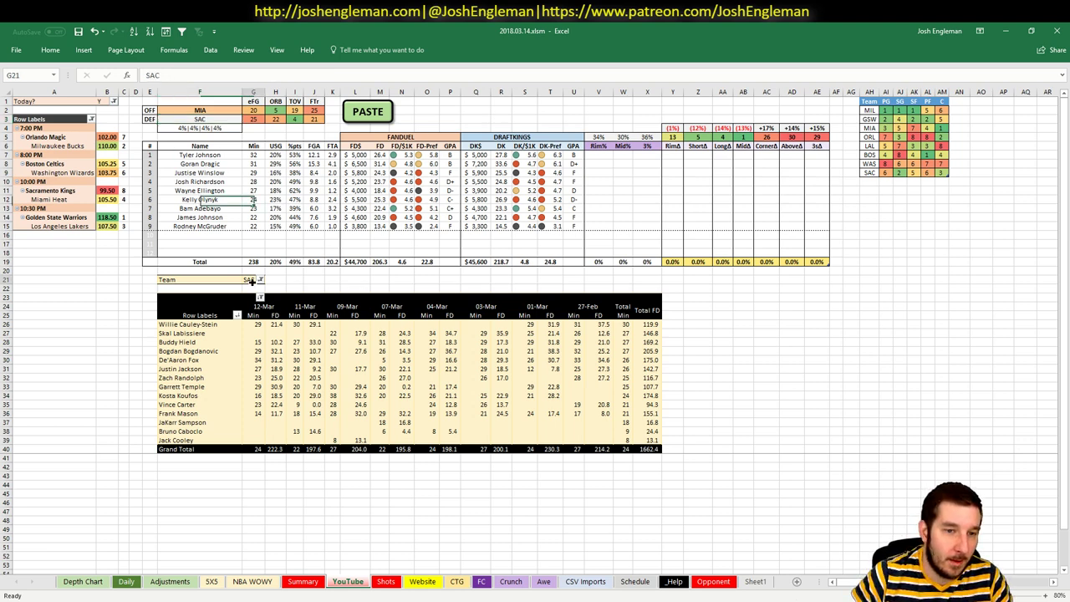
{"action": "type", "text": "l"}
{"action": "type", "text": "MIA"}
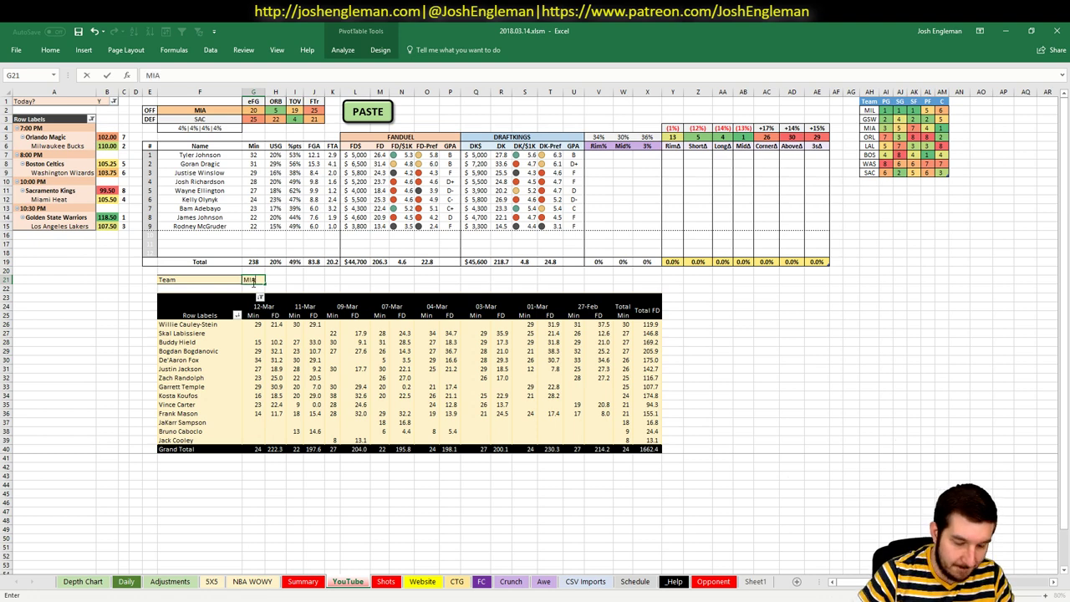
{"action": "key", "text": "Return"}
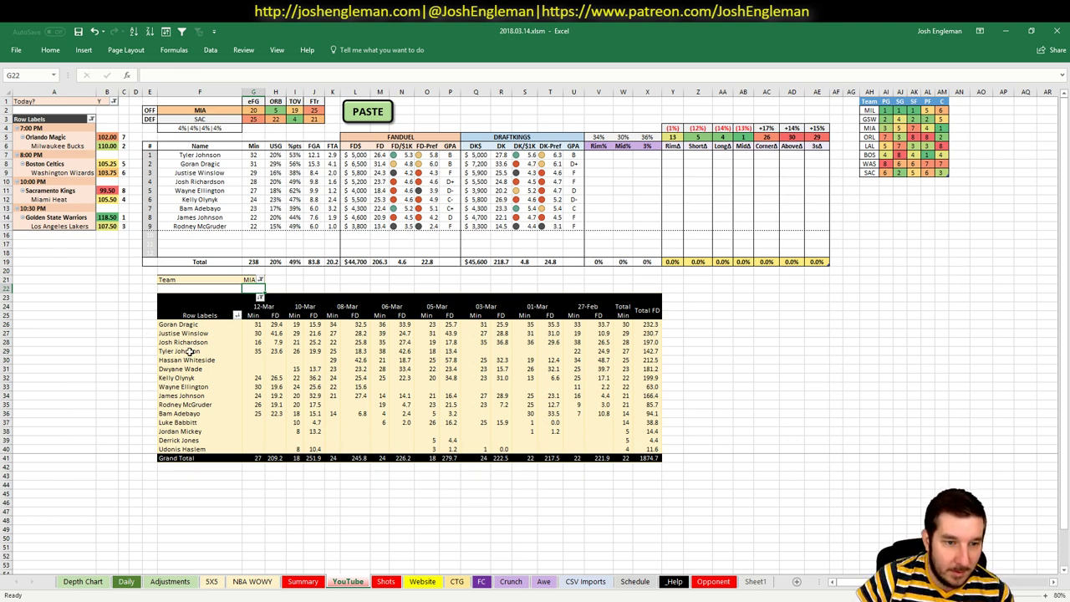
- Examine Tyler Johnson's game log row, Goran Dragic's FanDuel and DraftKings salaries, and Justise Winslow's FanDuel salary
{"action": "left_click_drag", "start_coordinate": [193, 351], "coordinate": [620, 352]}
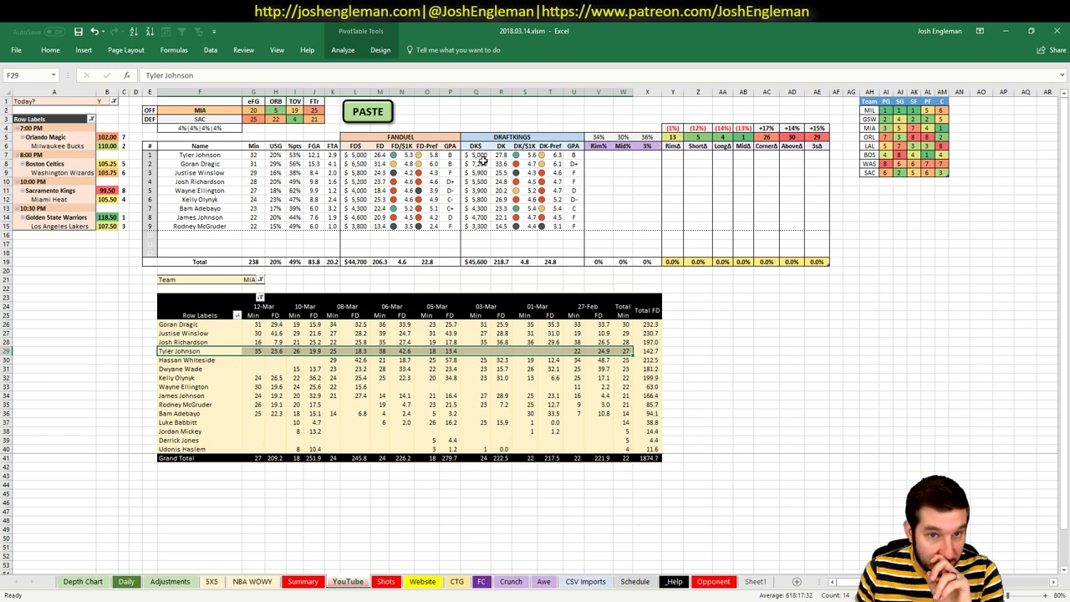
{"action": "left_click", "coordinate": [355, 164]}
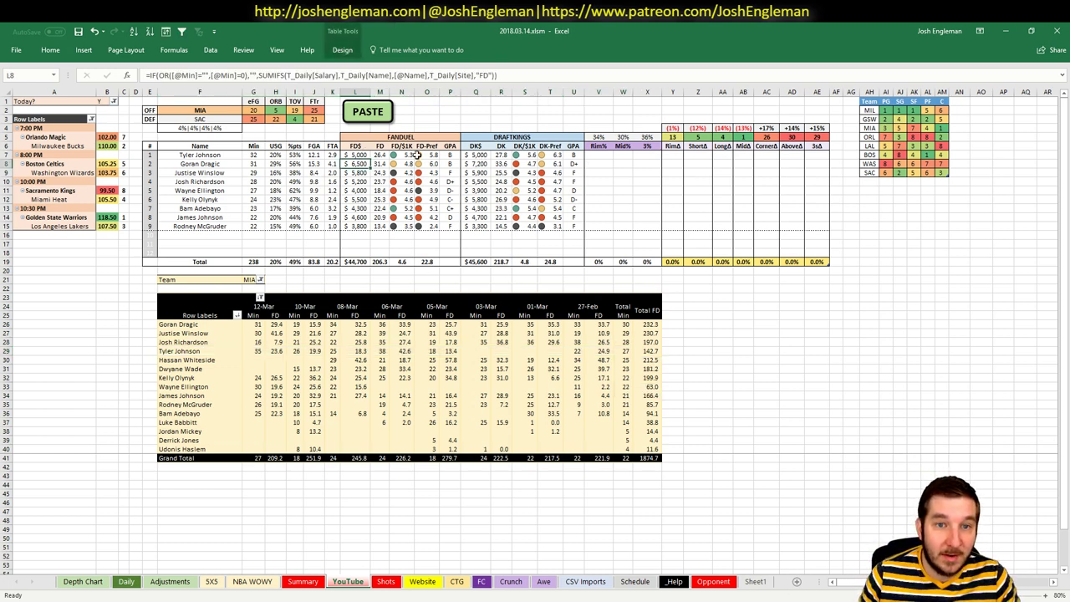
{"action": "left_click", "coordinate": [478, 164]}
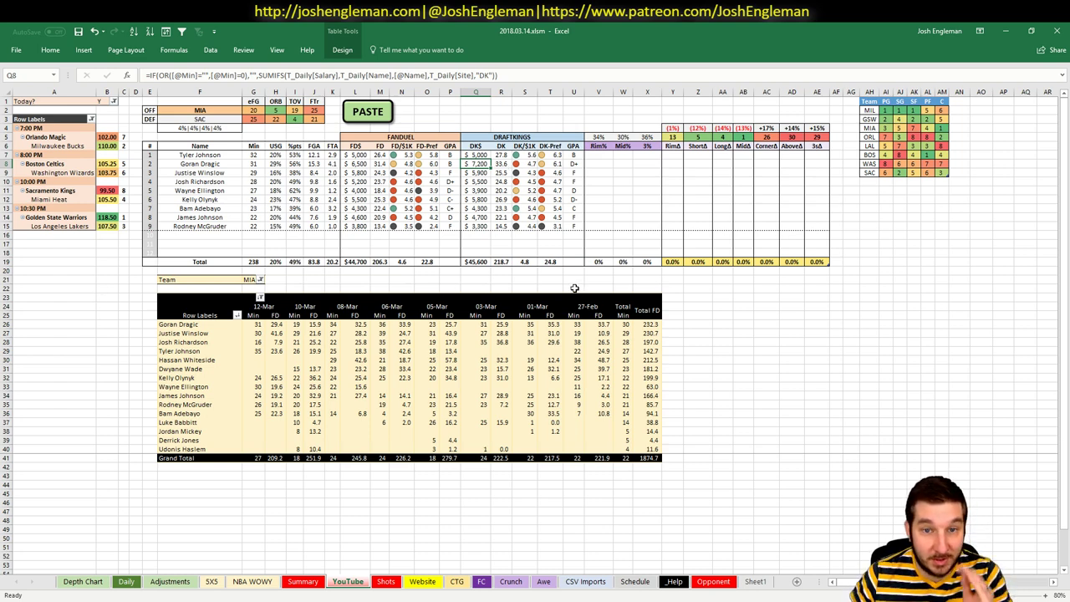
{"action": "left_click", "coordinate": [370, 164]}
{"action": "left_click", "coordinate": [361, 164]}
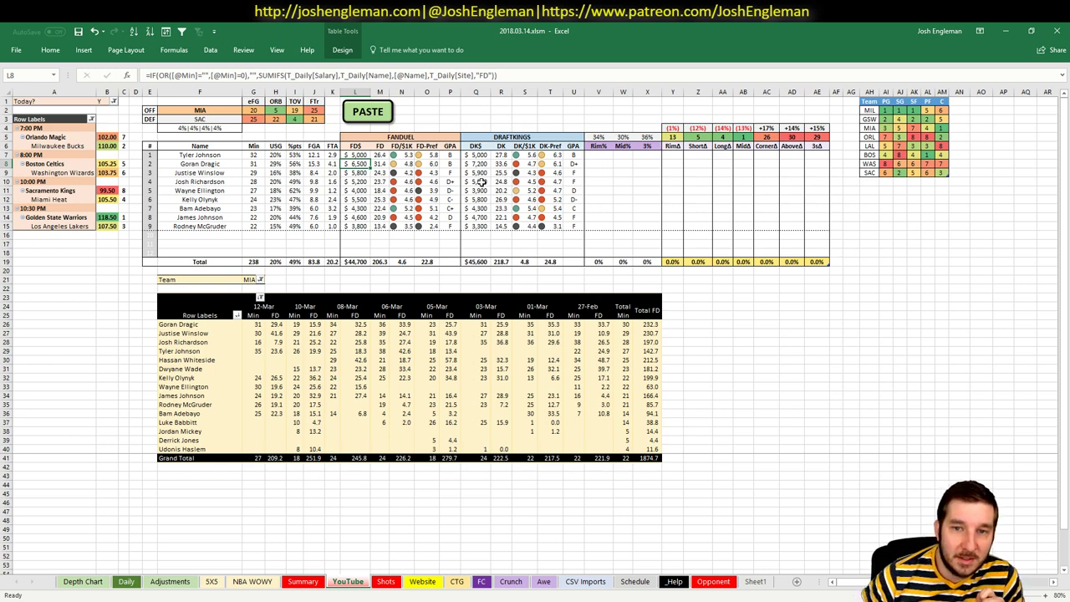
{"action": "left_click", "coordinate": [349, 173]}
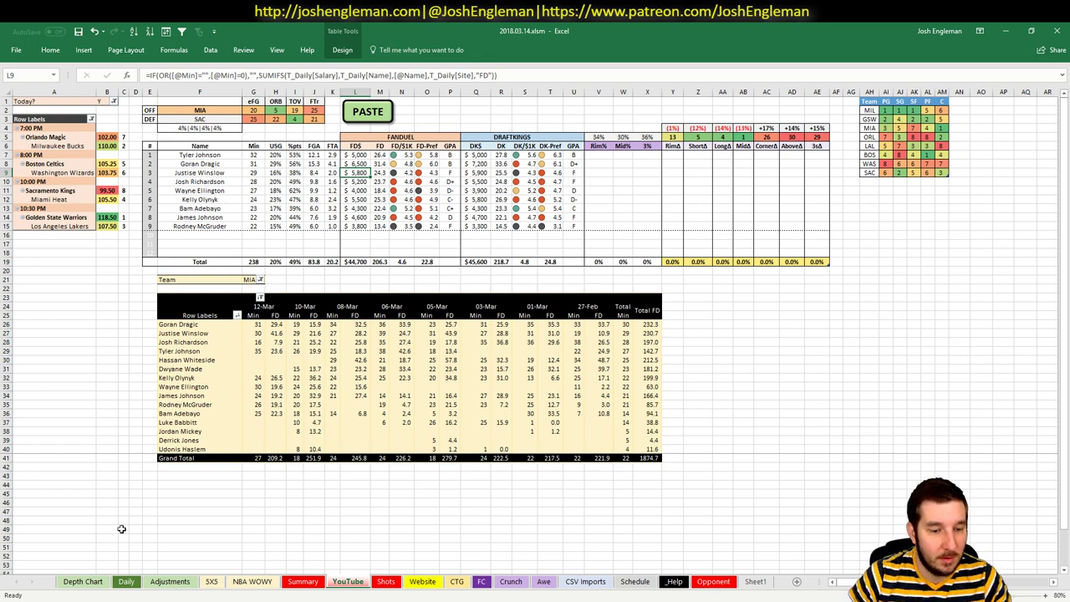
- Set Wayne Ellington's BOOST to 3% on the Adjustments sheet and return to the YouTube sheet
{"action": "left_click", "coordinate": [170, 580]}
{"action": "scroll", "coordinate": [230, 353], "scroll_direction": "down", "scroll_amount": 5}
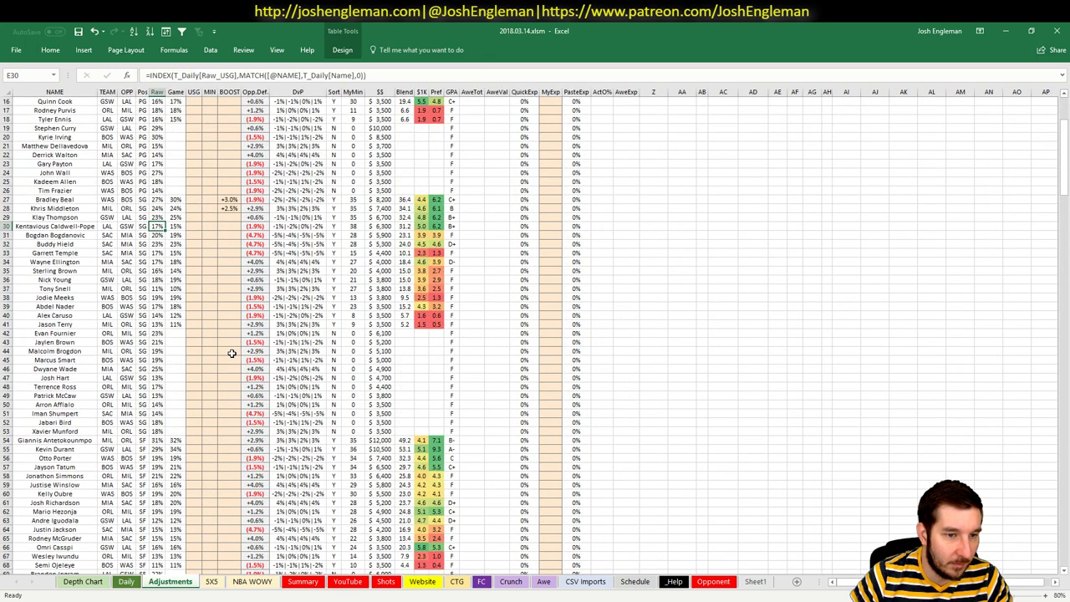
{"action": "left_click", "coordinate": [230, 261]}
{"action": "type", "text": "3%"}
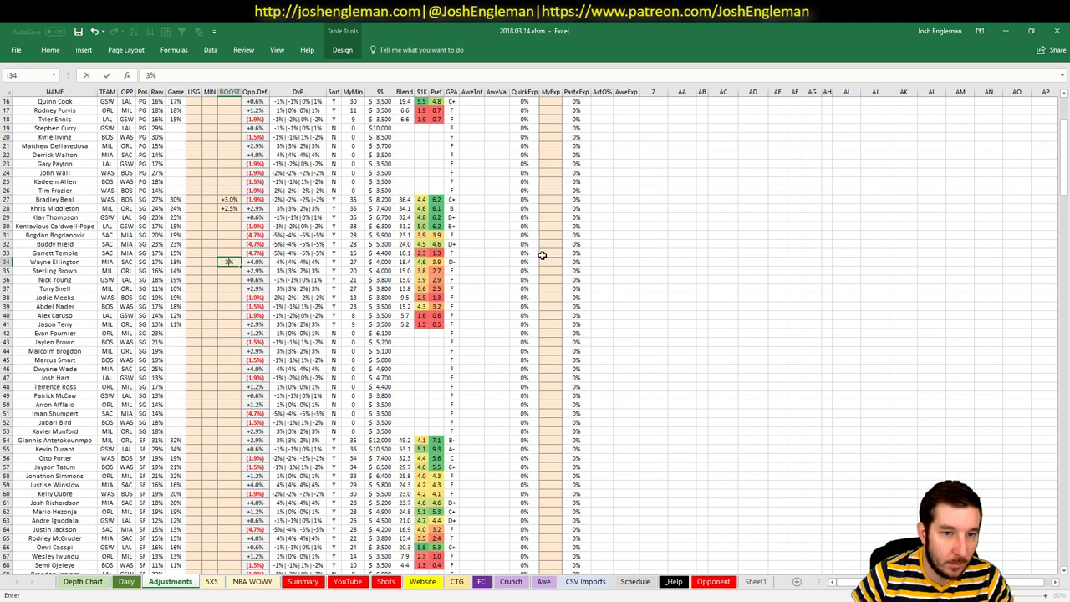
{"action": "key", "text": "Return"}
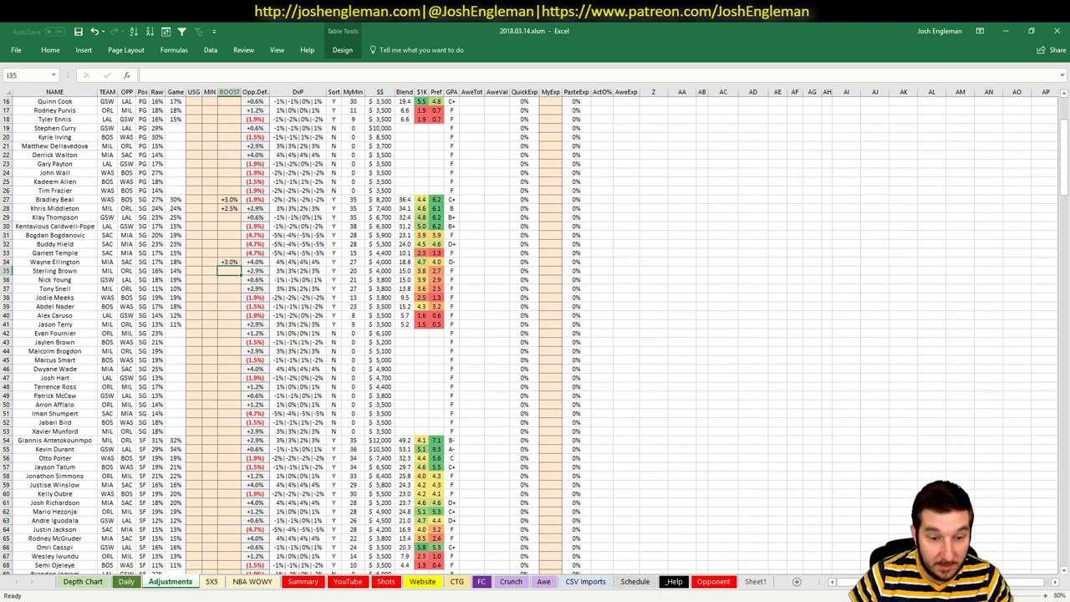
{"action": "left_click", "coordinate": [348, 580]}
{"action": "left_click", "coordinate": [806, 376]}
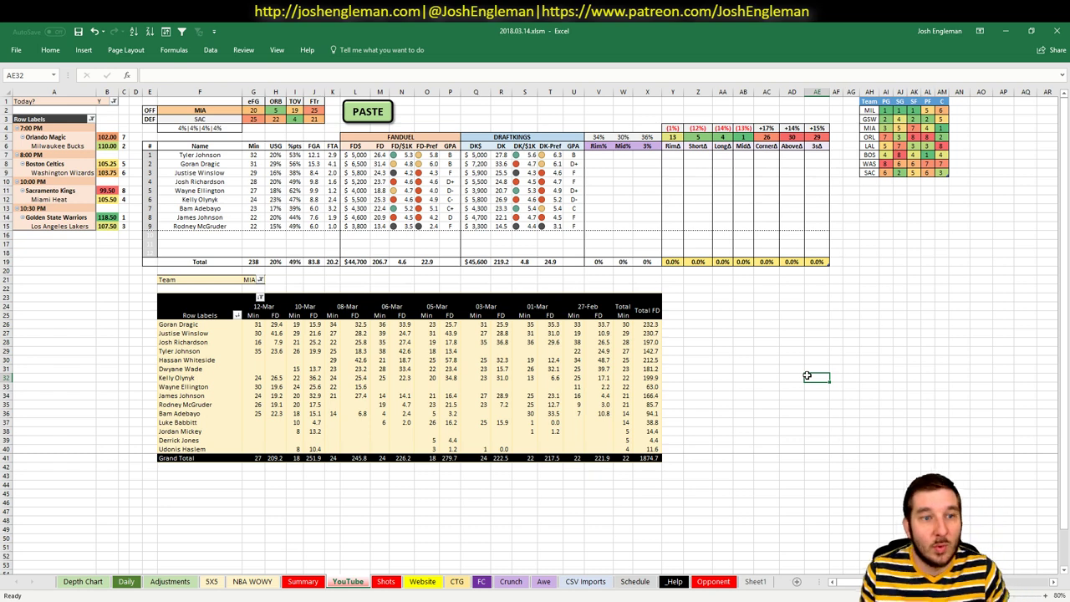
- Check Josh Richardson's FanDuel salary, and set the offensive team in cell F2 and the game log pivot's Team filter to GSW
{"action": "left_click", "coordinate": [226, 110]}
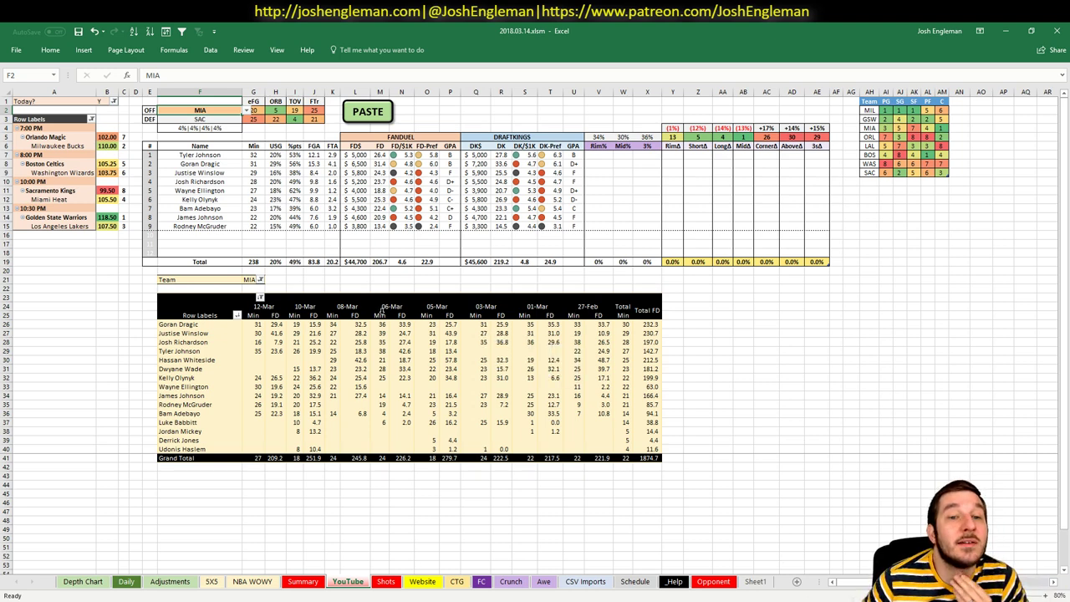
{"action": "left_click", "coordinate": [360, 183]}
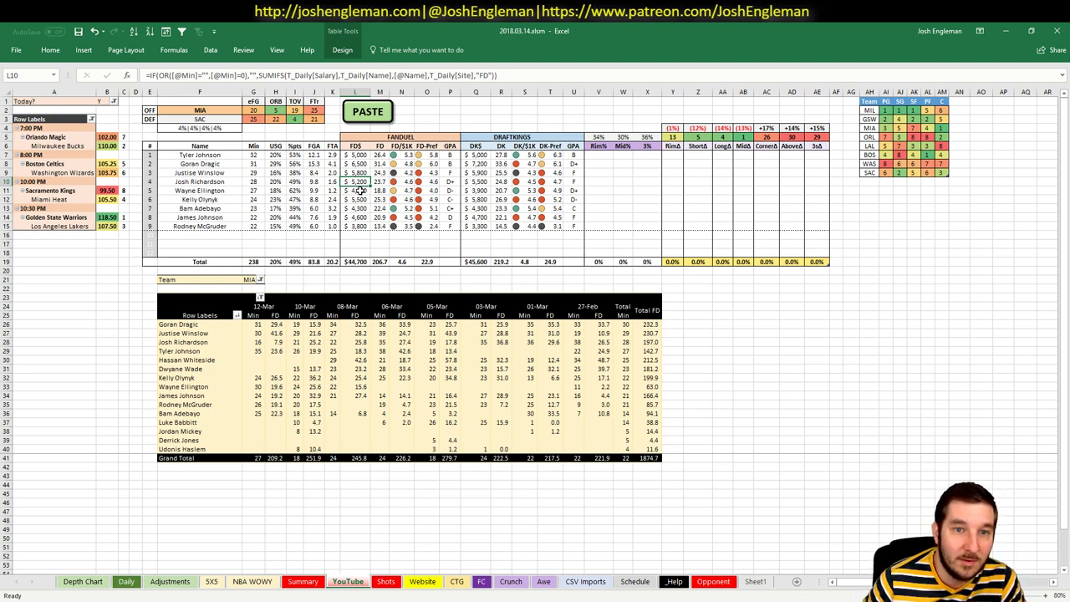
{"action": "left_click", "coordinate": [195, 110]}
{"action": "type", "text": "GSW"}
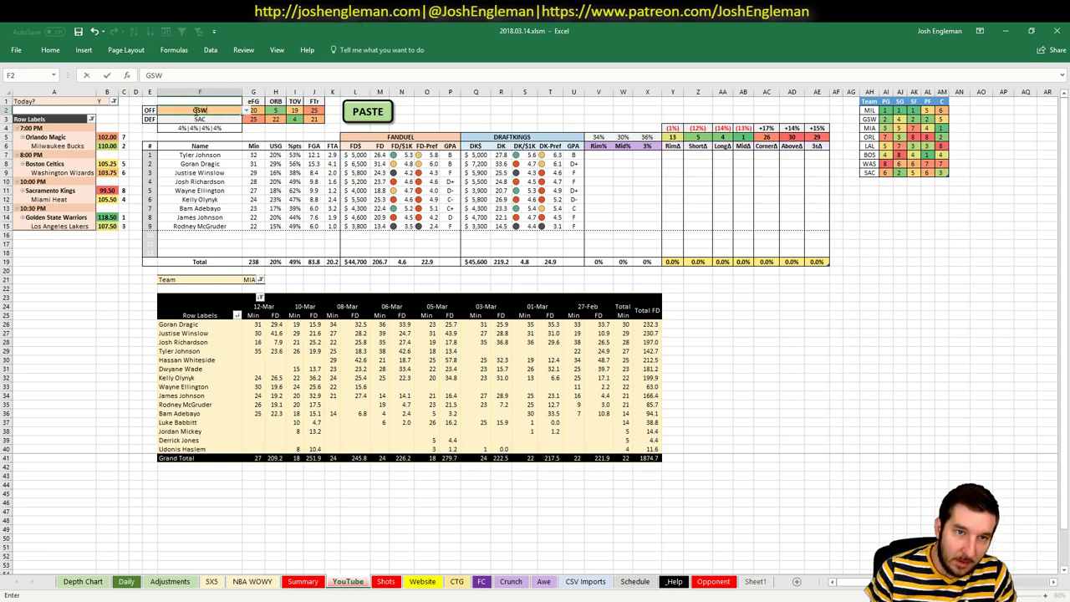
{"action": "key", "text": "Return"}
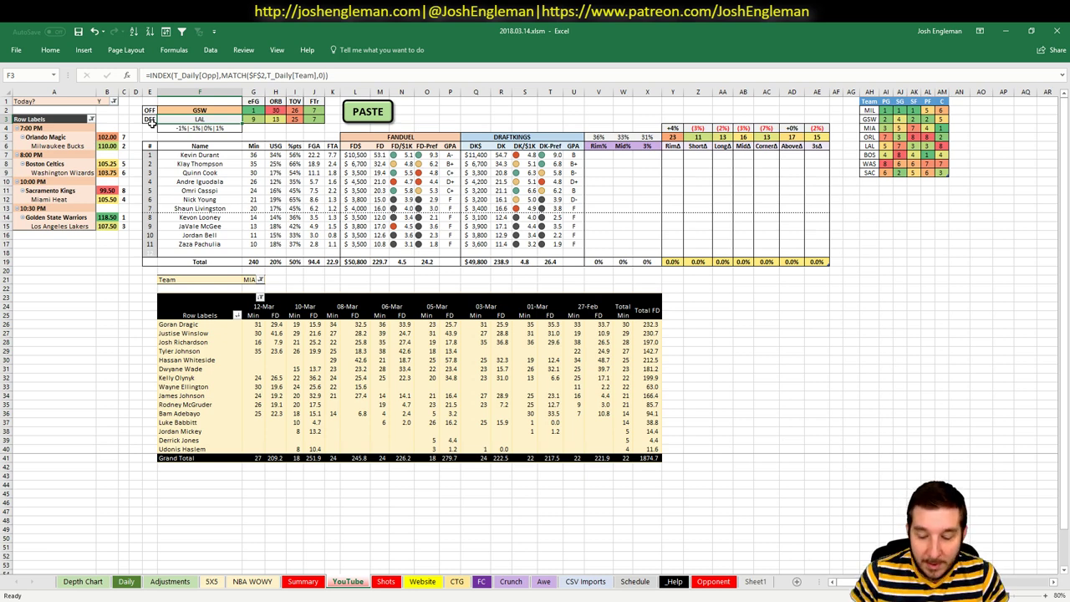
{"action": "left_click", "coordinate": [249, 280]}
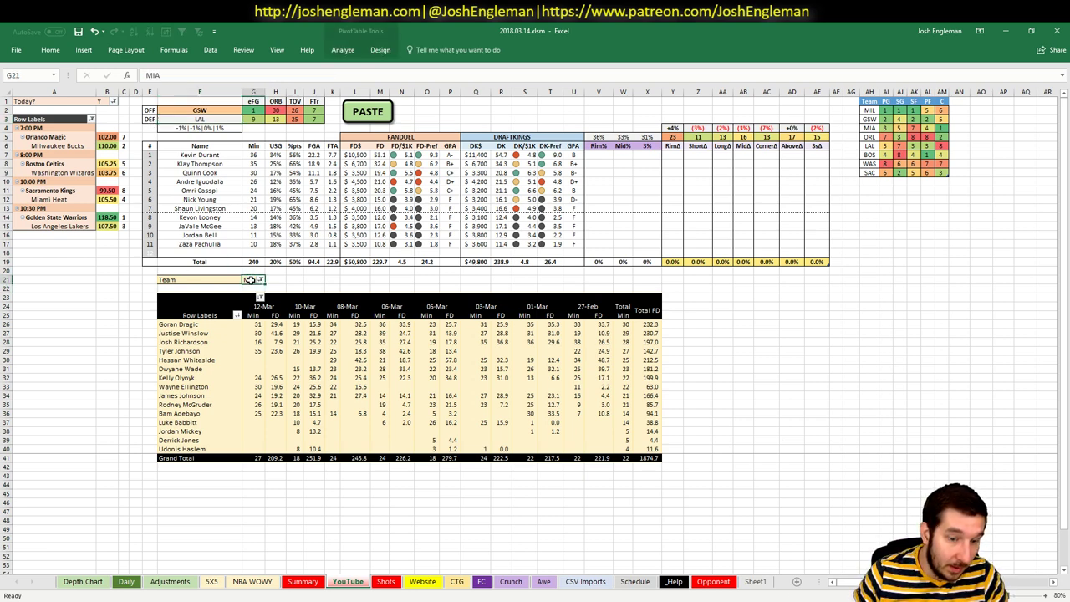
{"action": "type", "text": "GSW"}
{"action": "key", "text": "Return"}
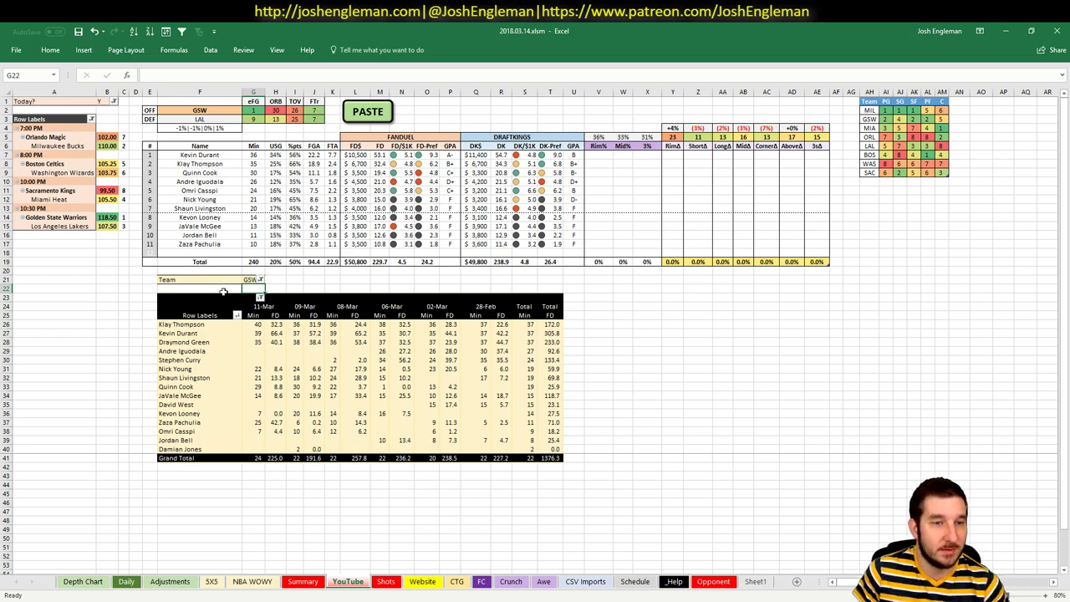
- Set the offensive team in cell F2 and the game log pivot's Team filter to LAL
{"action": "left_click", "coordinate": [210, 109]}
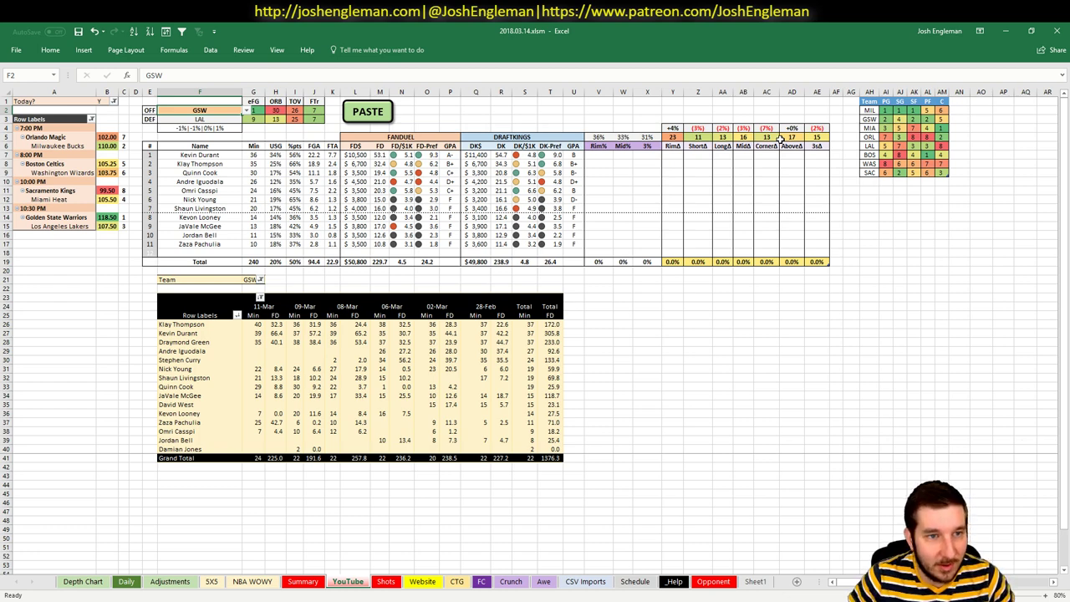
{"action": "type", "text": "LAL"}
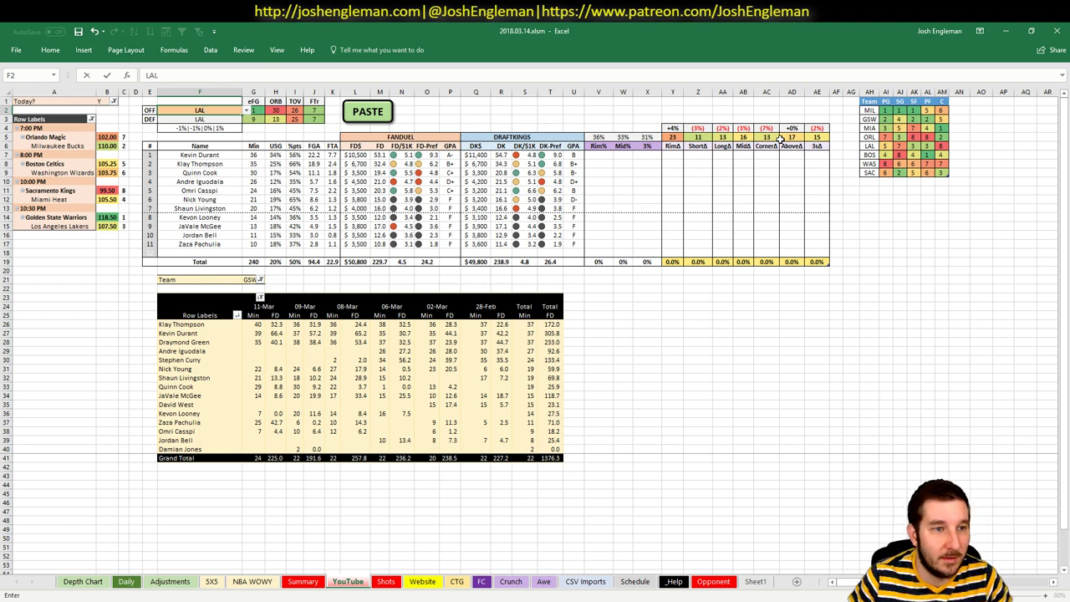
{"action": "key", "text": "Return"}
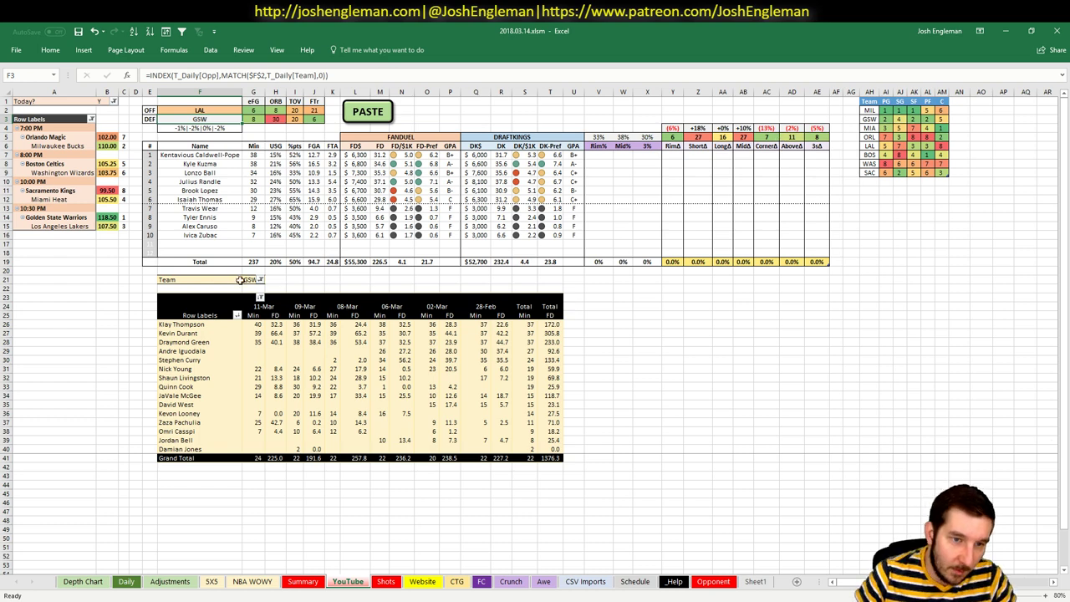
{"action": "left_click", "coordinate": [249, 280]}
{"action": "type", "text": "LAL"}
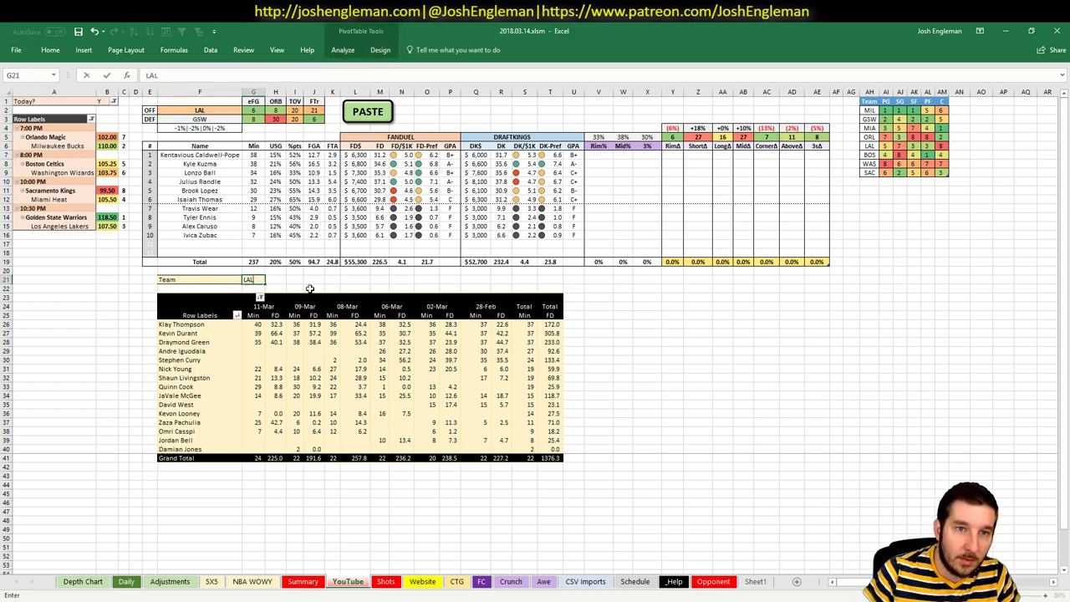
{"action": "key", "text": "Return"}
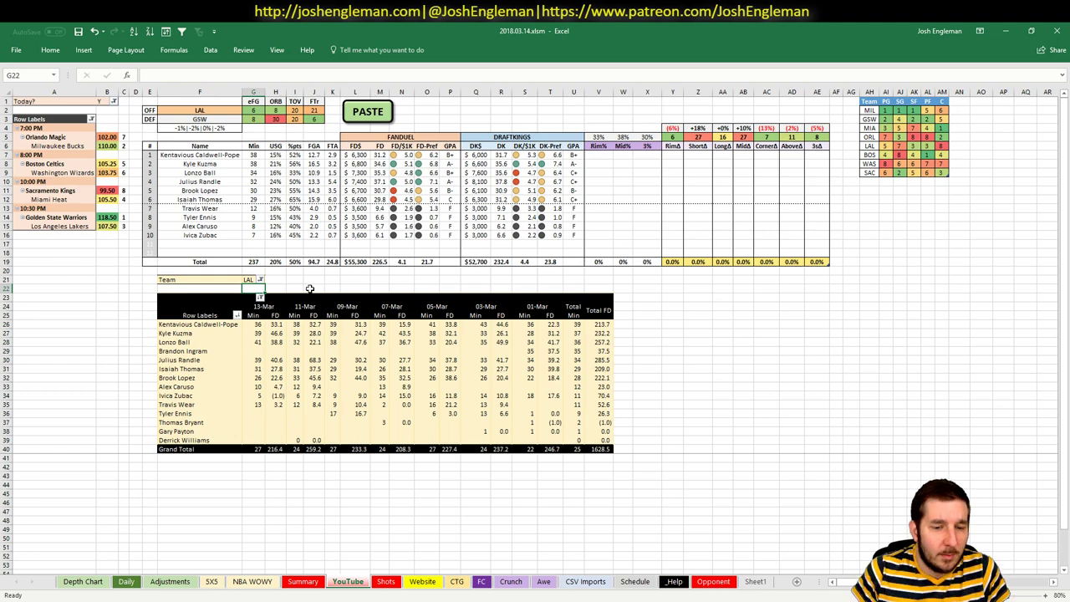
- Set Kyle Kuzma's BOOST to -2.5% on the Adjustments sheet and return to the YouTube sheet
{"action": "left_click", "coordinate": [263, 581]}
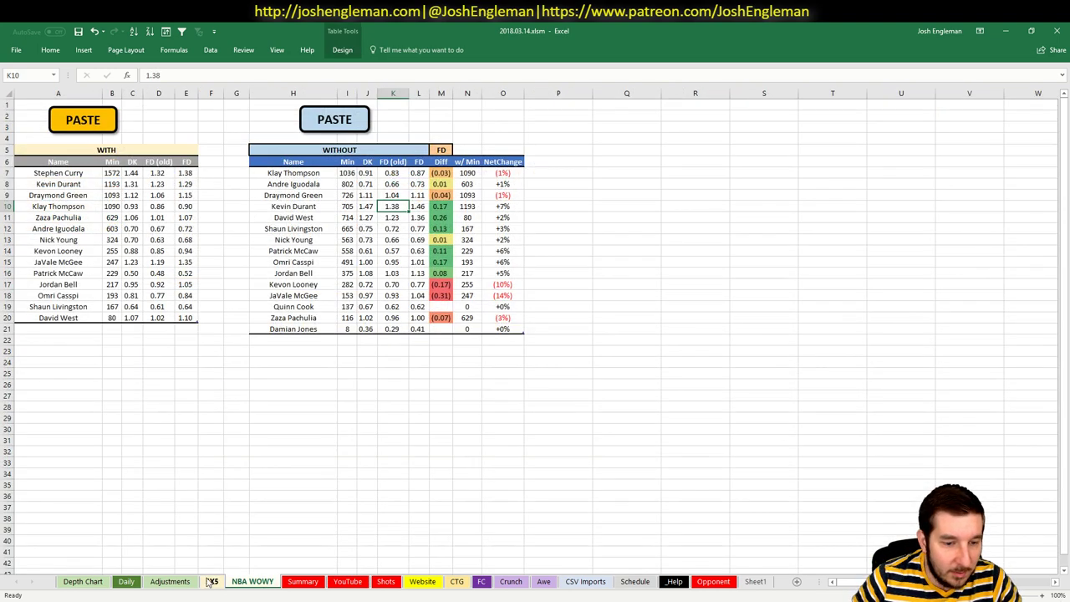
{"action": "left_click", "coordinate": [169, 580]}
{"action": "scroll", "coordinate": [210, 362], "scroll_direction": "down", "scroll_amount": 3}
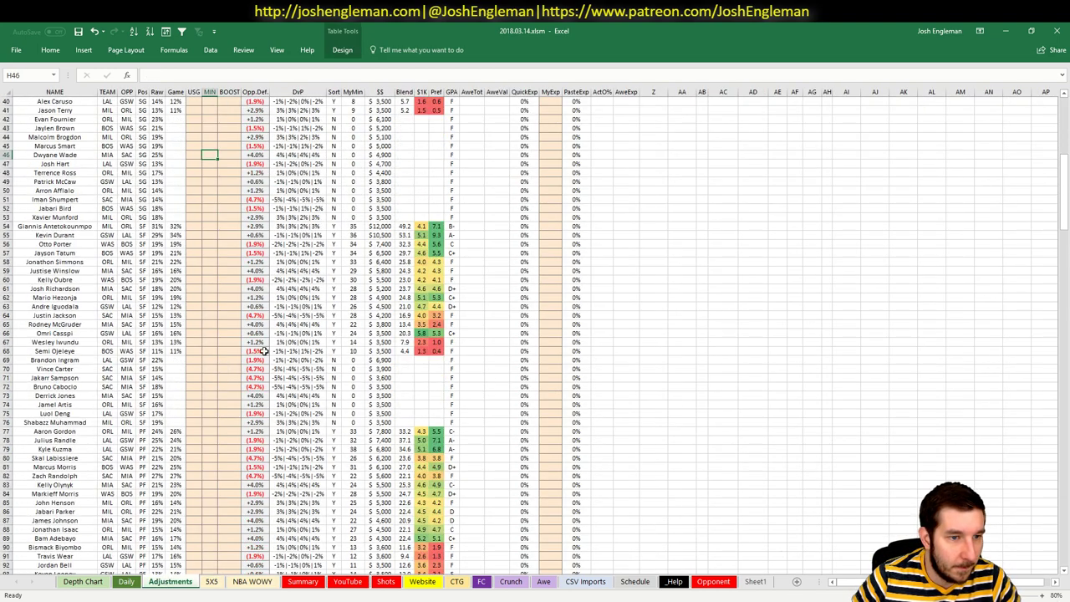
{"action": "scroll", "coordinate": [215, 310], "scroll_direction": "down", "scroll_amount": 4}
{"action": "left_click", "coordinate": [230, 342]}
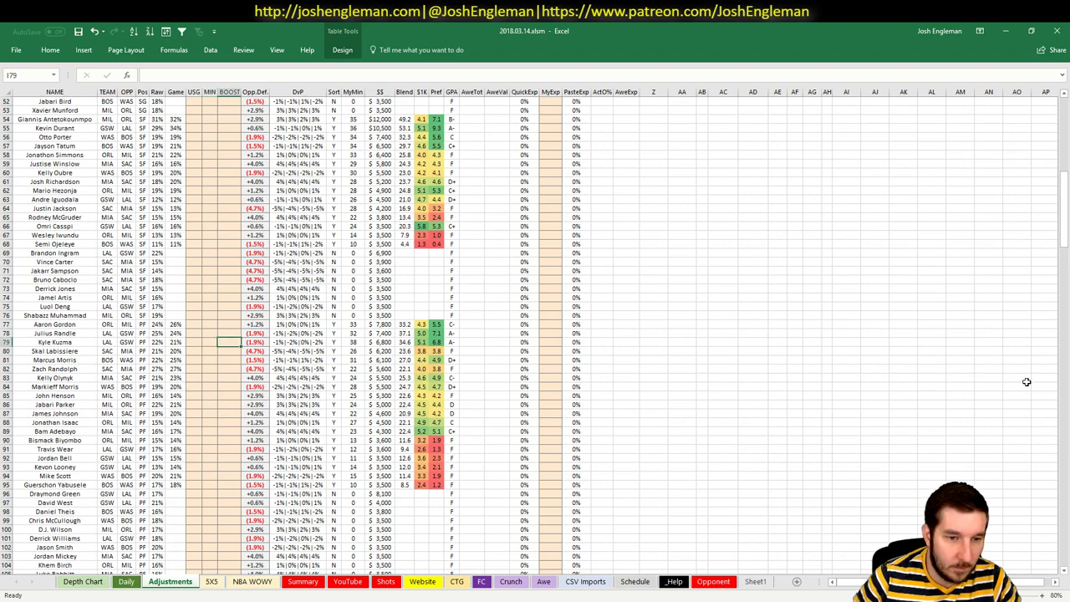
{"action": "type", "text": "-2.5%"}
{"action": "key", "text": "Return"}
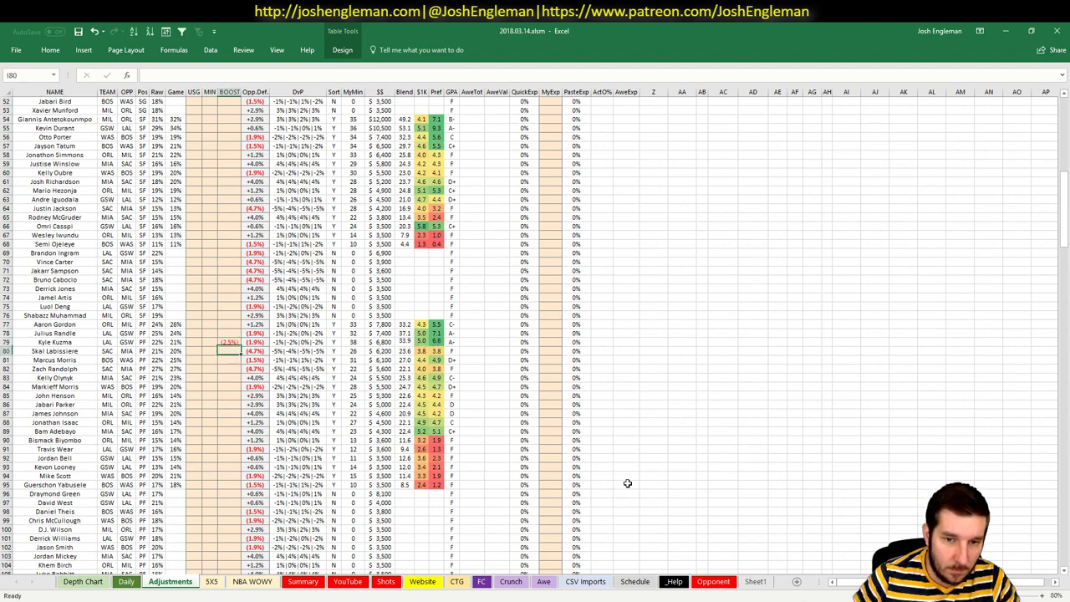
{"action": "left_click", "coordinate": [348, 581]}
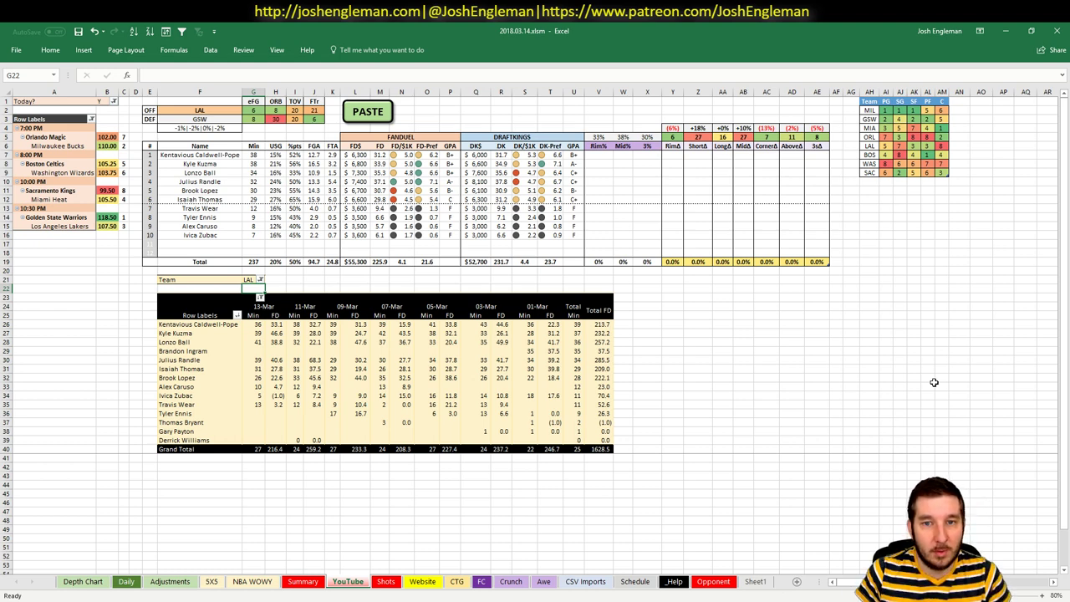
- Refresh the projections on the Daily sheet and copy the FanDuel player projection table
{"action": "left_click", "coordinate": [126, 582]}
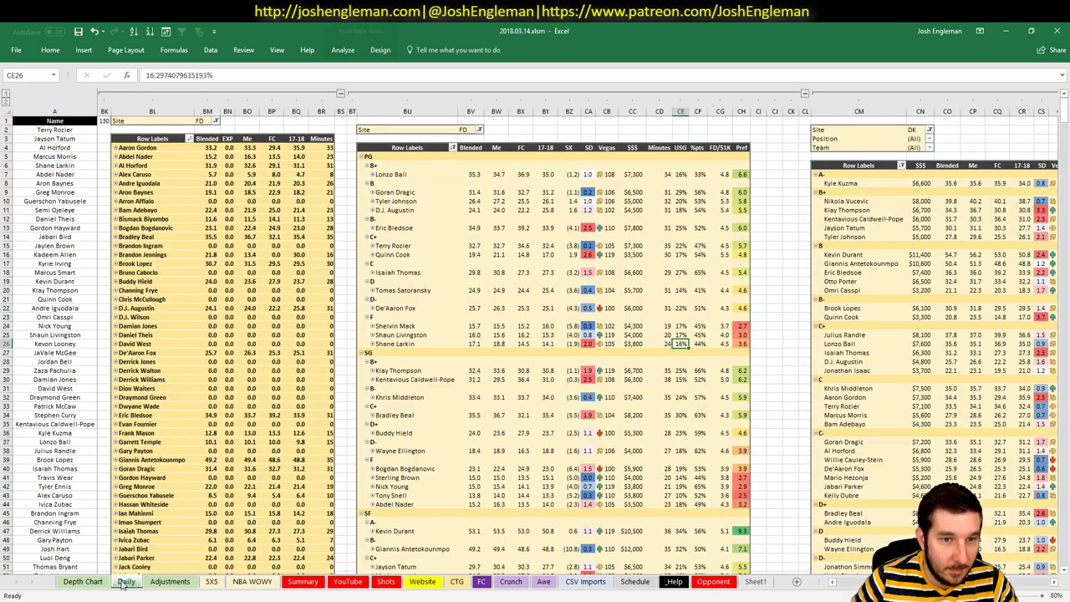
{"action": "scroll", "coordinate": [535, 334], "scroll_direction": "left", "scroll_amount": 2}
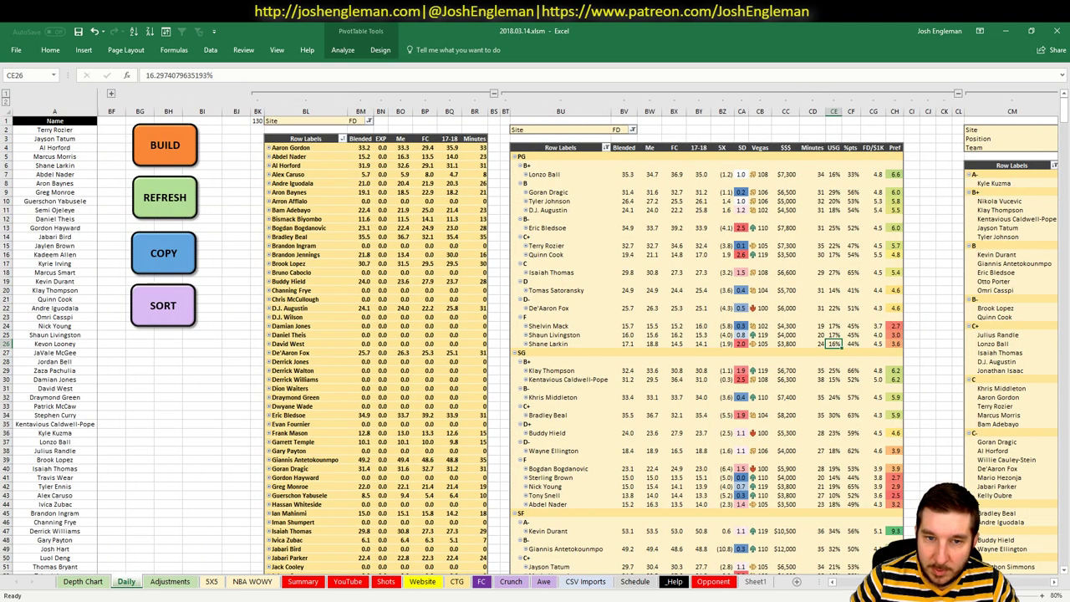
{"action": "left_click", "coordinate": [136, 183]}
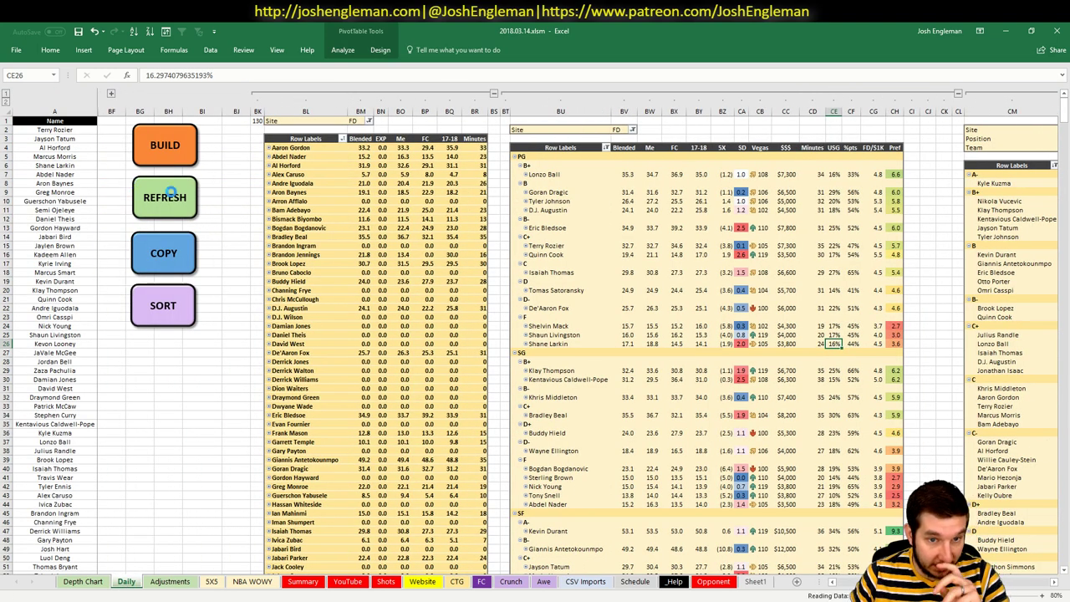
{"action": "left_click", "coordinate": [172, 257]}
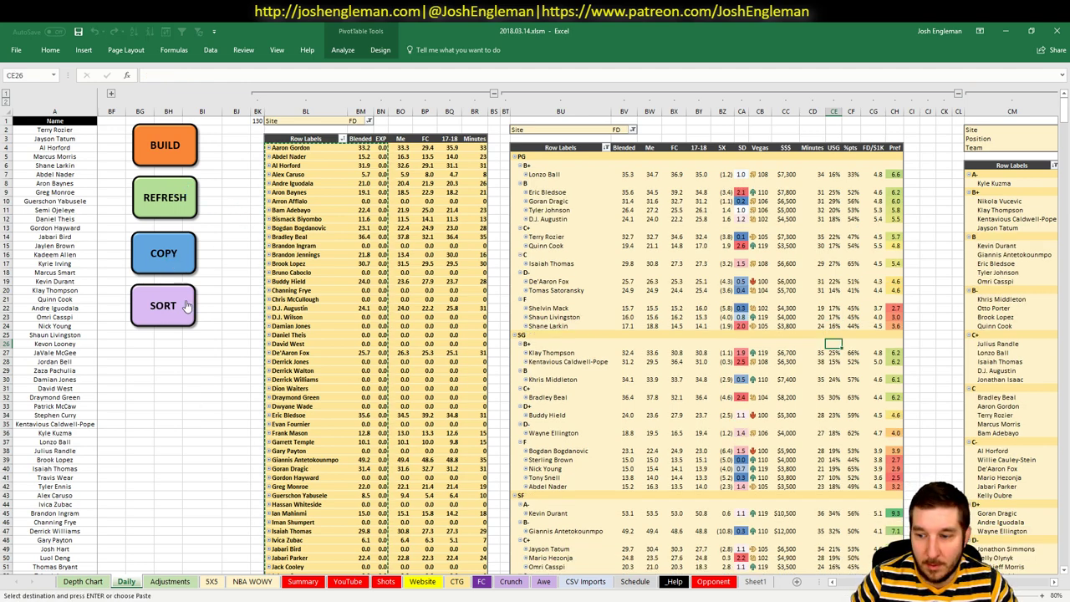
- Switch to FantasyCruncher in the browser, upload the copied projections for NBA FanDuel 2018-03-14, and return to the lineup cruncher
{"action": "key", "text": "alt+Tab"}
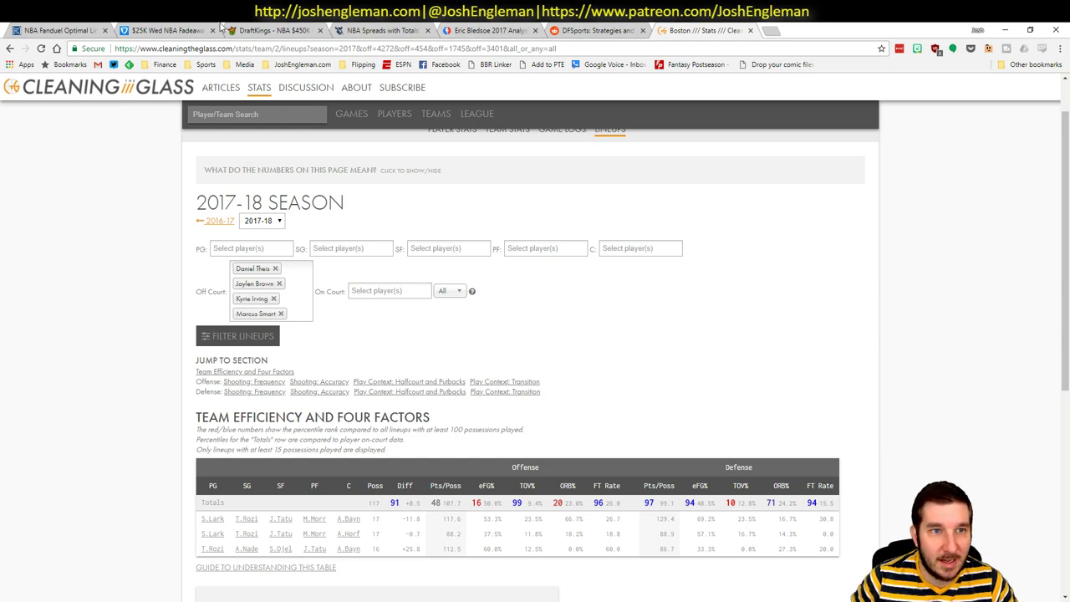
{"action": "left_click", "coordinate": [58, 30]}
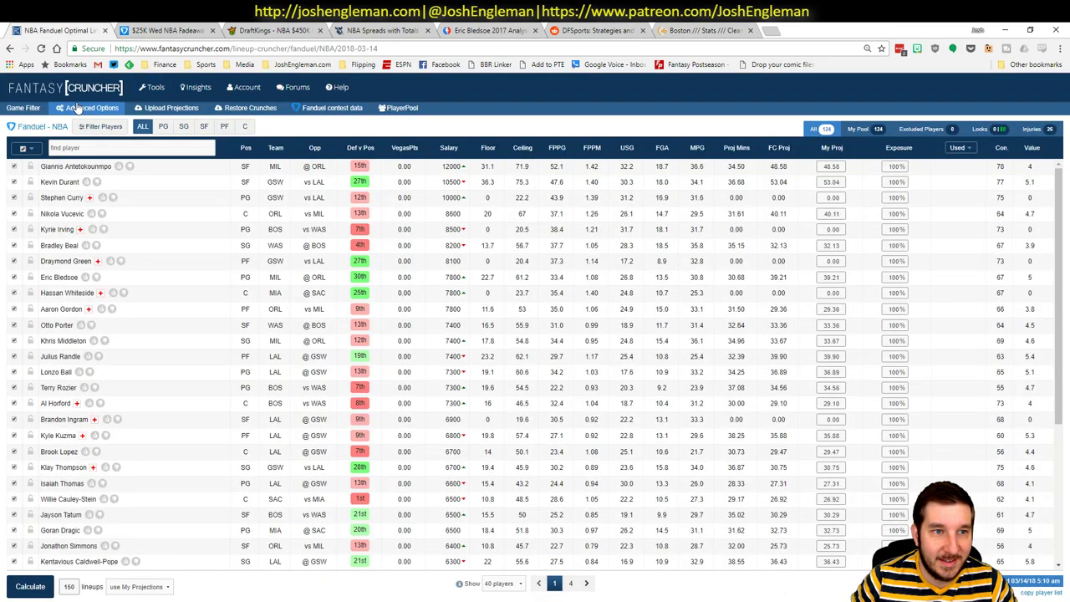
{"action": "left_click", "coordinate": [167, 108]}
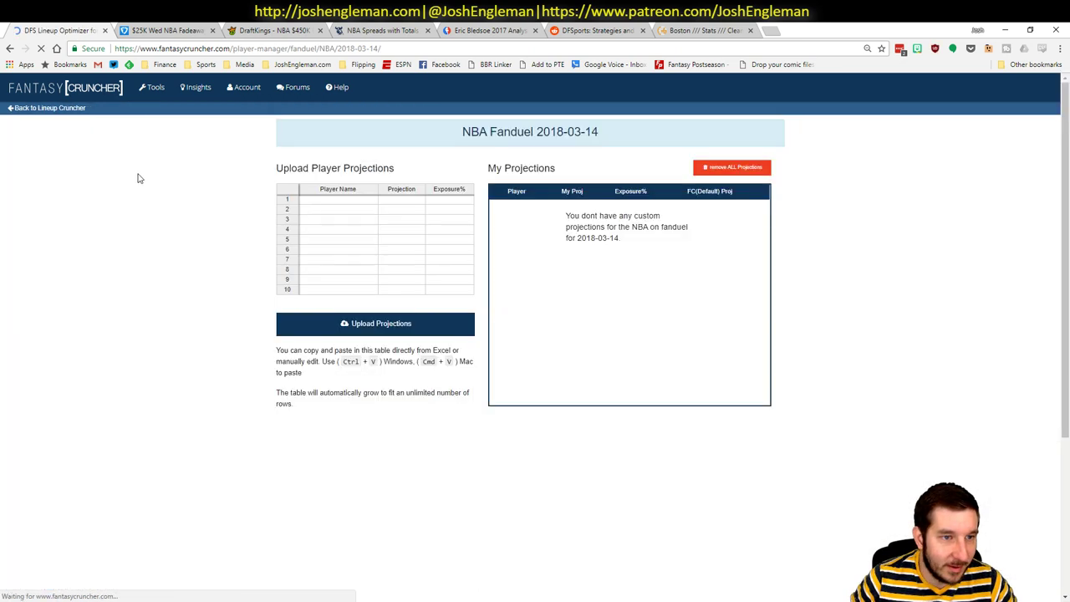
{"action": "left_click", "coordinate": [341, 202]}
{"action": "key", "text": "ctrl+v"}
{"action": "left_click", "coordinate": [412, 324]}
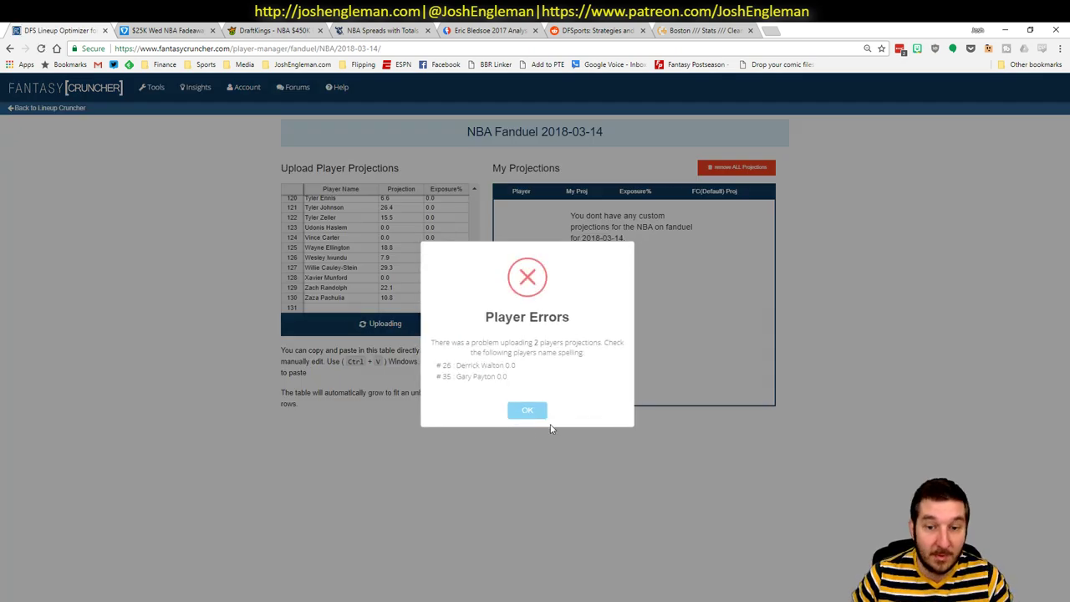
{"action": "left_click", "coordinate": [527, 409]}
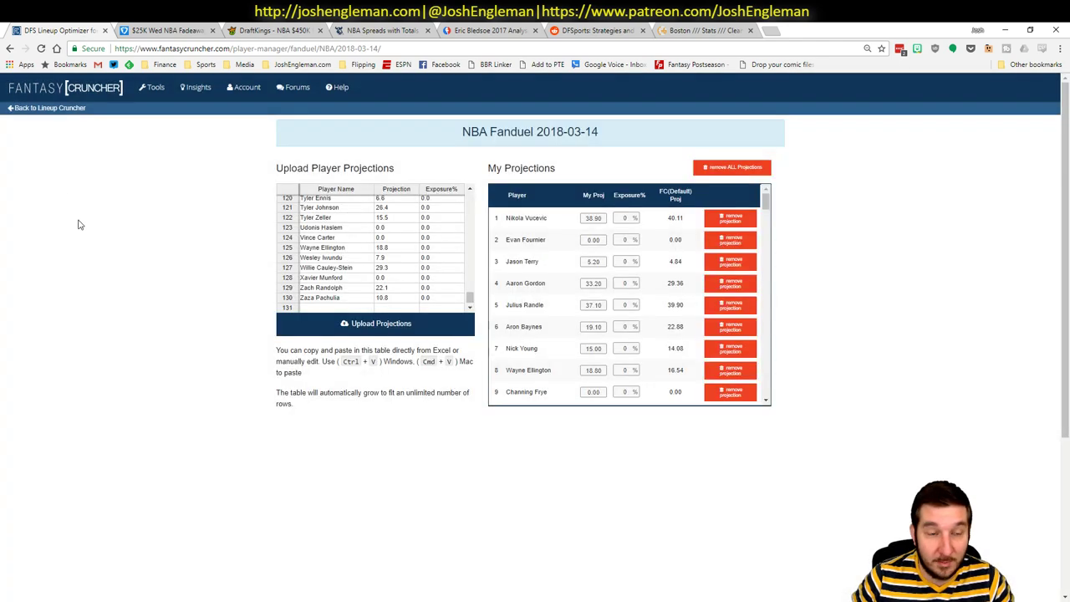
{"action": "left_click", "coordinate": [68, 109]}
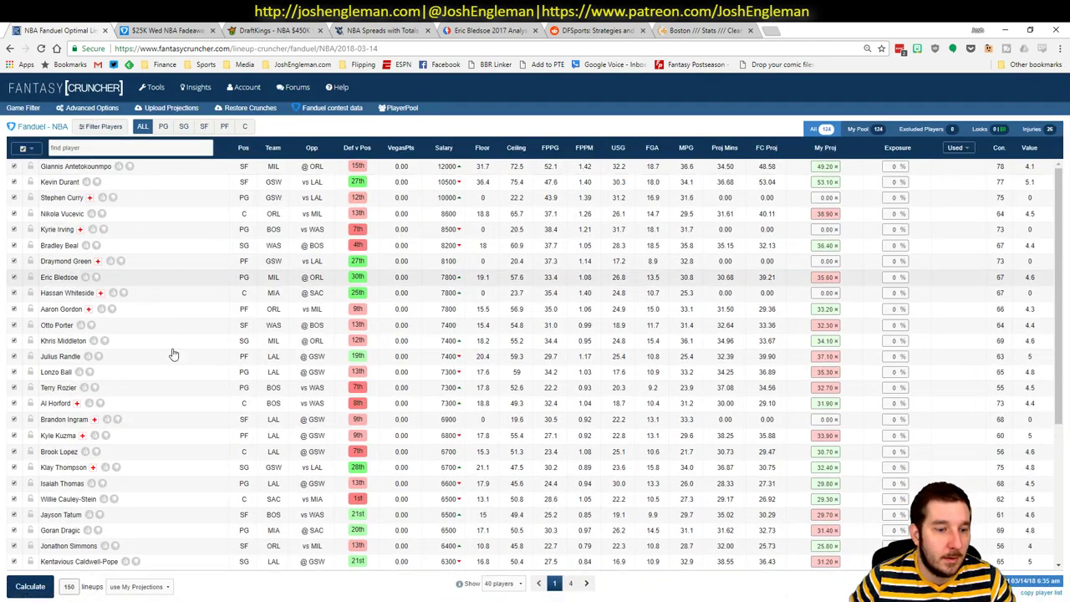
- In the advanced options, apply 100% exposure to all players, set randomness to 10%, and require 1 unique player
{"action": "left_click", "coordinate": [92, 108]}
{"action": "left_click", "coordinate": [366, 319]}
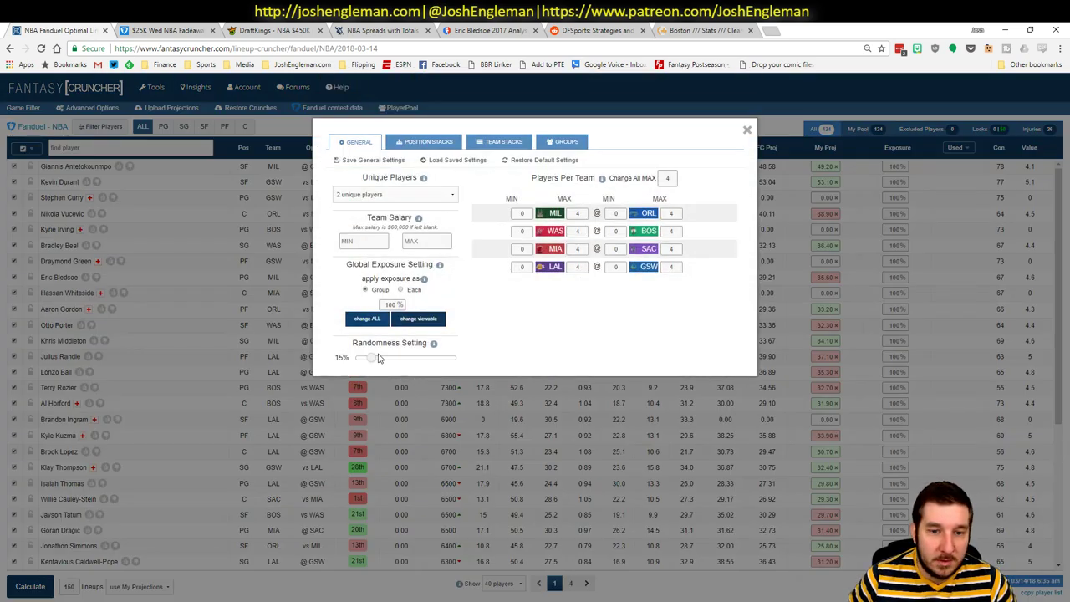
{"action": "left_click_drag", "start_coordinate": [371, 361], "coordinate": [369, 361]}
{"action": "left_click", "coordinate": [418, 194]}
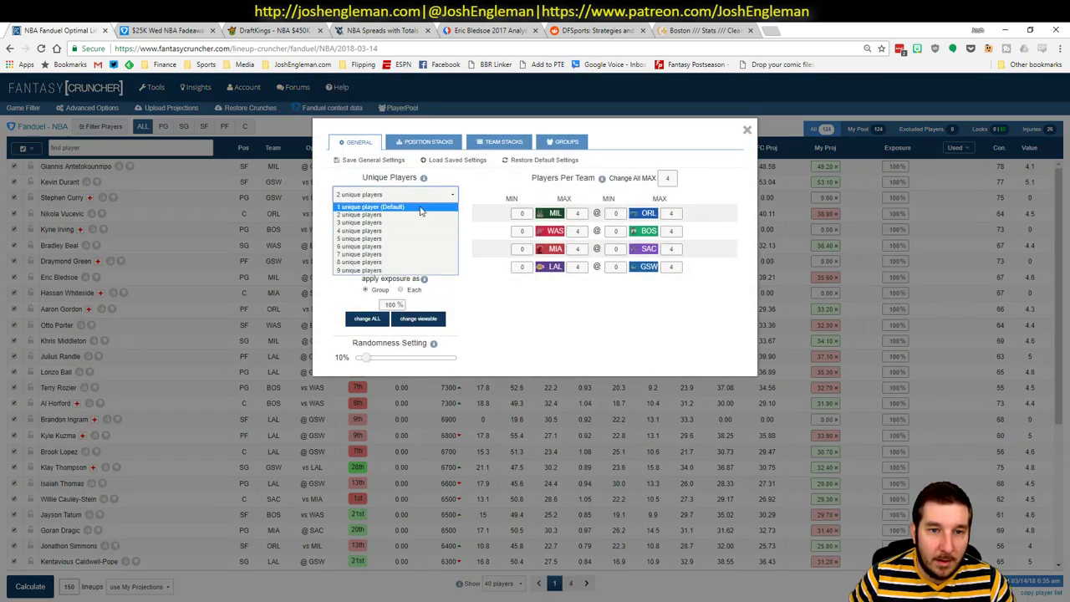
{"action": "left_click", "coordinate": [422, 203]}
{"action": "left_click", "coordinate": [747, 130]}
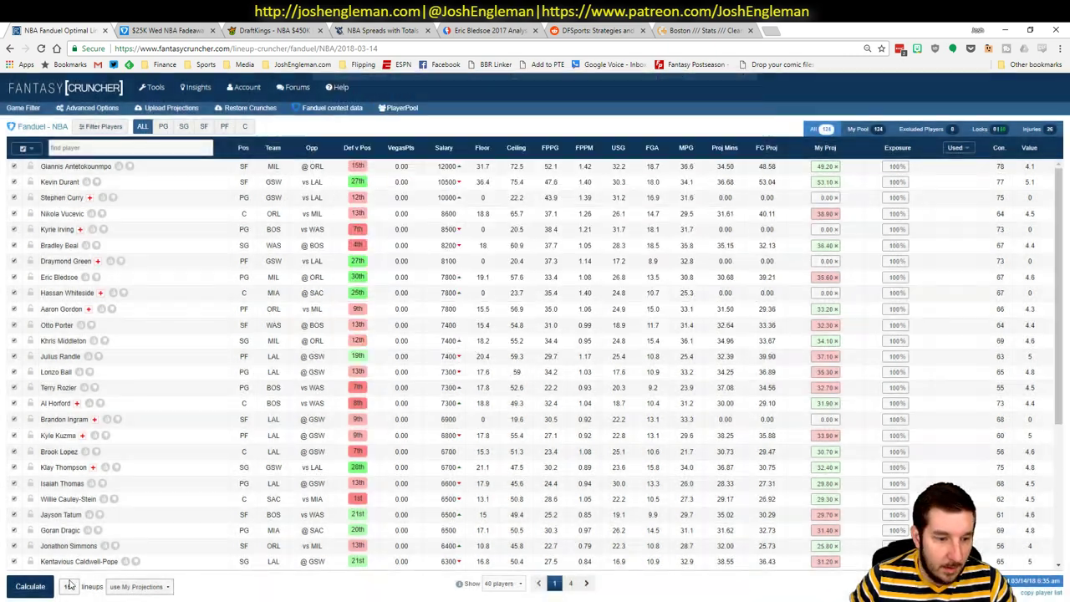
- Calculate 100 FanDuel lineups using My Projections
{"action": "double_click", "coordinate": [82, 589]}
{"action": "type", "text": "100"}
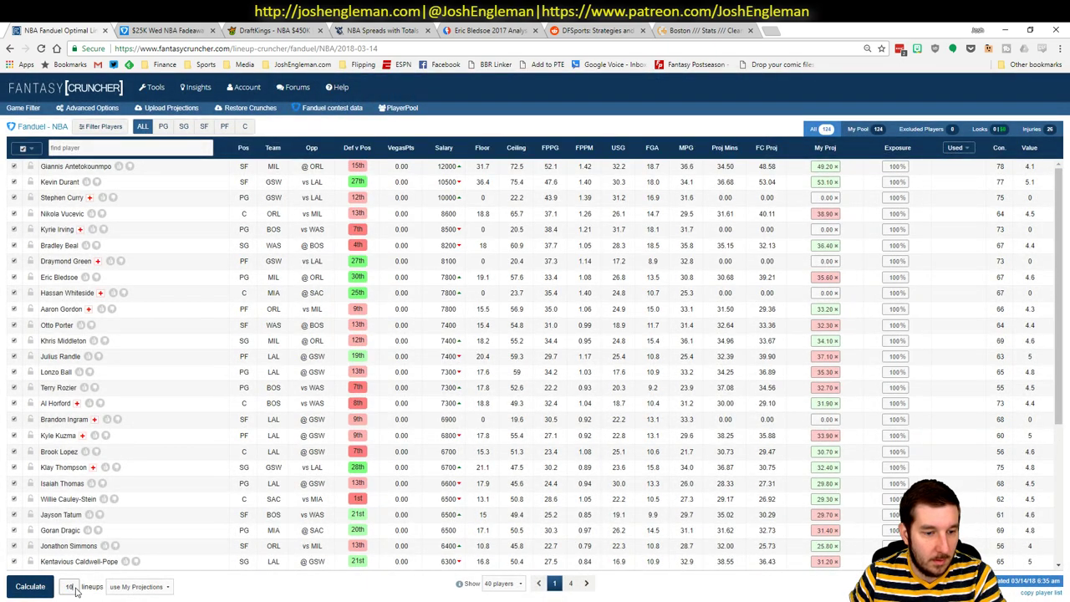
{"action": "left_click", "coordinate": [32, 586]}
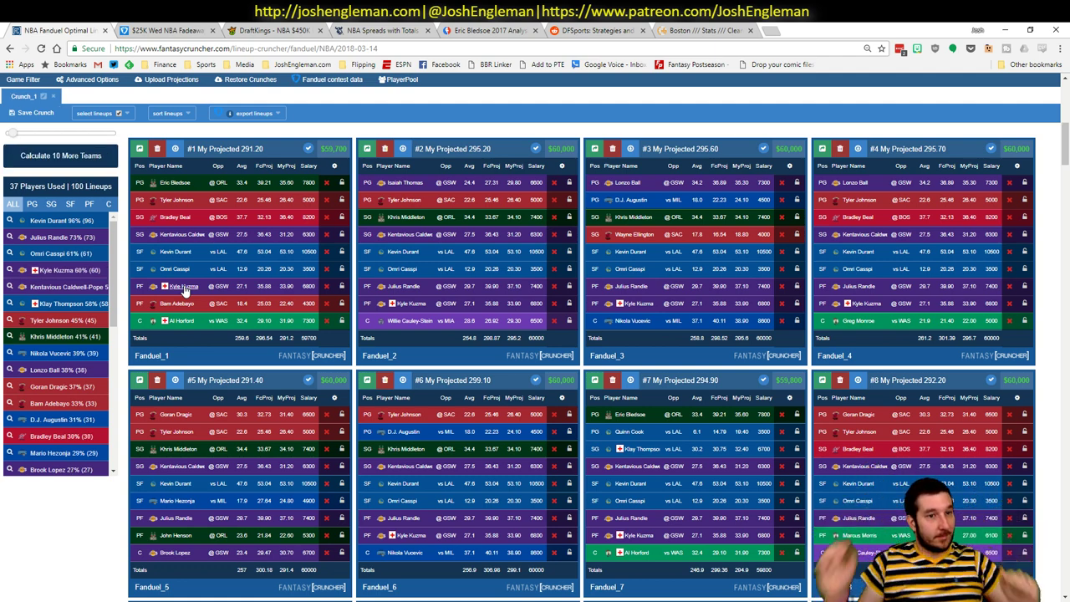
- Sort the generated lineups by My Projected and filter them to those containing Kevin Durant
{"action": "left_click", "coordinate": [170, 113]}
{"action": "left_click", "coordinate": [207, 167]}
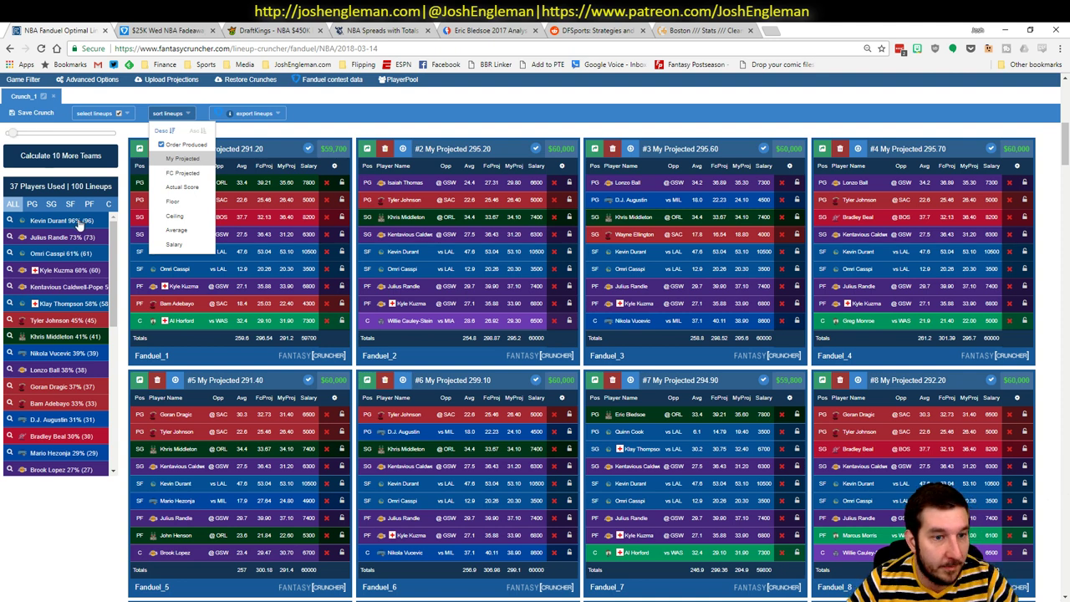
{"action": "left_click", "coordinate": [11, 220]}
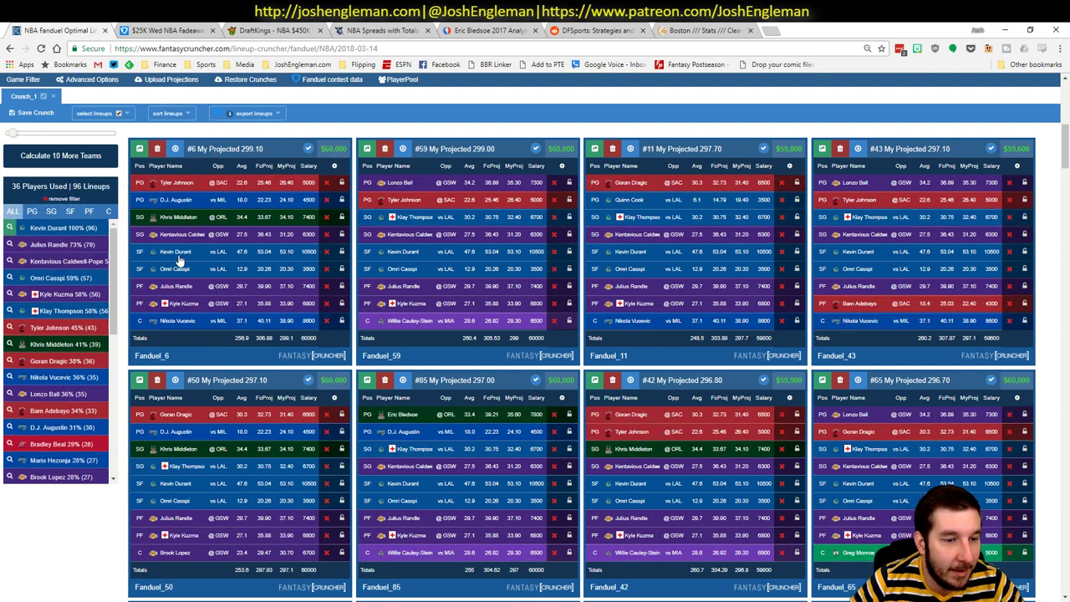
- Switch to the Excel workbook, examine the Daily sheet's FanDuel projections by position, and return to the FantasyCruncher lineups
{"action": "key", "text": "alt+Tab"}
{"action": "scroll", "coordinate": [735, 259], "scroll_direction": "down", "scroll_amount": 2}
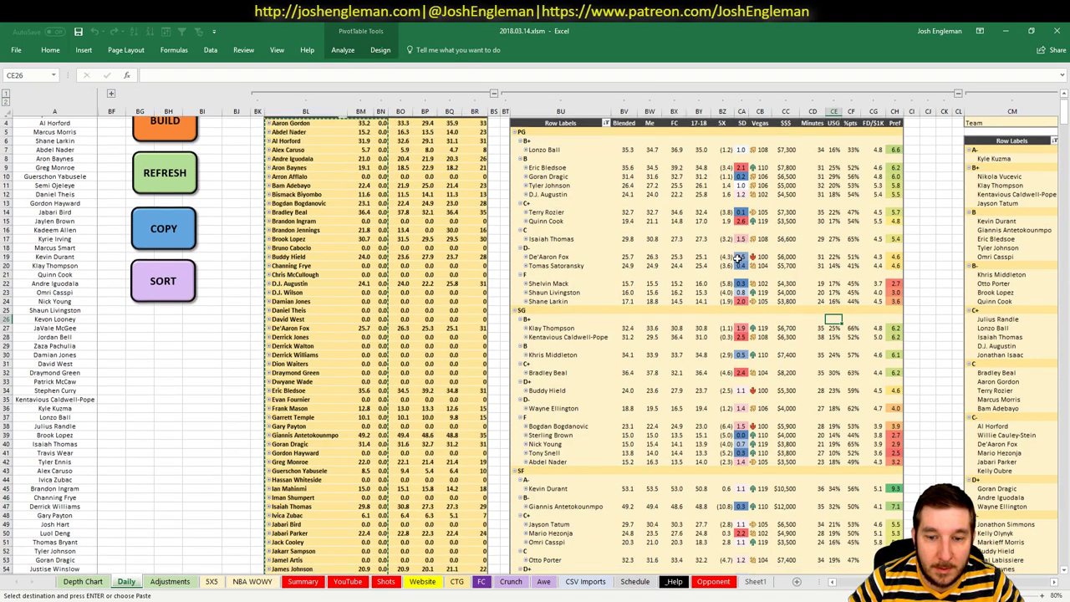
{"action": "scroll", "coordinate": [738, 257], "scroll_direction": "down", "scroll_amount": 16}
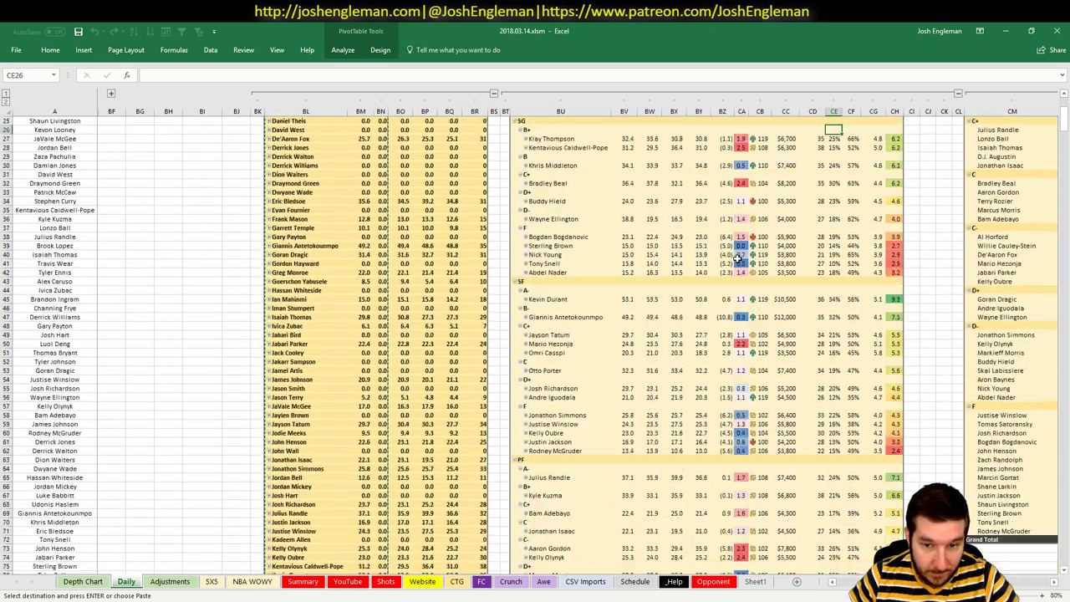
{"action": "key", "text": "alt+Tab"}
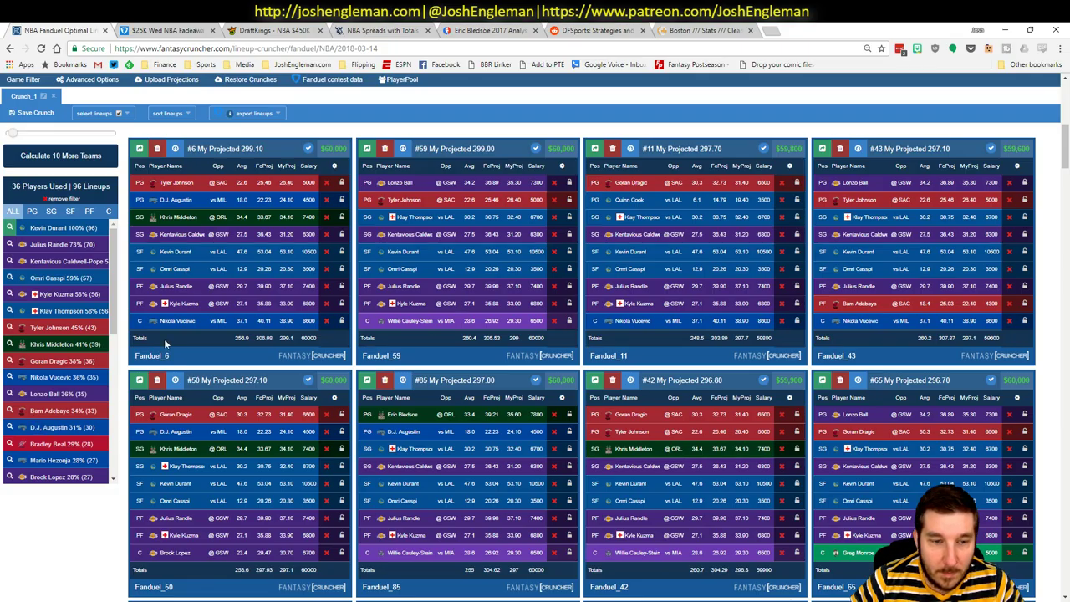
- Narrow the Kevin Durant lineups to those with Nikola Vucevic at center and Kelly Olynyk at power forward
{"action": "left_click", "coordinate": [109, 212]}
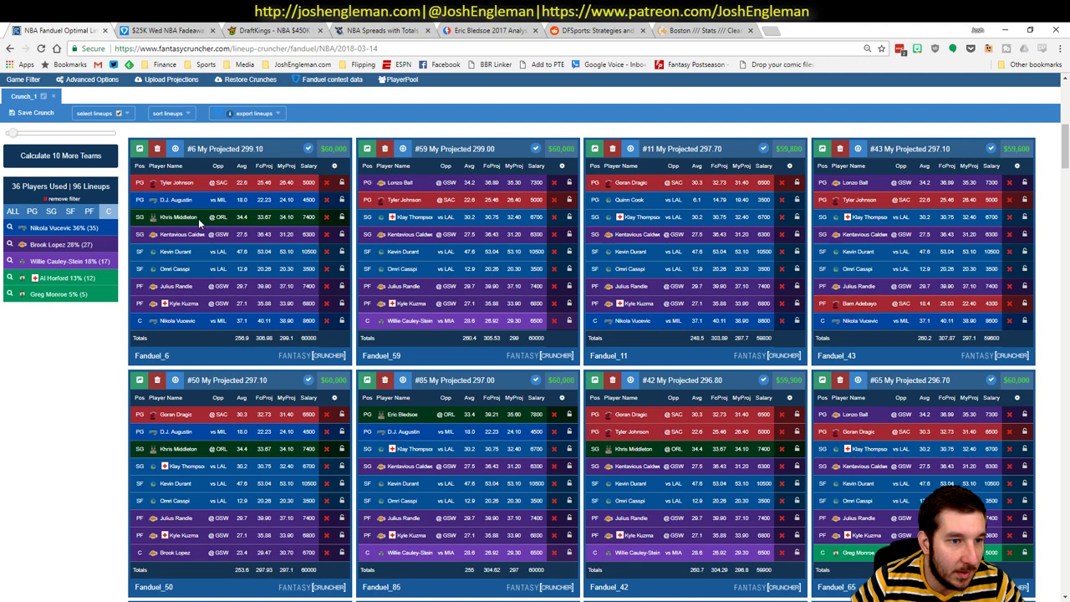
{"action": "left_click", "coordinate": [15, 231]}
{"action": "left_click", "coordinate": [83, 212]}
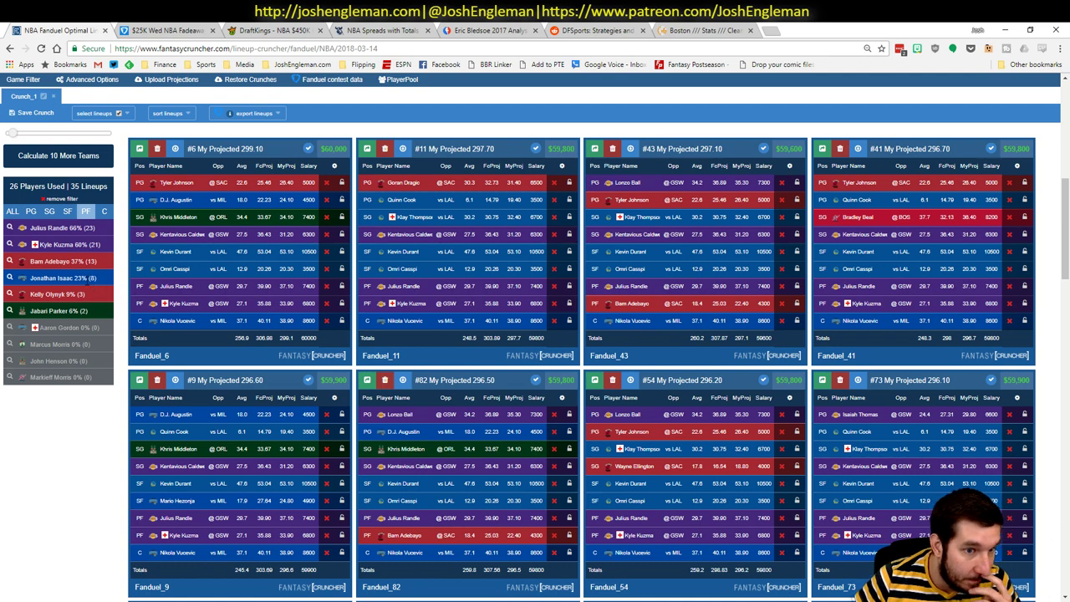
{"action": "left_click", "coordinate": [8, 296]}
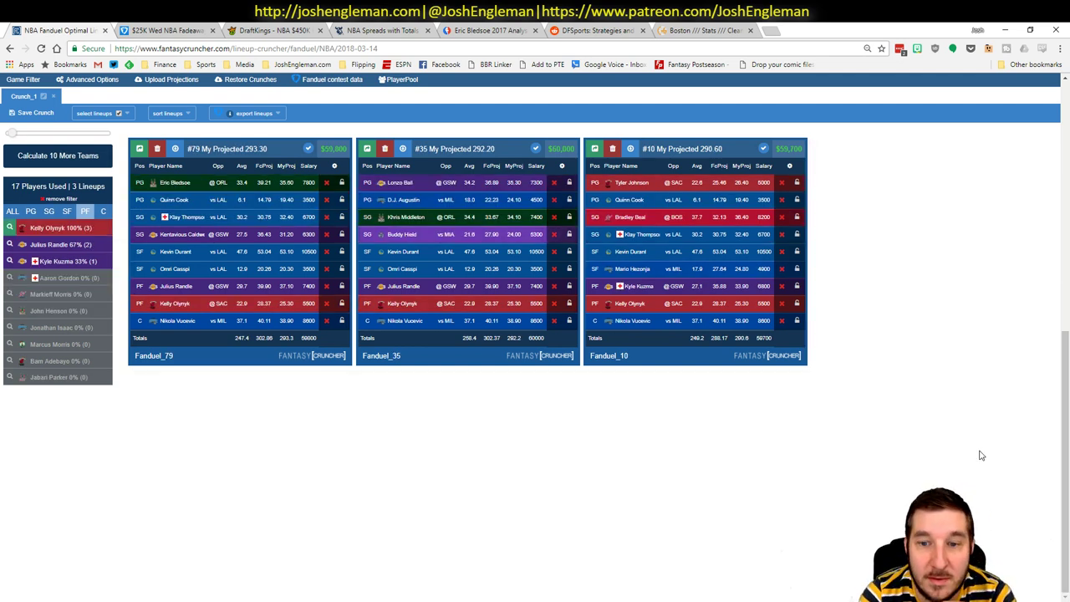